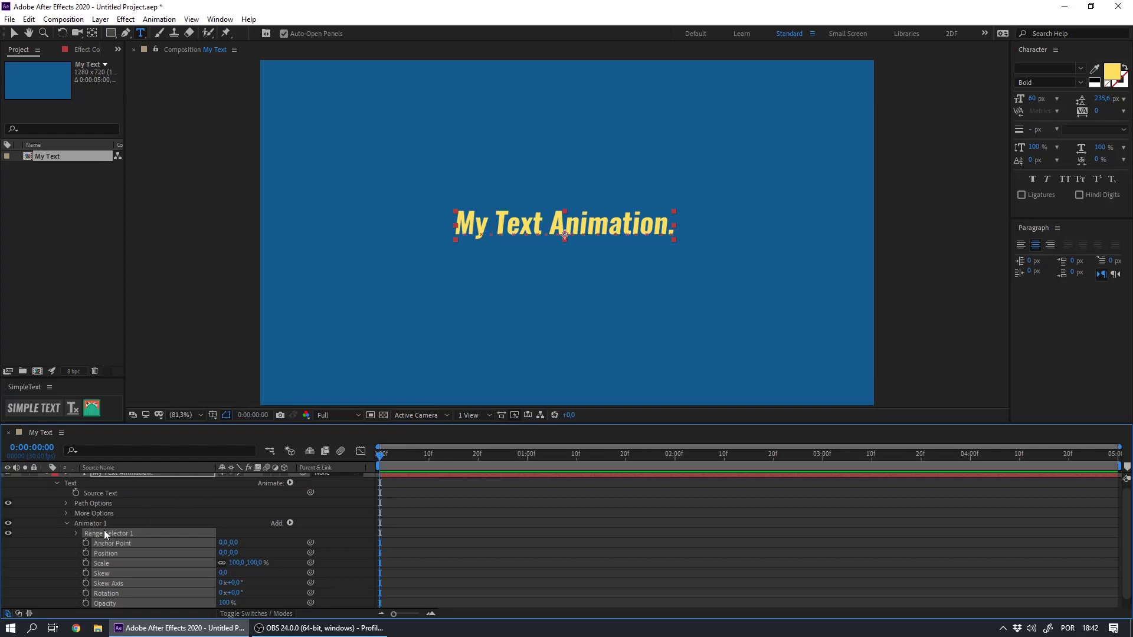
Examine the transform properties listed under Animator 1 of the text layer, from Position to Opacity.
click(93, 525)
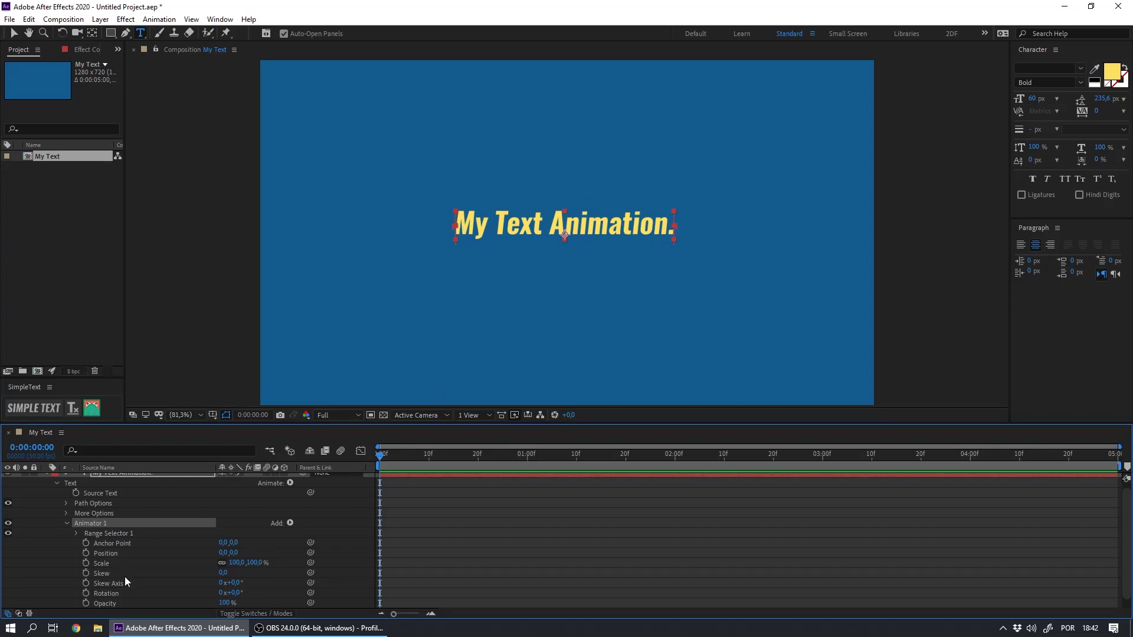
click(105, 554)
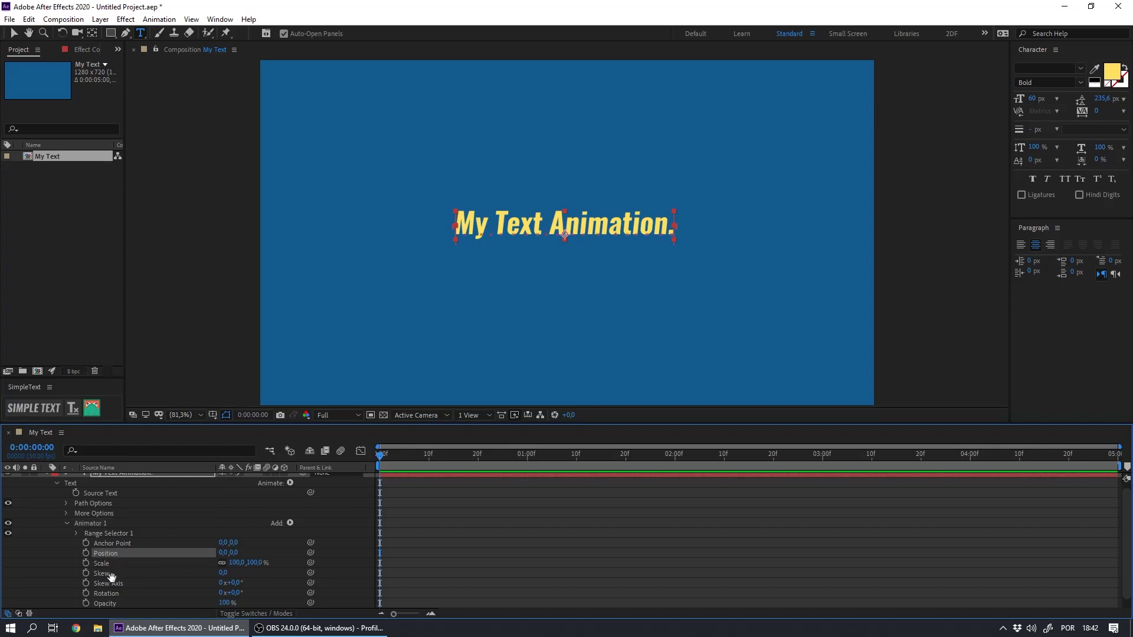
scroll(111, 574, down, 1)
click(103, 553)
click(101, 563)
click(103, 574)
click(104, 584)
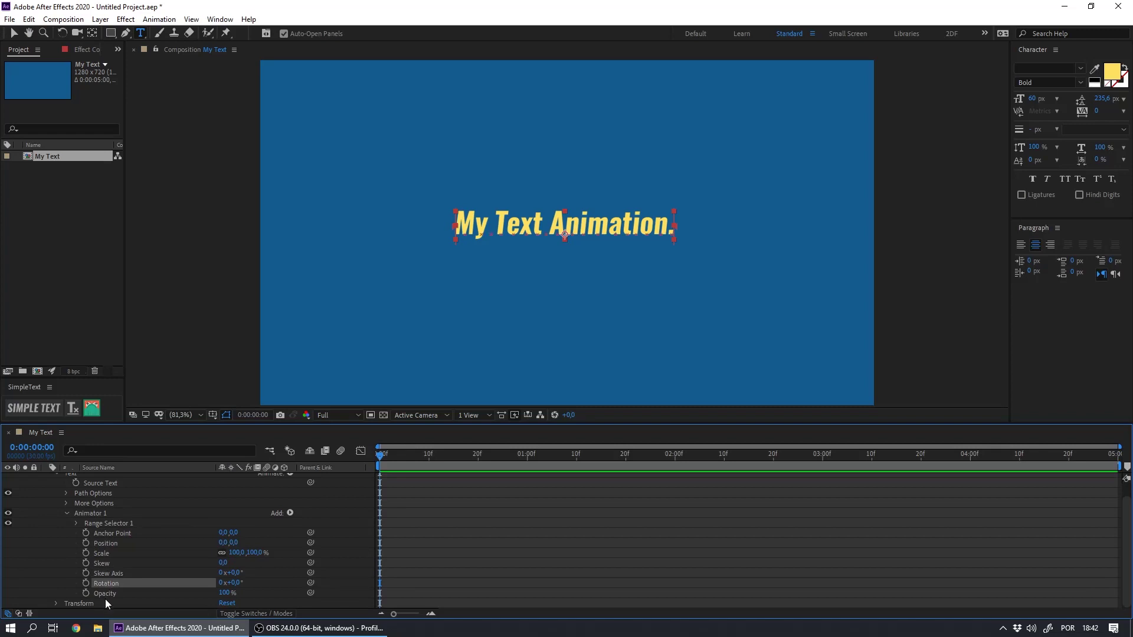
click(114, 593)
Delete the Skew and Skew Axis properties from Animator 1.
click(101, 563)
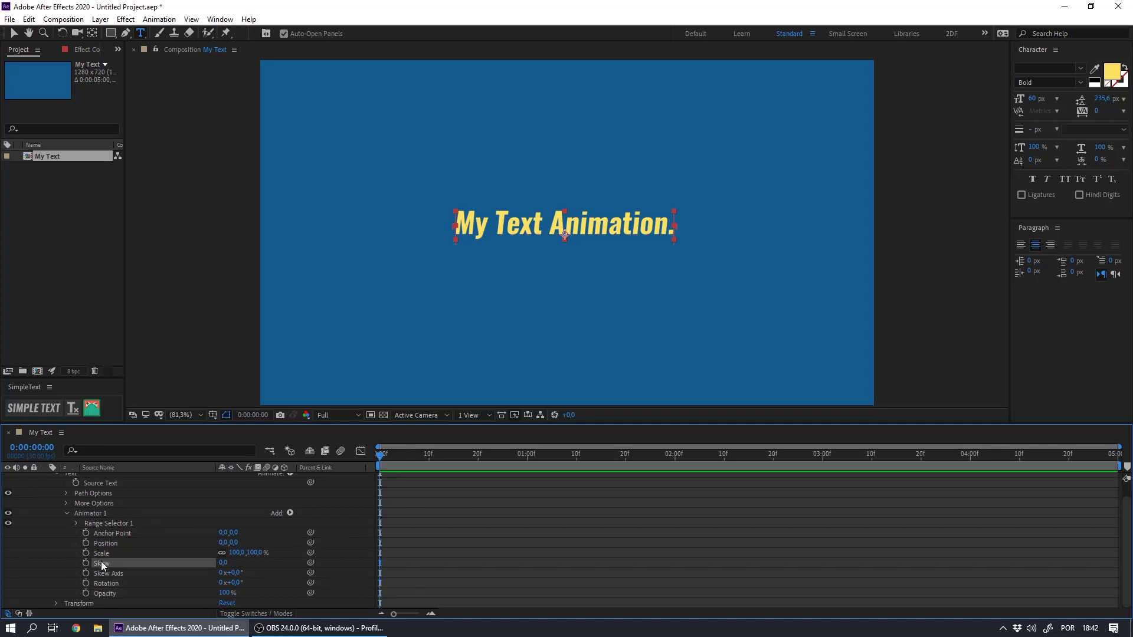
shift+click(104, 575)
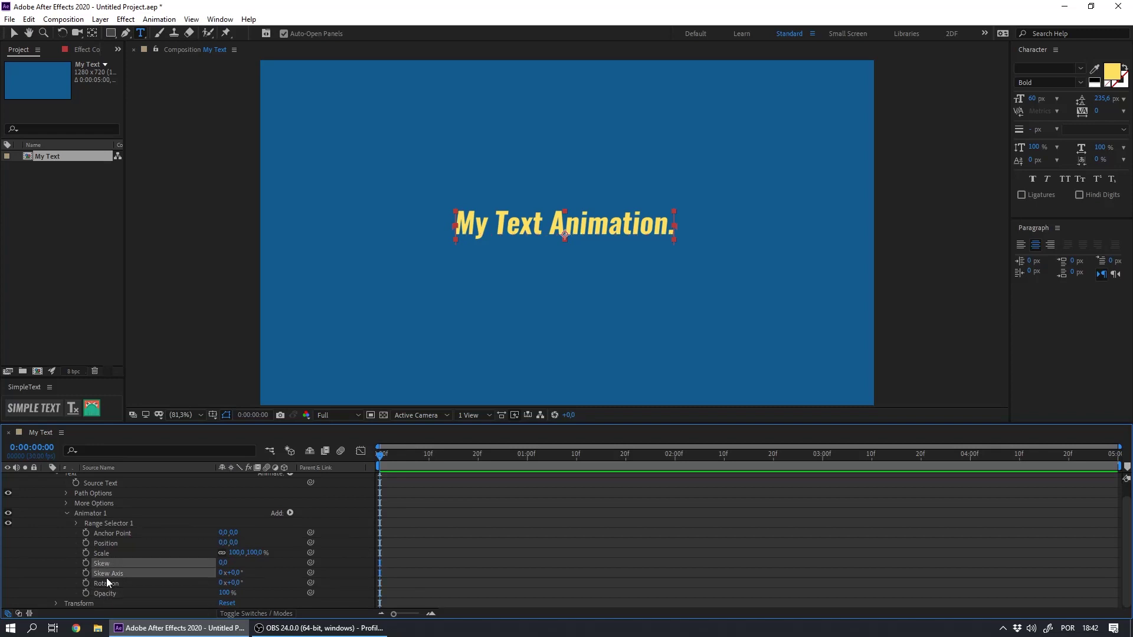
key(Delete)
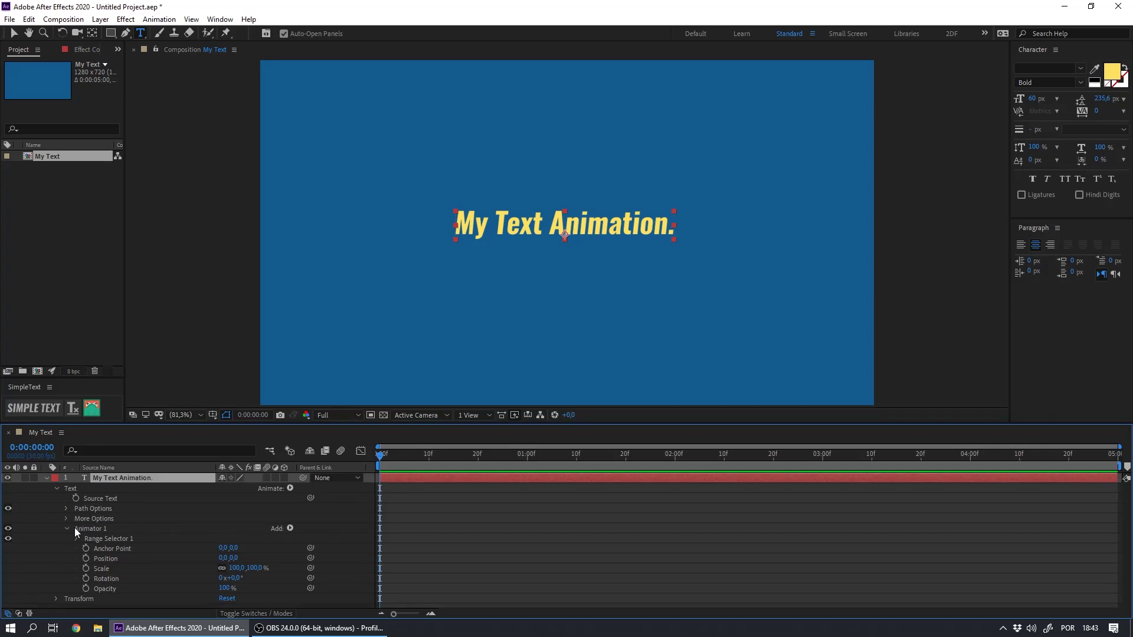
Enable per-character 3D for the text layer and expand its More Options.
click(290, 489)
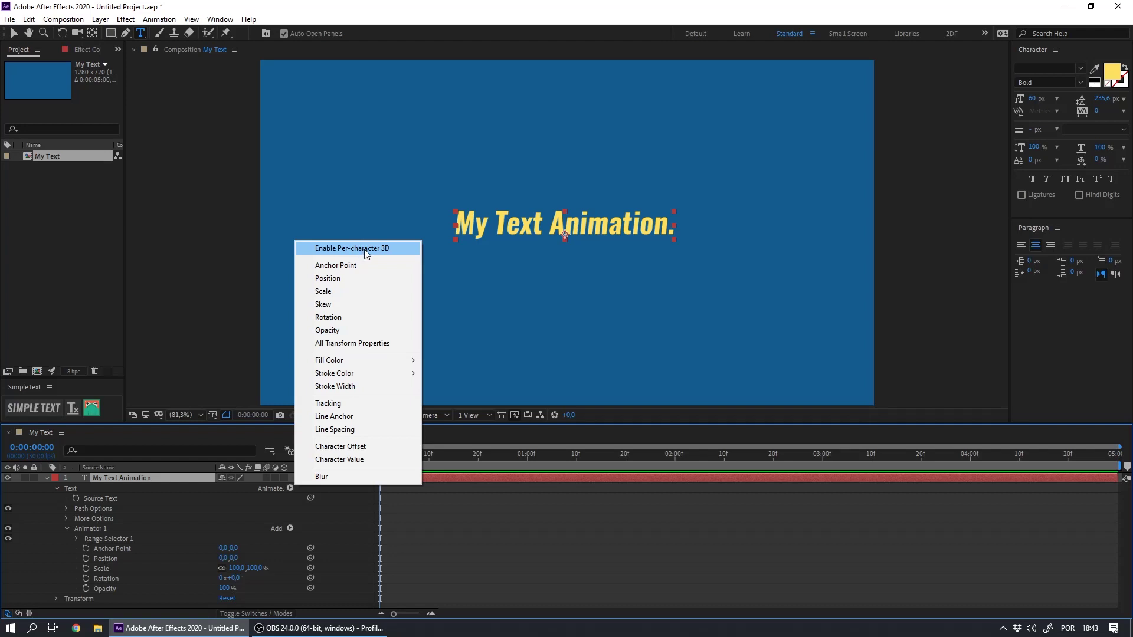
click(364, 249)
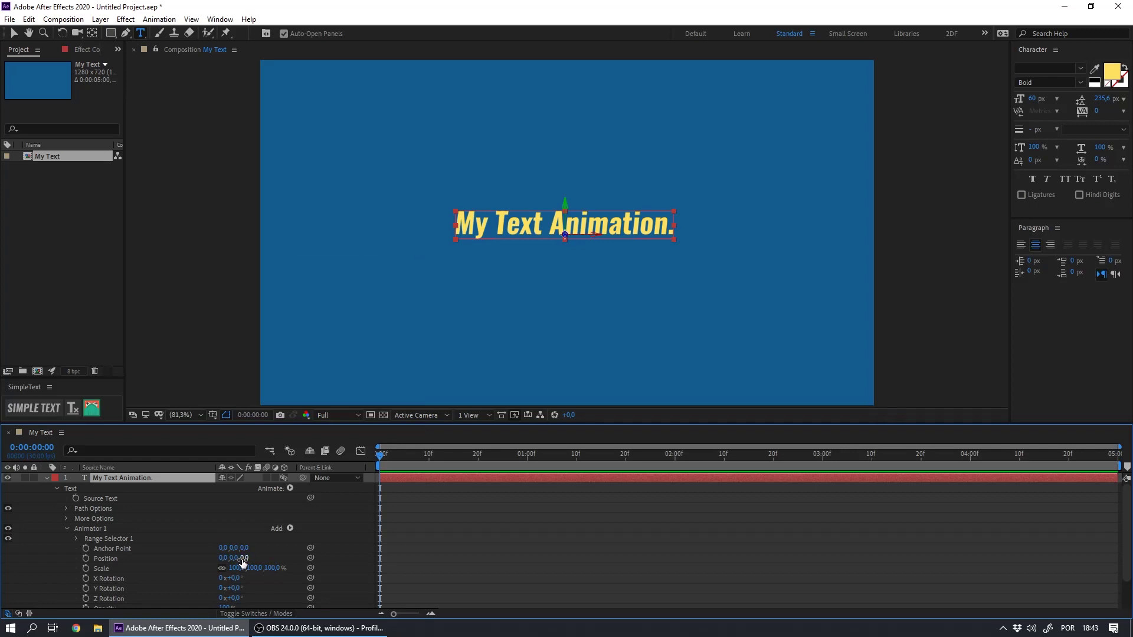
scroll(202, 567, down, 3)
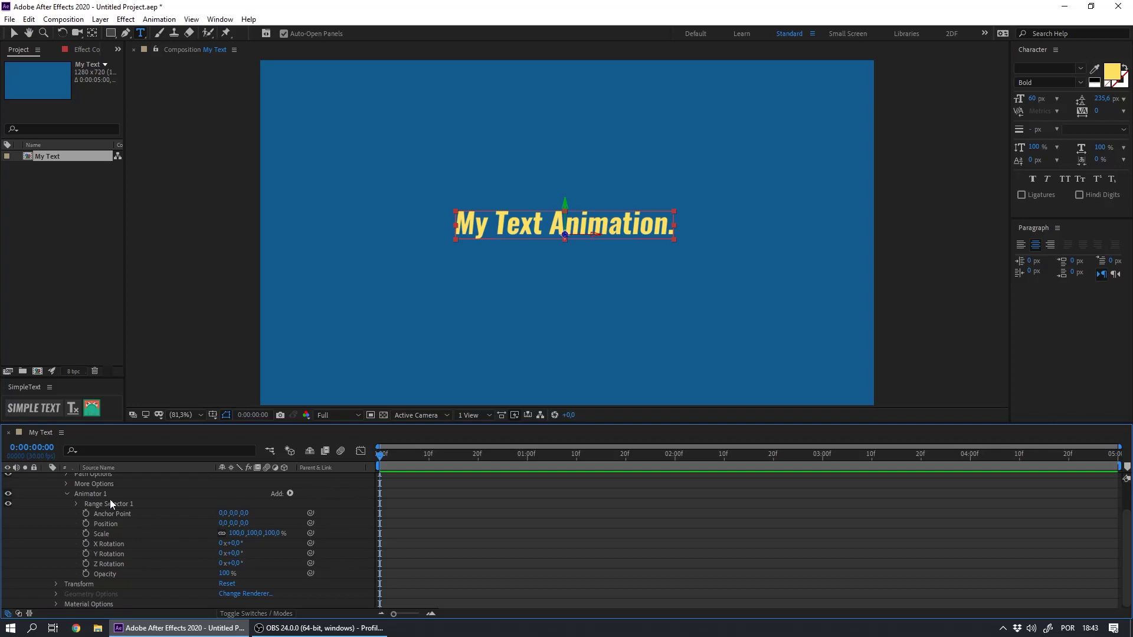
click(92, 493)
scroll(76, 541, up, 3)
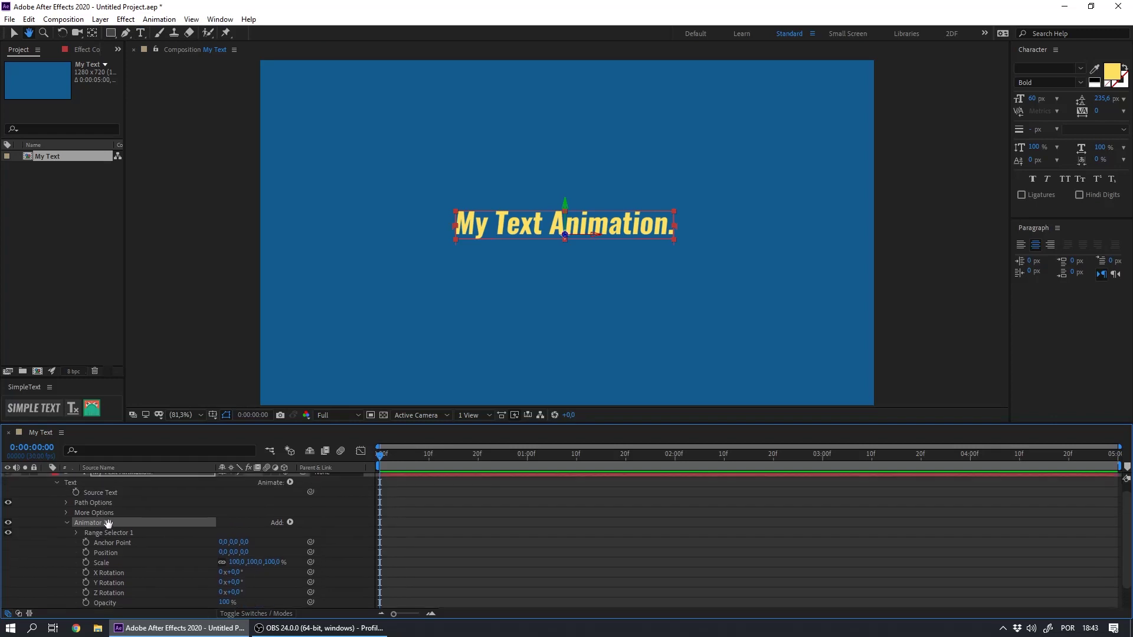
click(66, 519)
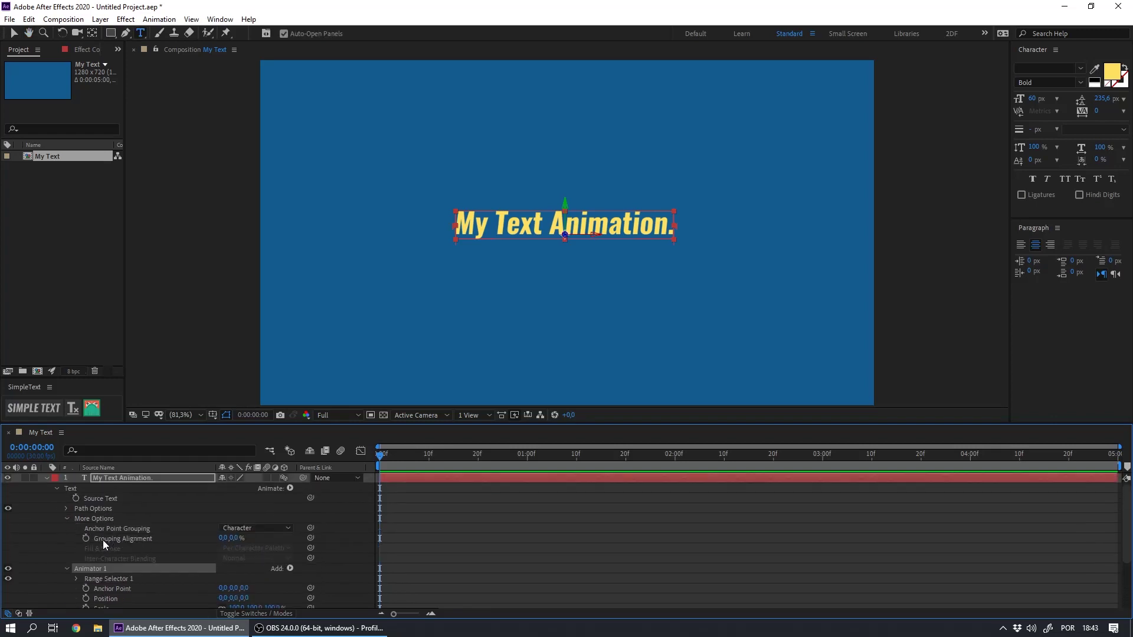
Try a vertical Grouping Alignment of -50% on the text layer and undo it.
click(235, 539)
text(-50)
key(Return)
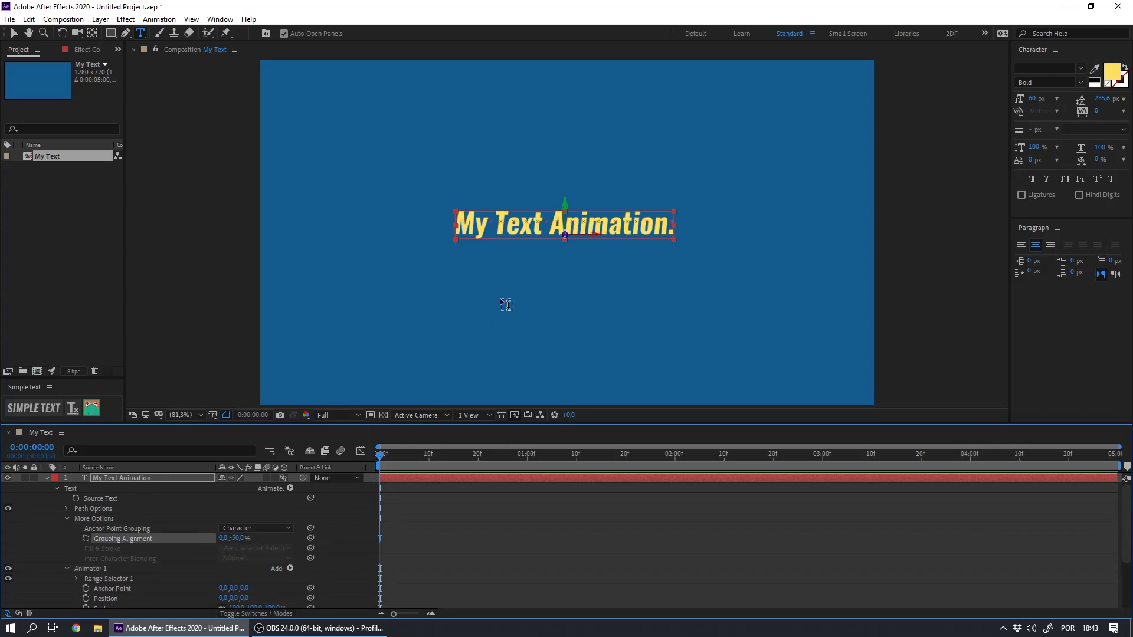
key(ctrl+z)
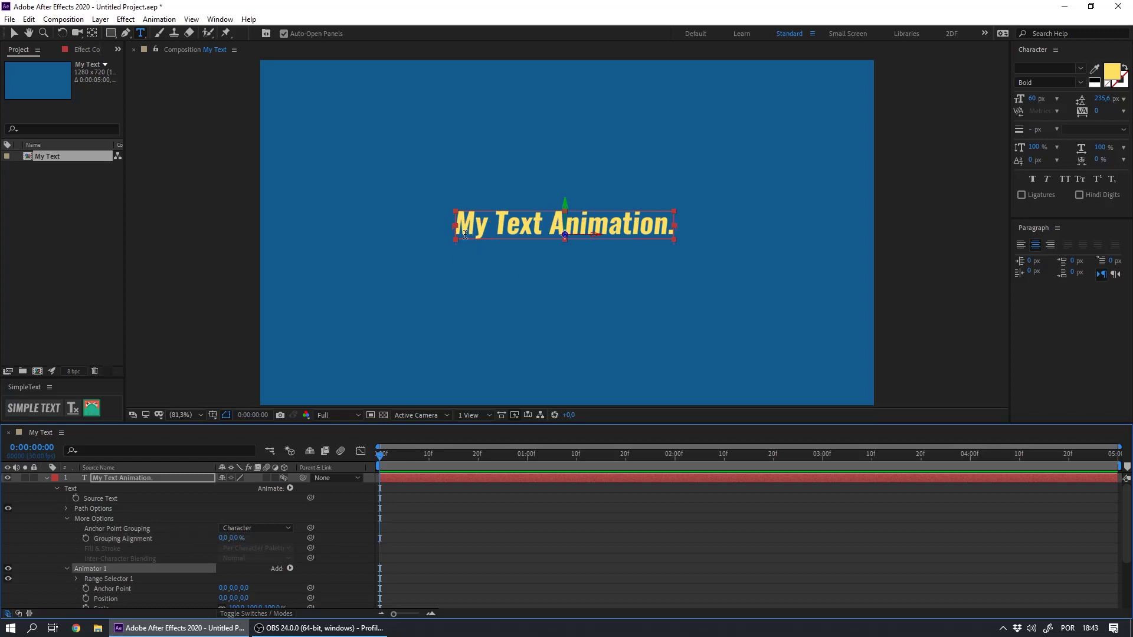
Set the vertical Grouping Alignment of the text layer to -50%, with Anchor Point Grouping kept at Character.
click(157, 532)
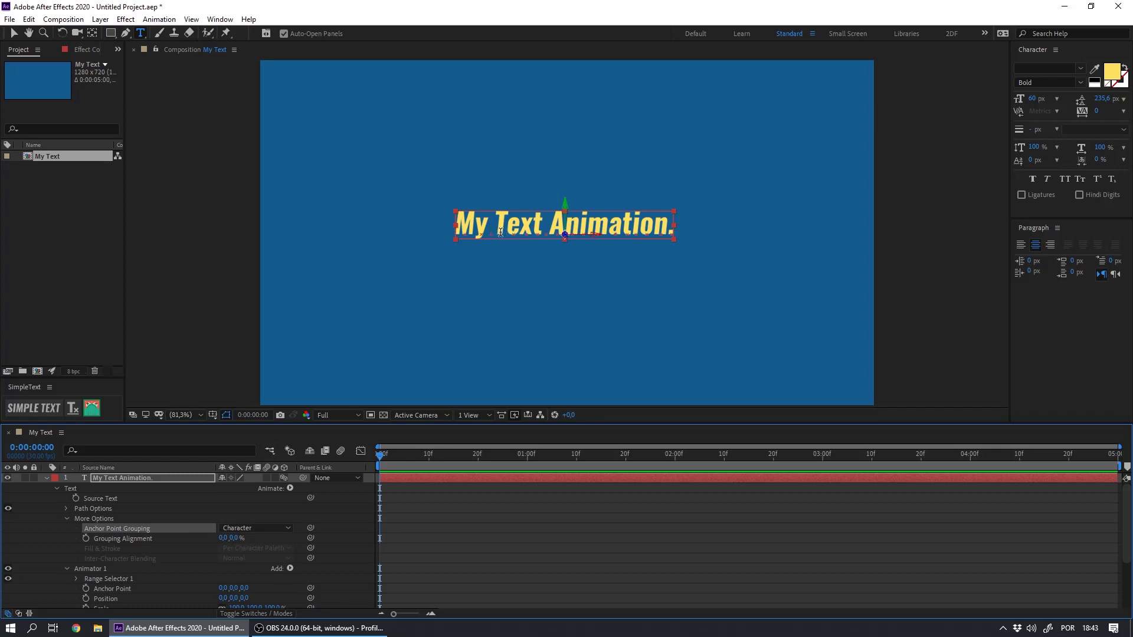
click(233, 539)
text(-50)
key(Return)
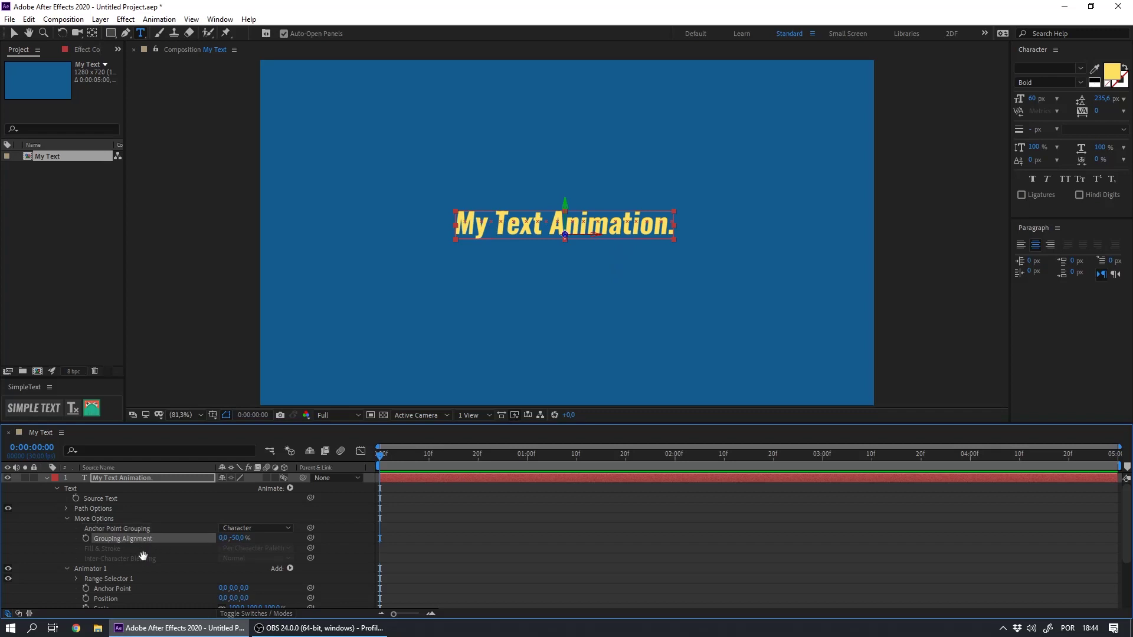
scroll(143, 556, down, 3)
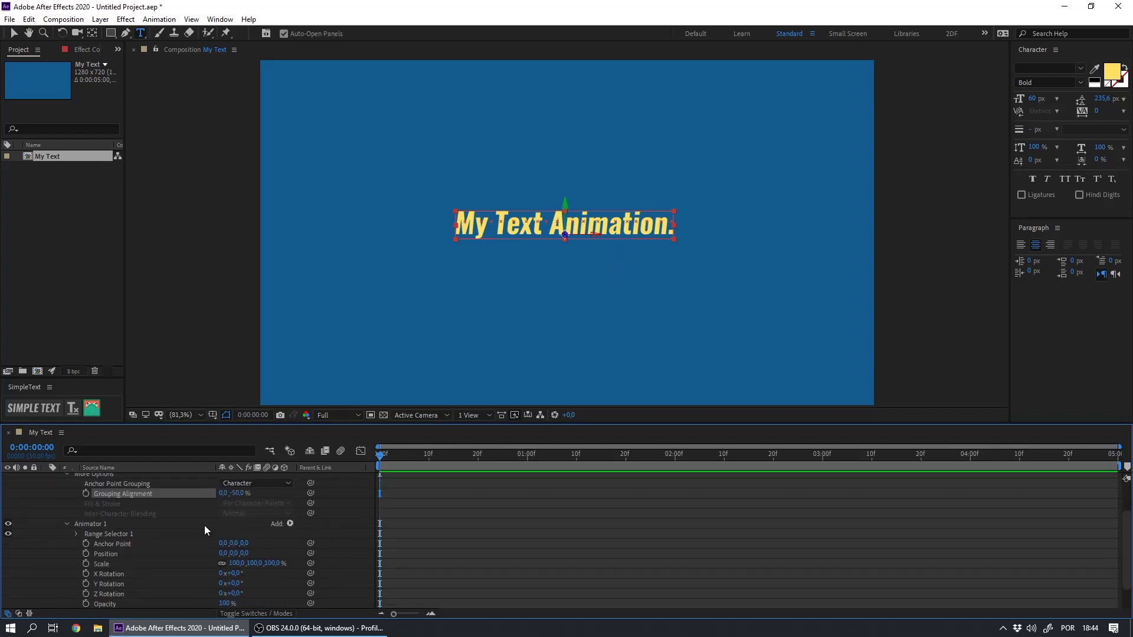
Create a new 1920 × 1920 px composition named Animator.
click(47, 211)
click(37, 372)
click(382, 149)
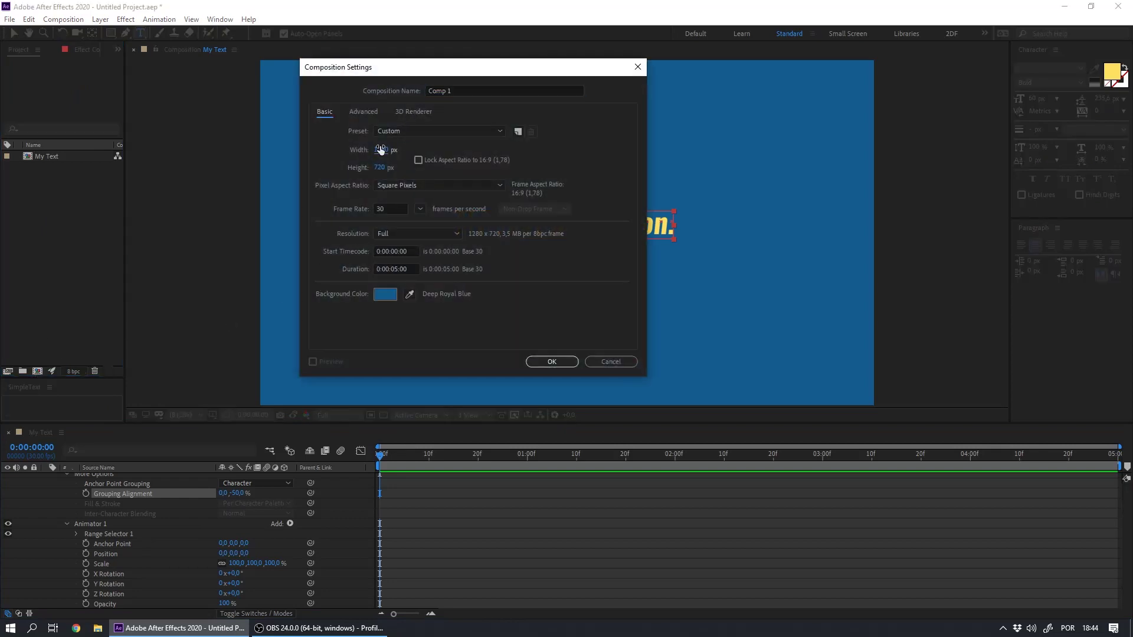
text(1920)
click(381, 168)
text(1920)
click(454, 91)
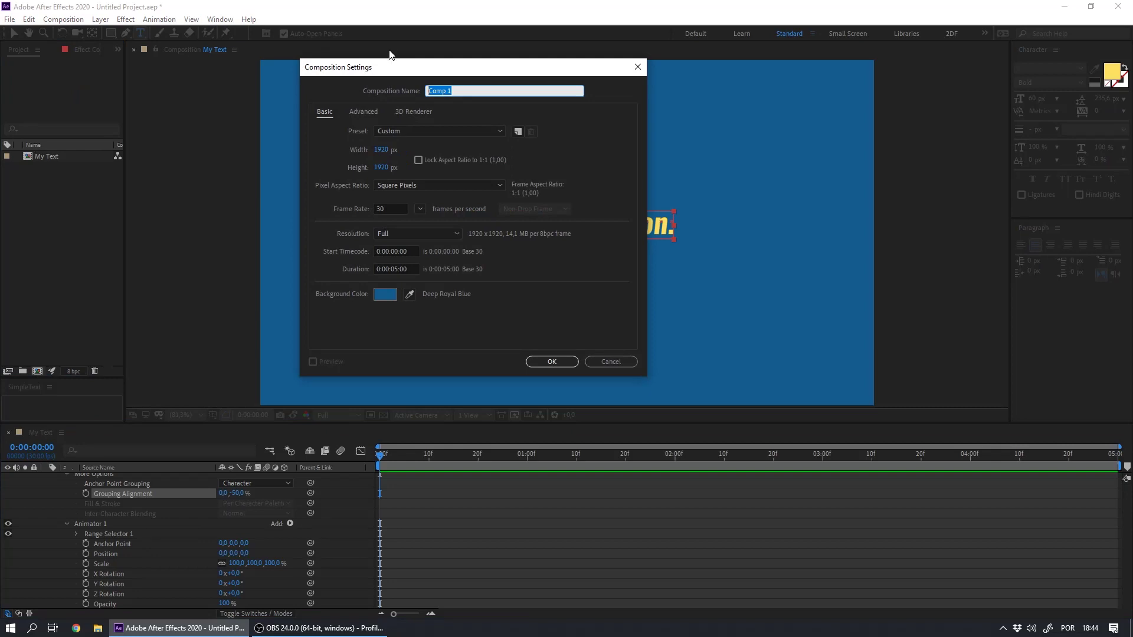
text(Animator)
key(Return)
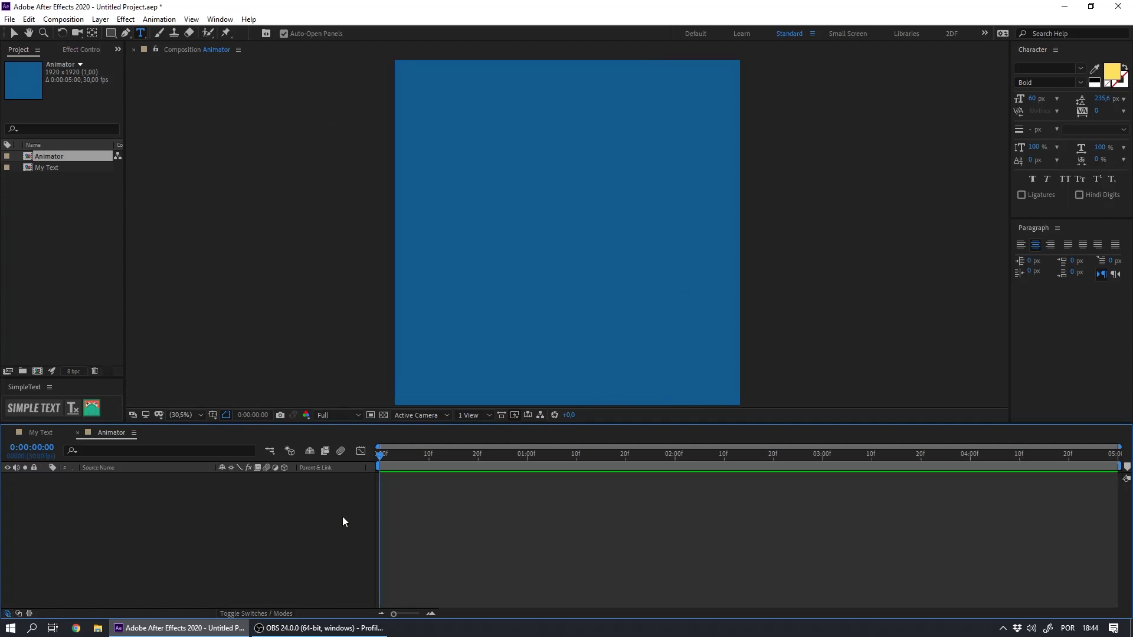
Add a rectangle shape layer that fills the whole Animator composition, and deselect it.
click(111, 34)
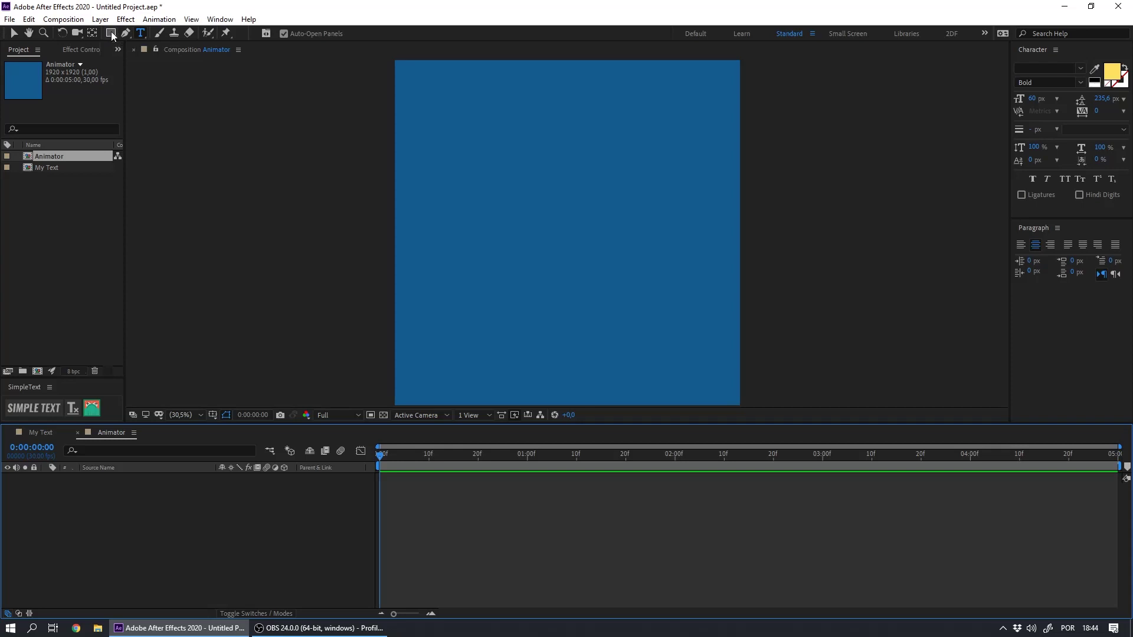
double_click(111, 33)
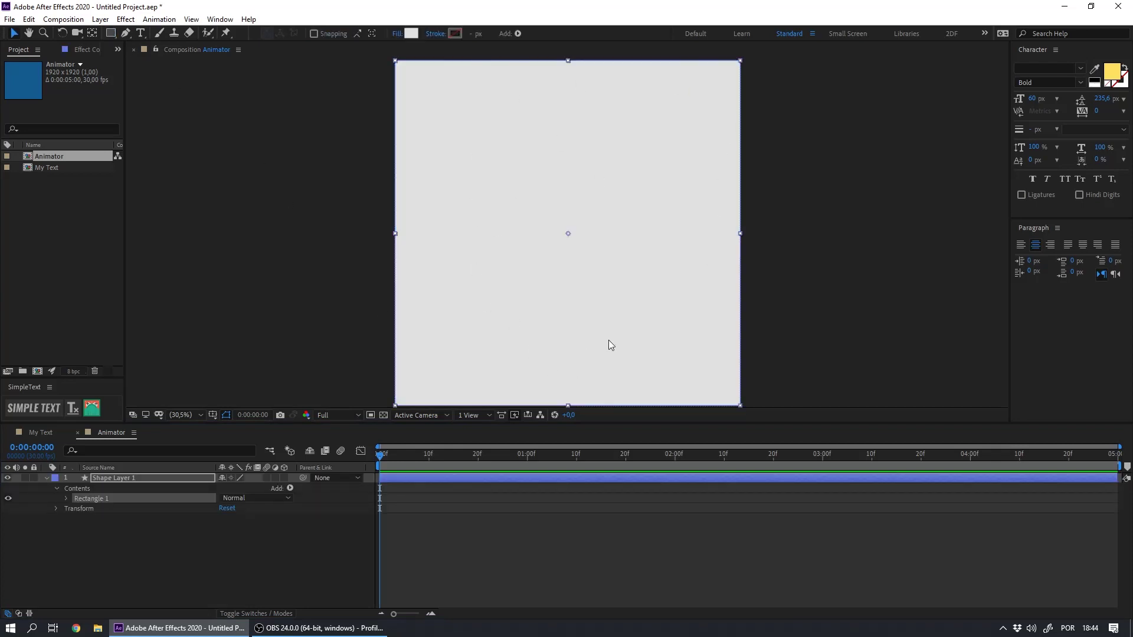
click(141, 545)
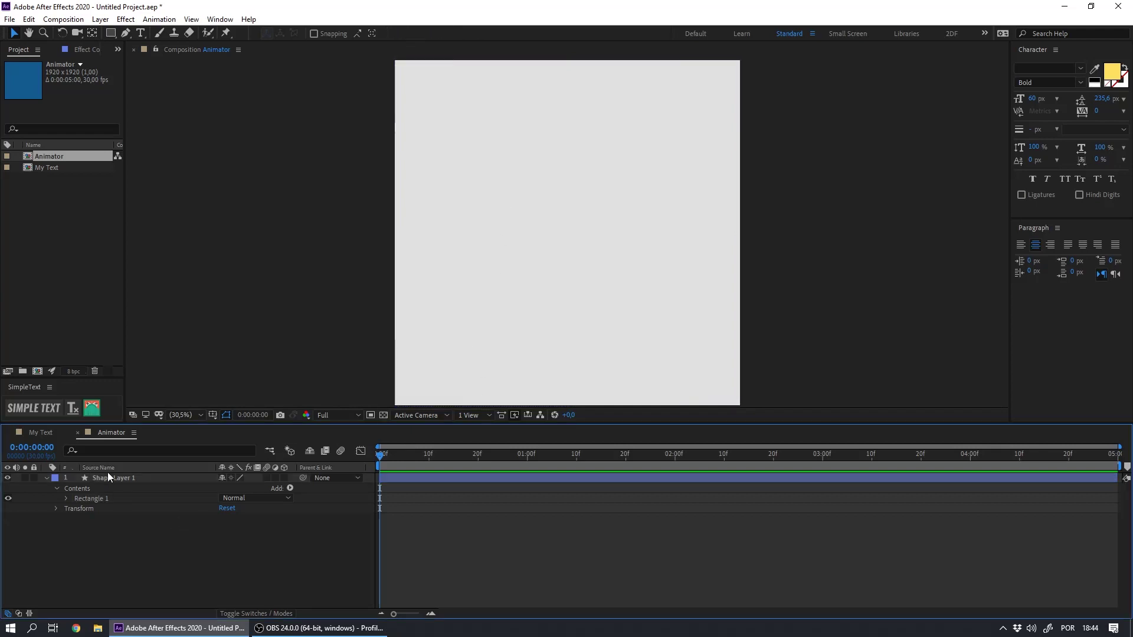
Reveal the shape layer's modified properties and set the rectangle's size to 100 × 100.
click(111, 477)
key(u)
key(u)
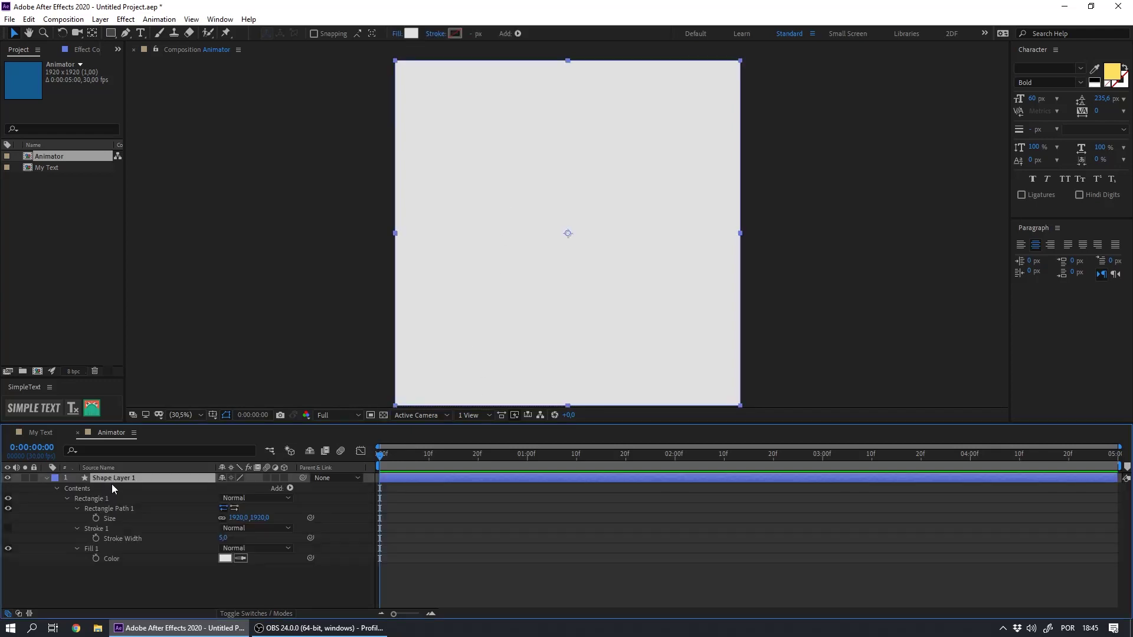
click(114, 521)
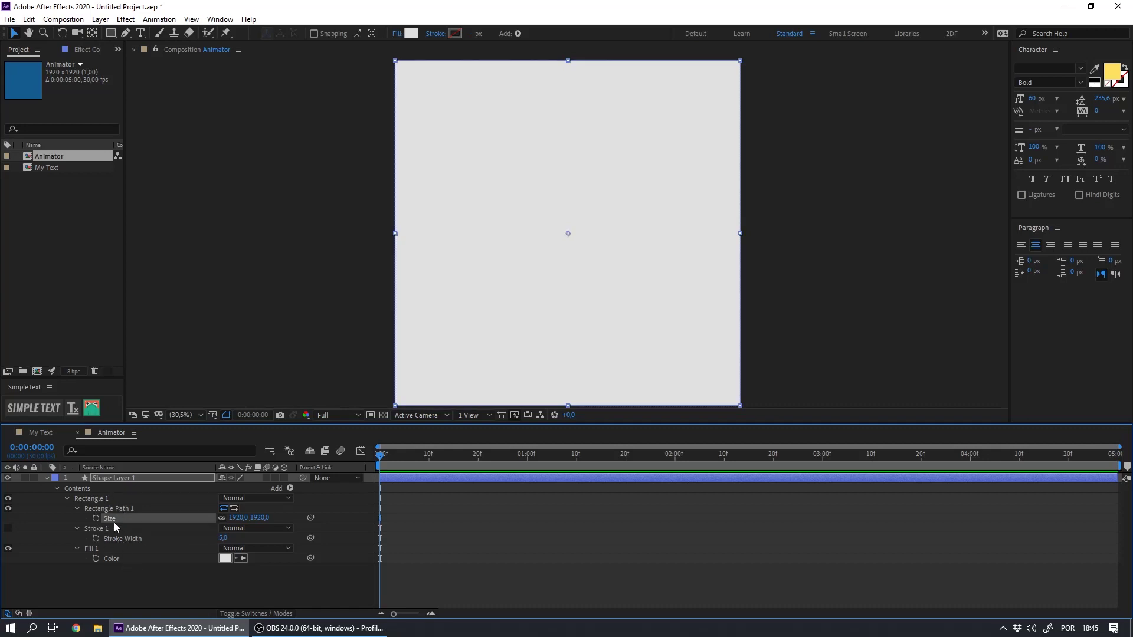
click(237, 517)
text(100)
key(Return)
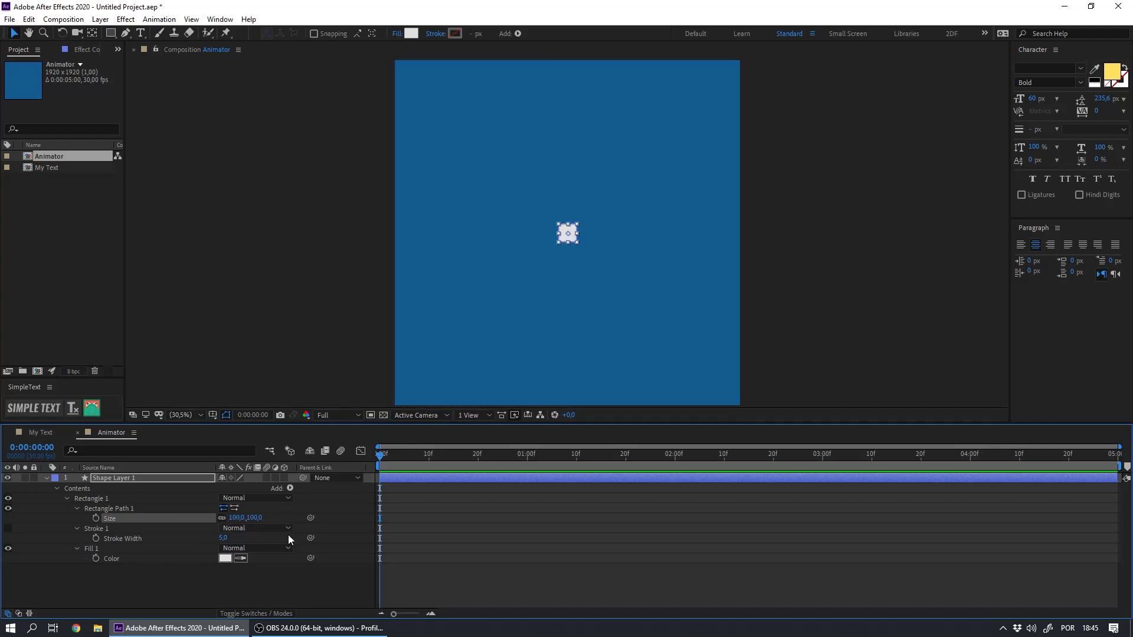
Rename the shape layer as Animator.
key(Return)
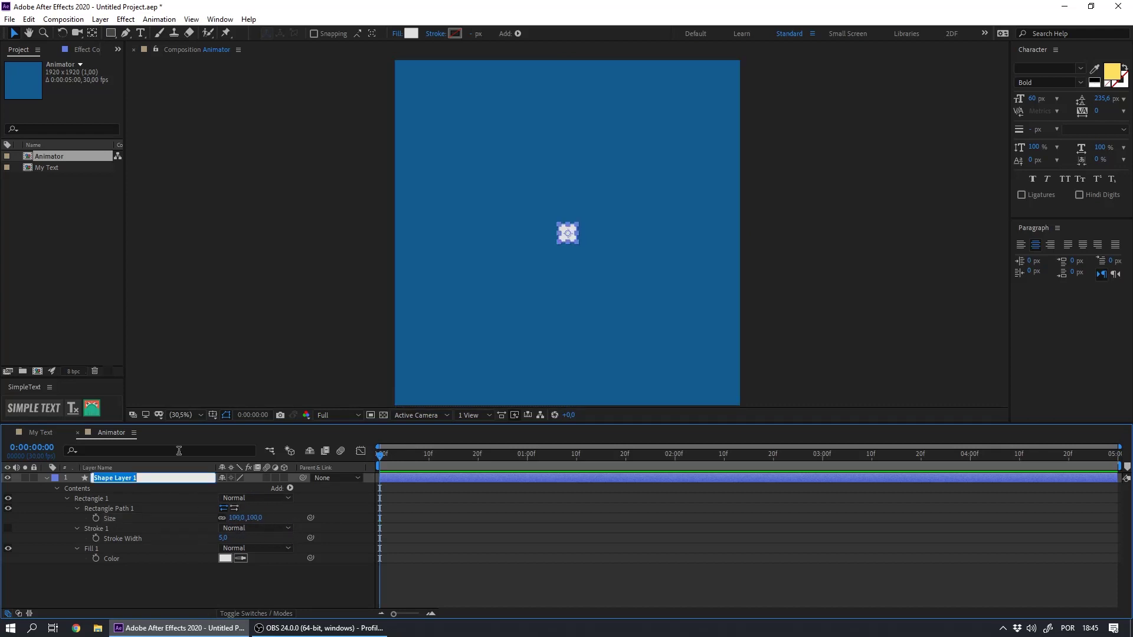
text(Animator)
key(Return)
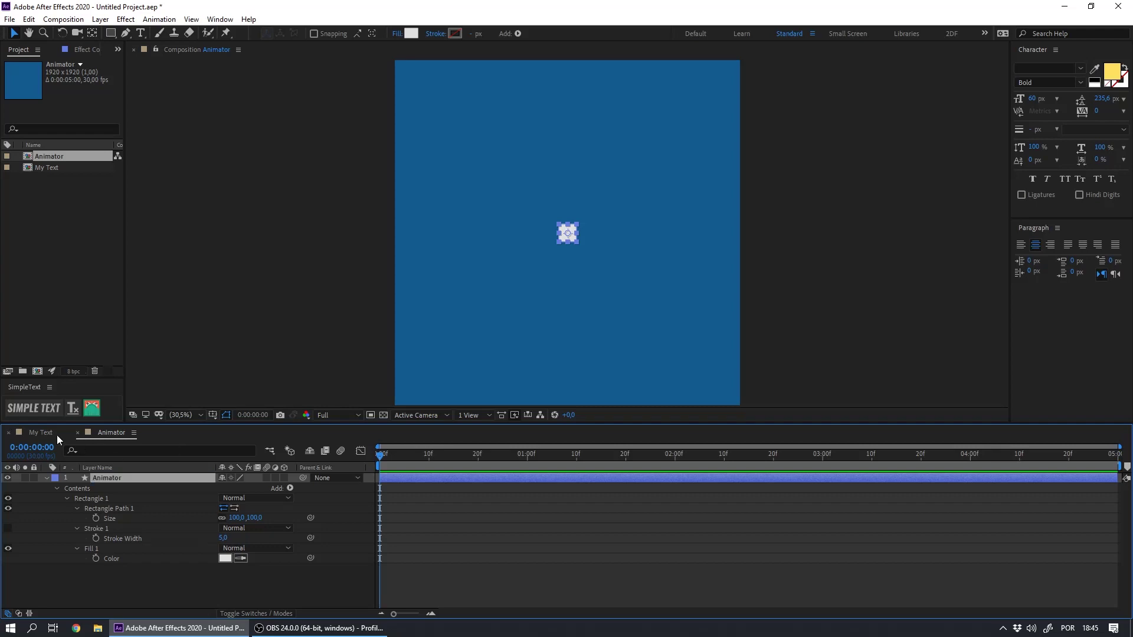
click(41, 432)
click(290, 524)
mouse_move(291, 527)
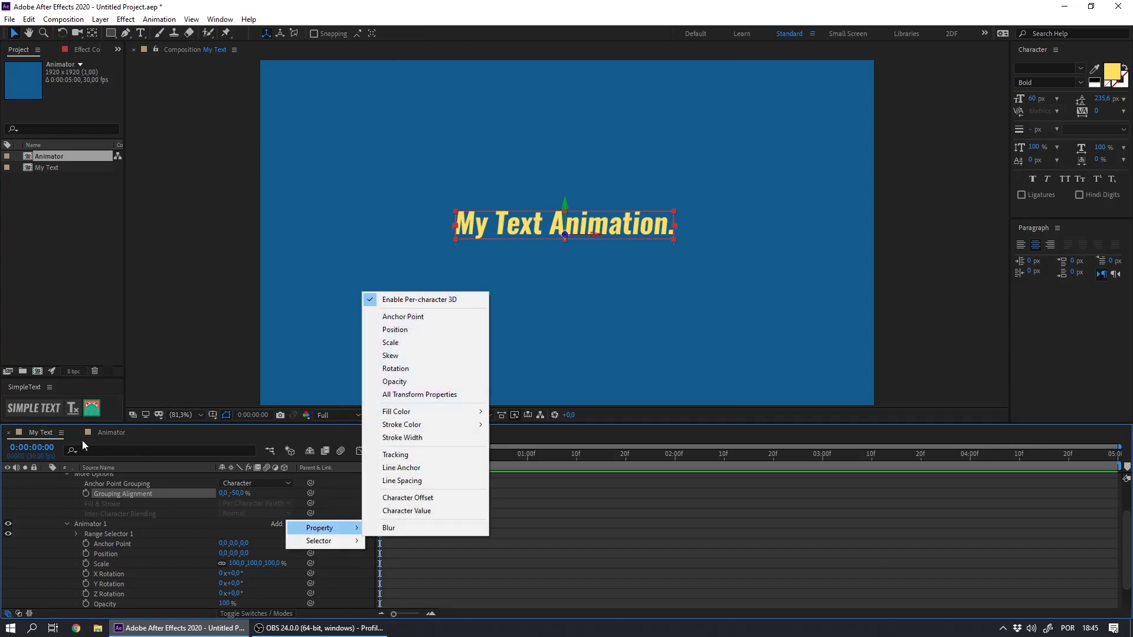
click(108, 434)
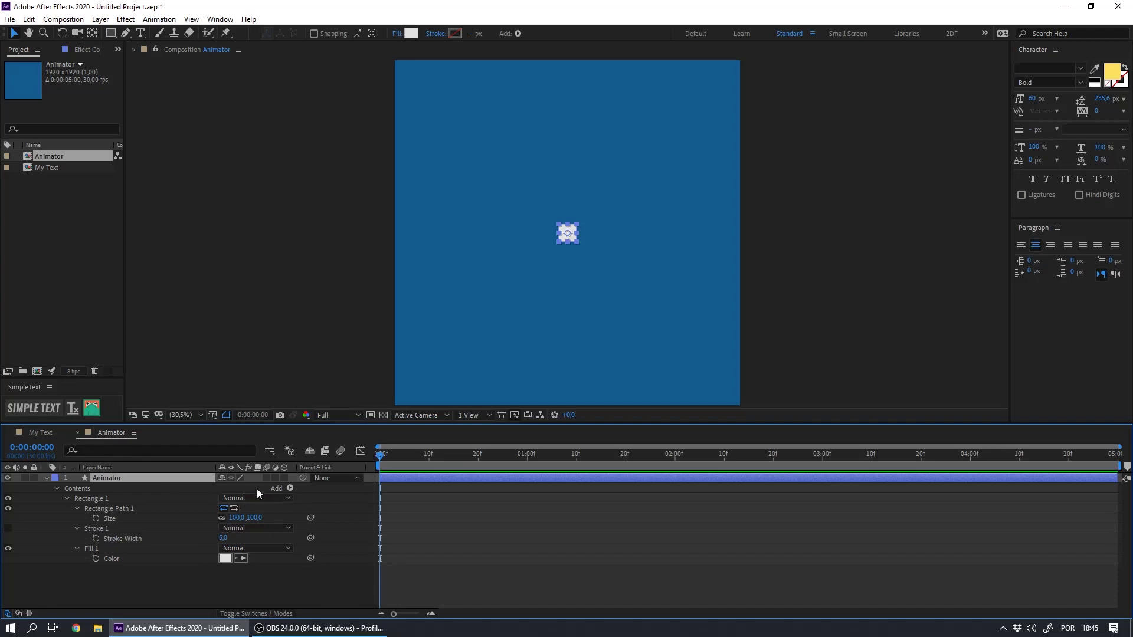
Make the Animator shape layer a 3D layer and expand its Transform properties.
click(284, 477)
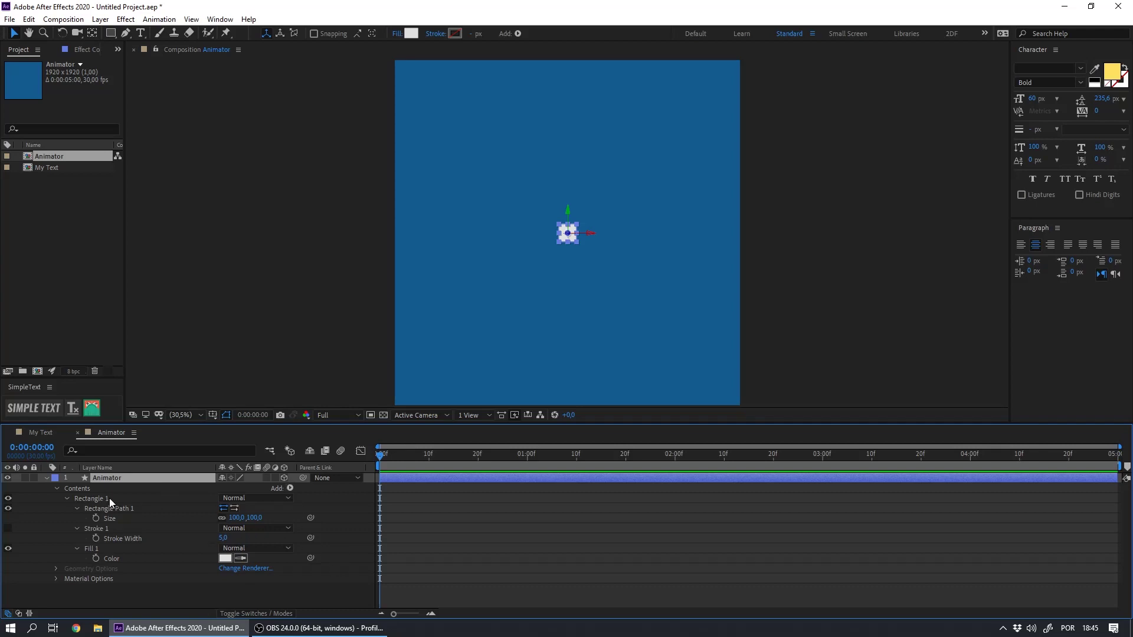
key(p)
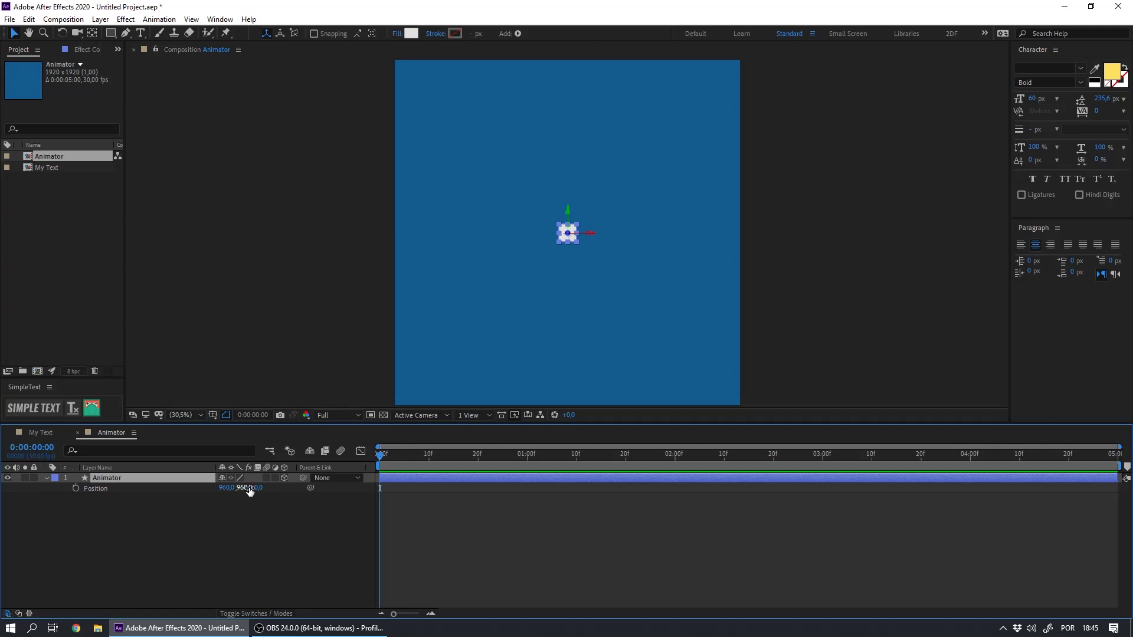
click(46, 477)
click(44, 479)
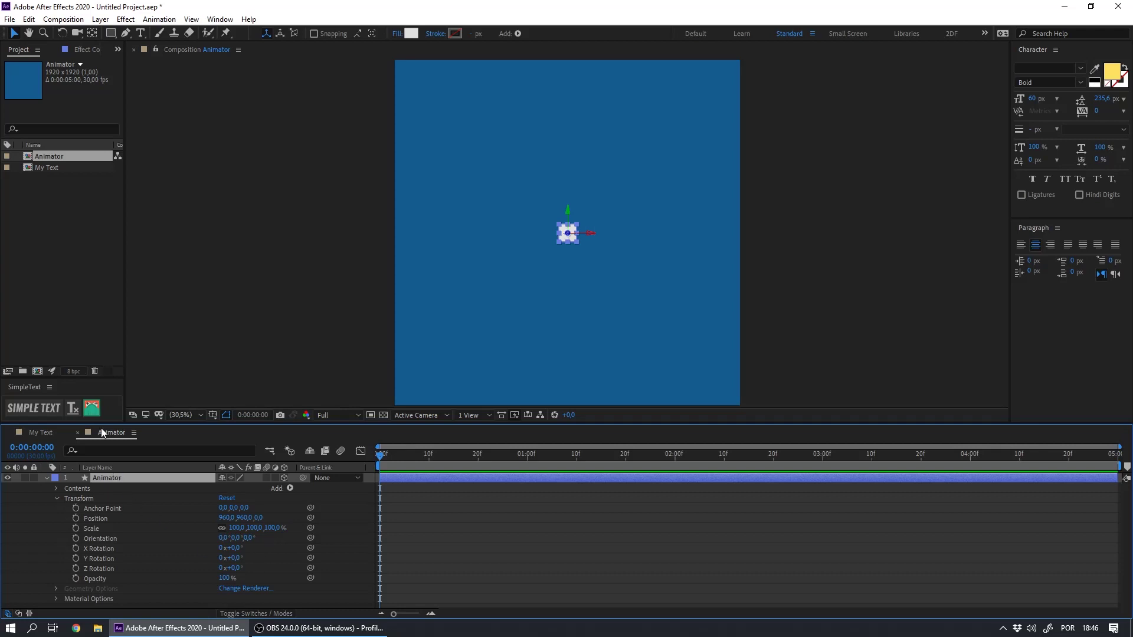
Dock the Animator timeline side by side with the My Text timeline.
drag(99, 430, 1112, 531)
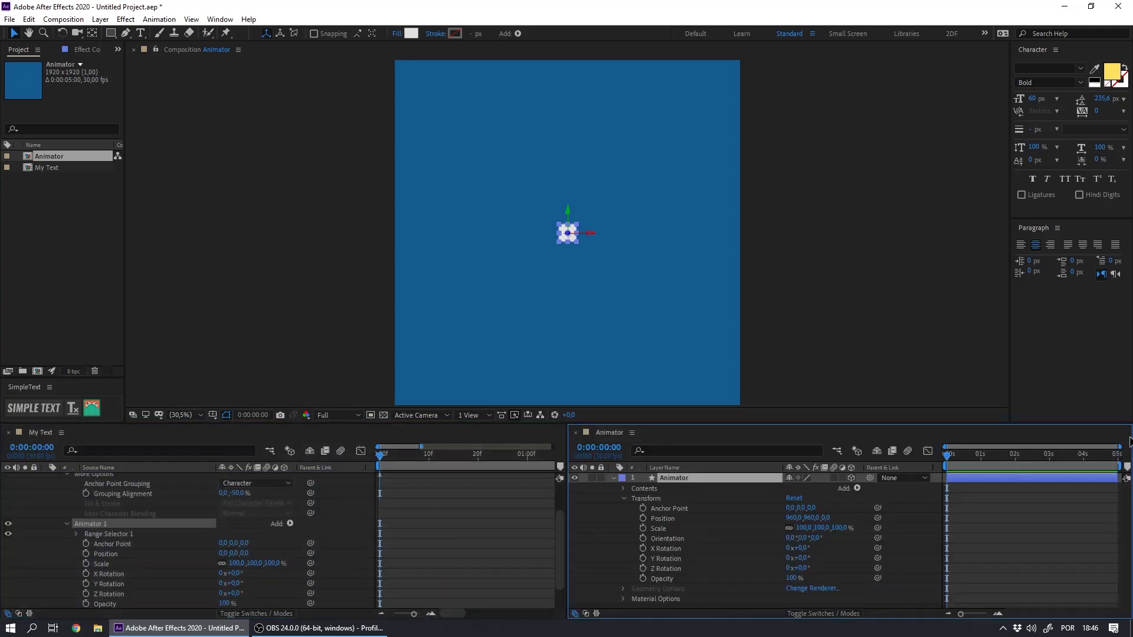
Examine each Transform property of the Animator layer, from Anchor Point to Opacity, against the text animator's properties.
click(661, 508)
click(660, 519)
click(660, 527)
click(661, 537)
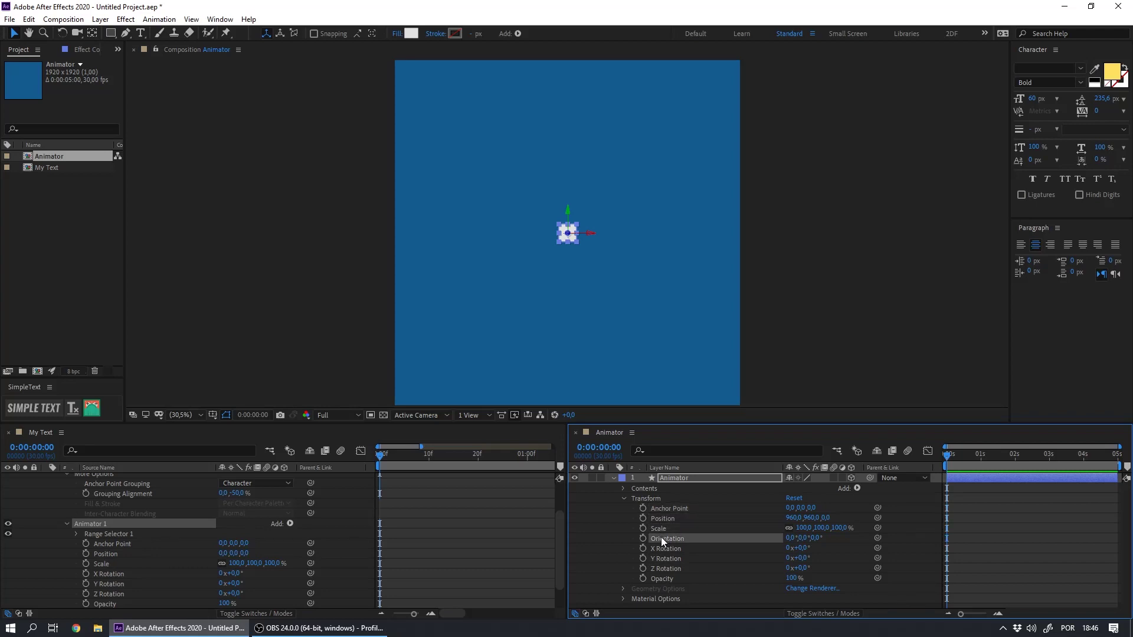
click(661, 550)
click(661, 559)
click(661, 569)
click(667, 577)
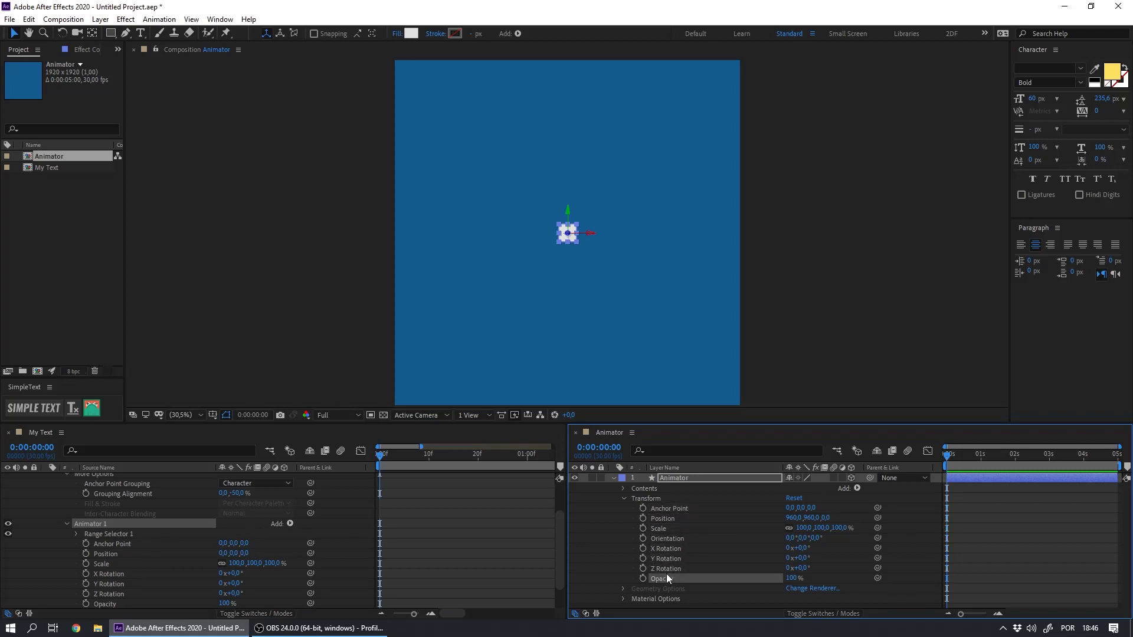
Compare the Position property of the text animator with the Position property of the Animator shape layer.
click(108, 553)
scroll(112, 531, down, 2)
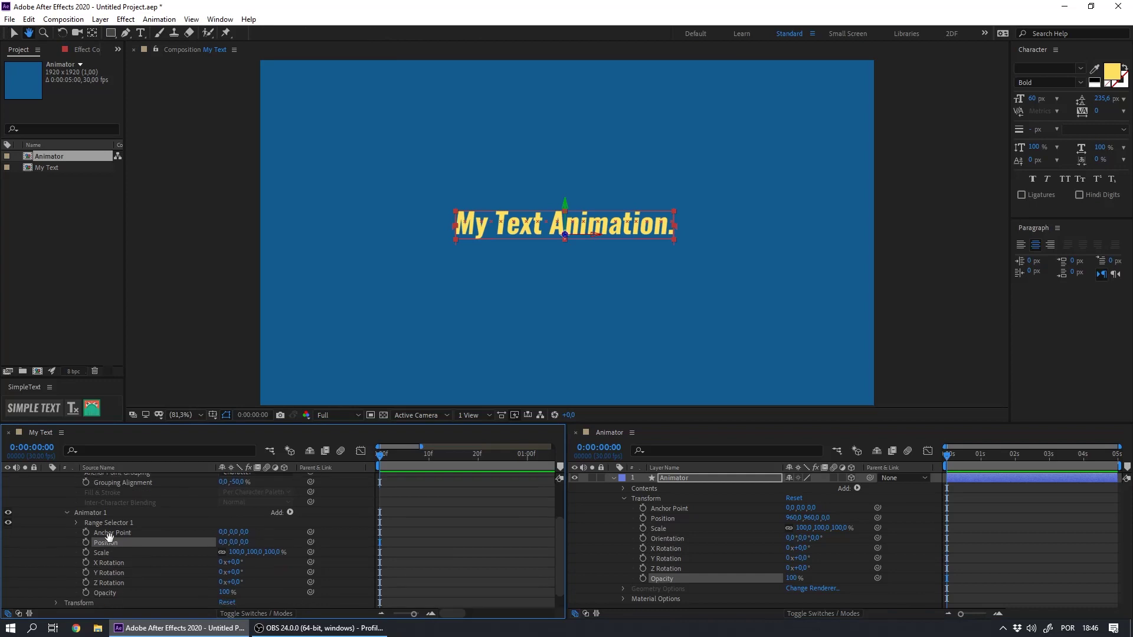
key(v)
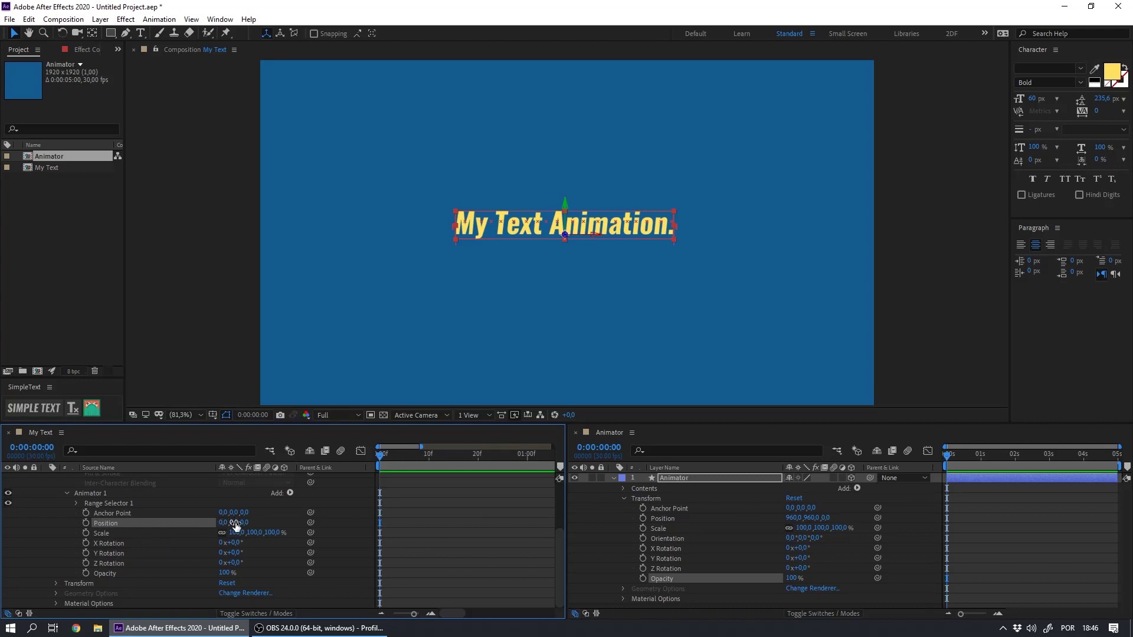
click(662, 519)
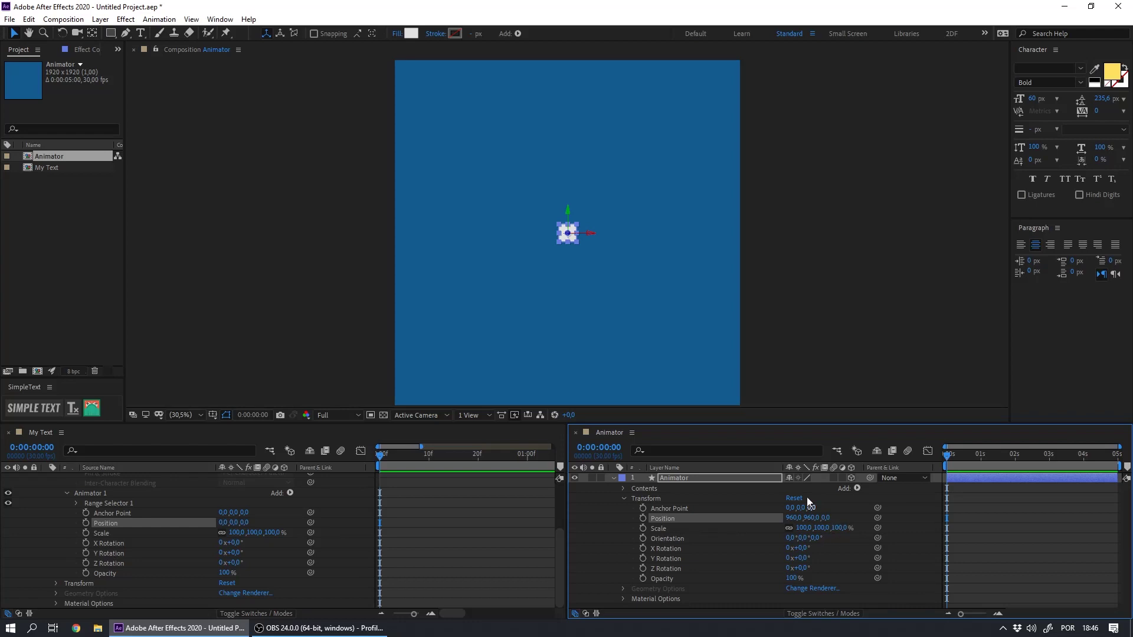
click(660, 518)
click(660, 518)
Create a null object in the Animator composition and name it Zero_Animator.
click(581, 557)
right_click(581, 540)
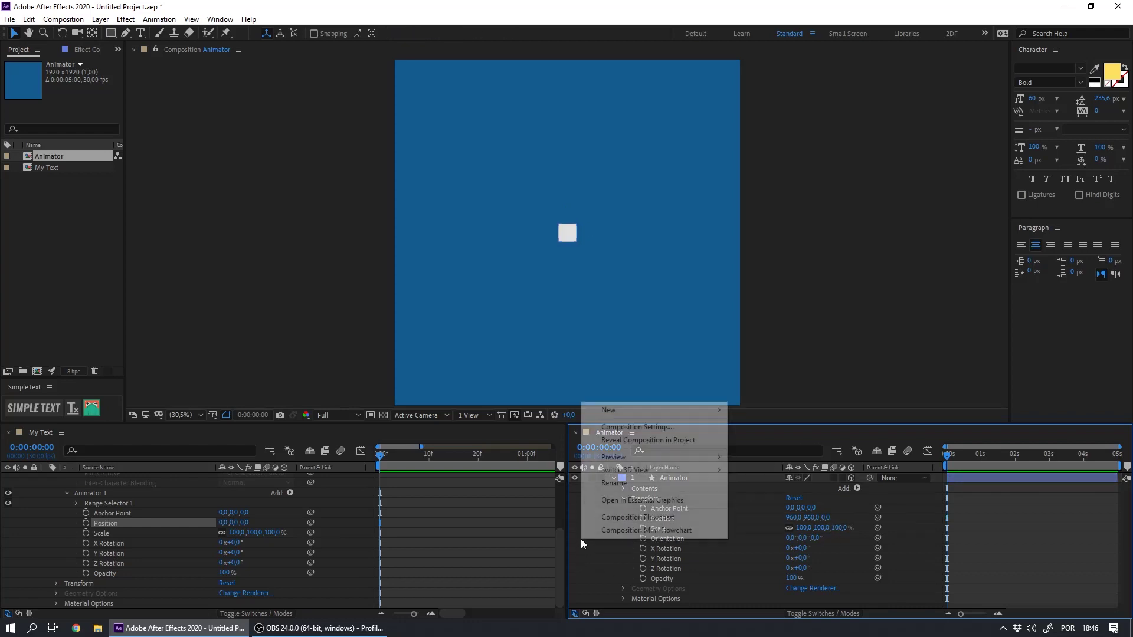
mouse_move(604, 413)
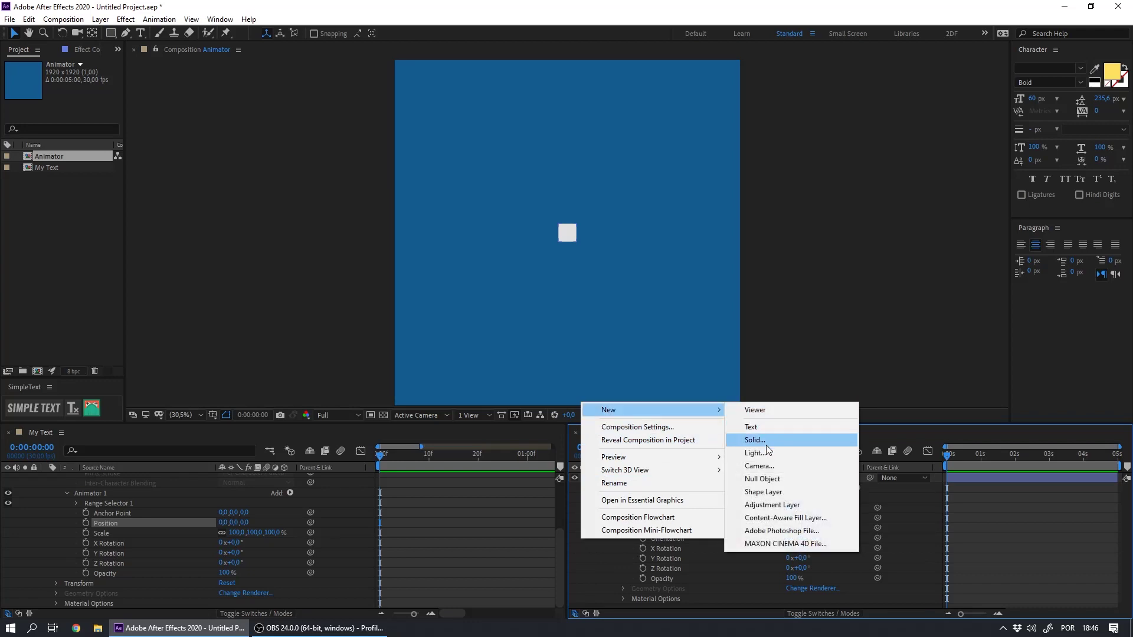
click(764, 479)
key(Return)
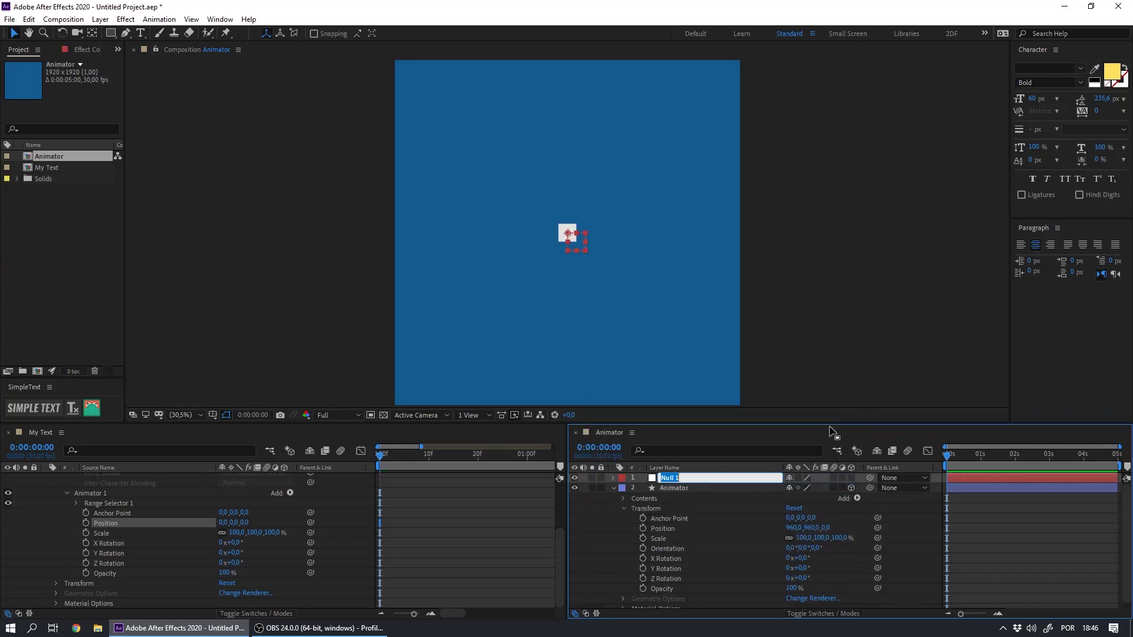
text(Zero_Animator)
key(Return)
Place the Animator layer above the Zero_Animator null and parent it to that null.
drag(664, 489, 663, 483)
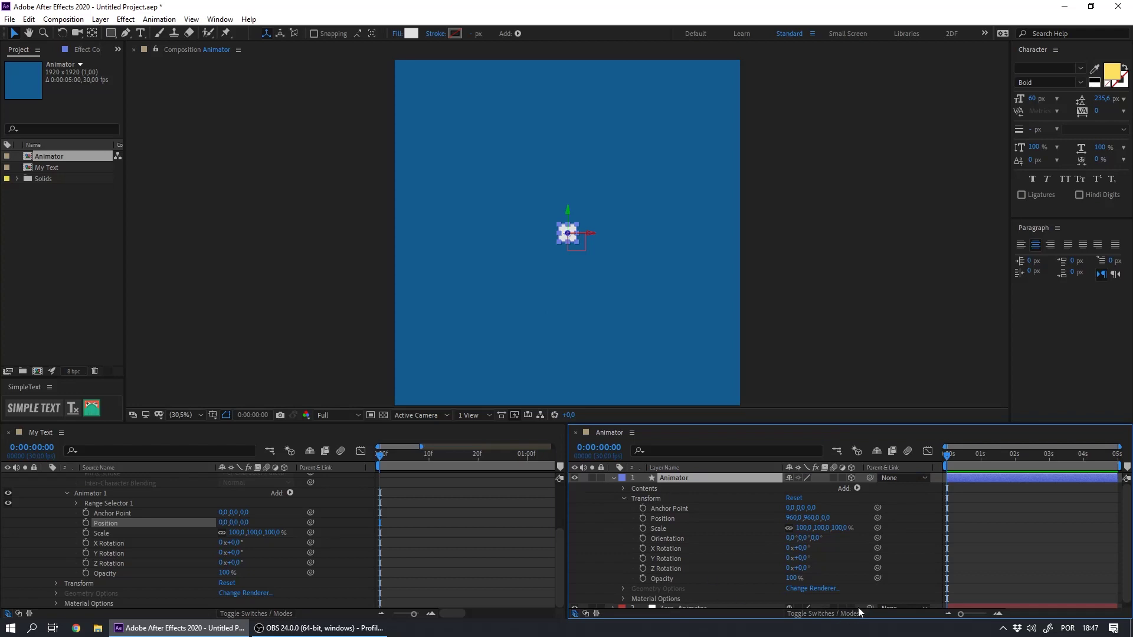
drag(870, 478, 681, 603)
click(655, 518)
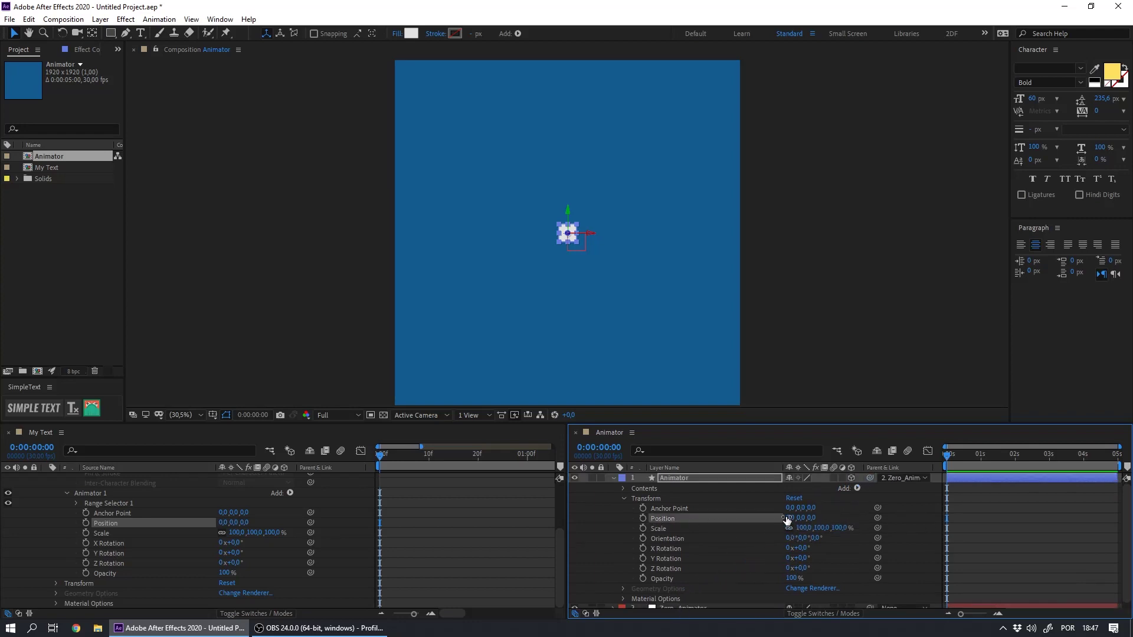
Reveal the Zero_Animator null's Position and check it against the Animator layer's Position.
drag(673, 567, 681, 513)
drag(681, 608, 680, 596)
click(681, 603)
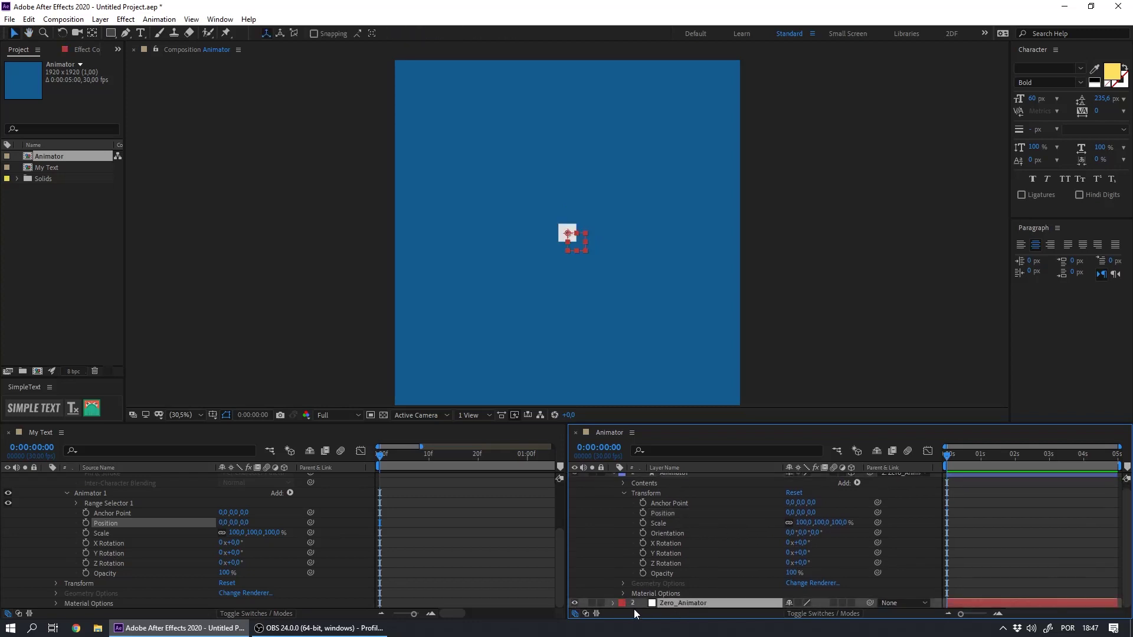
key(p)
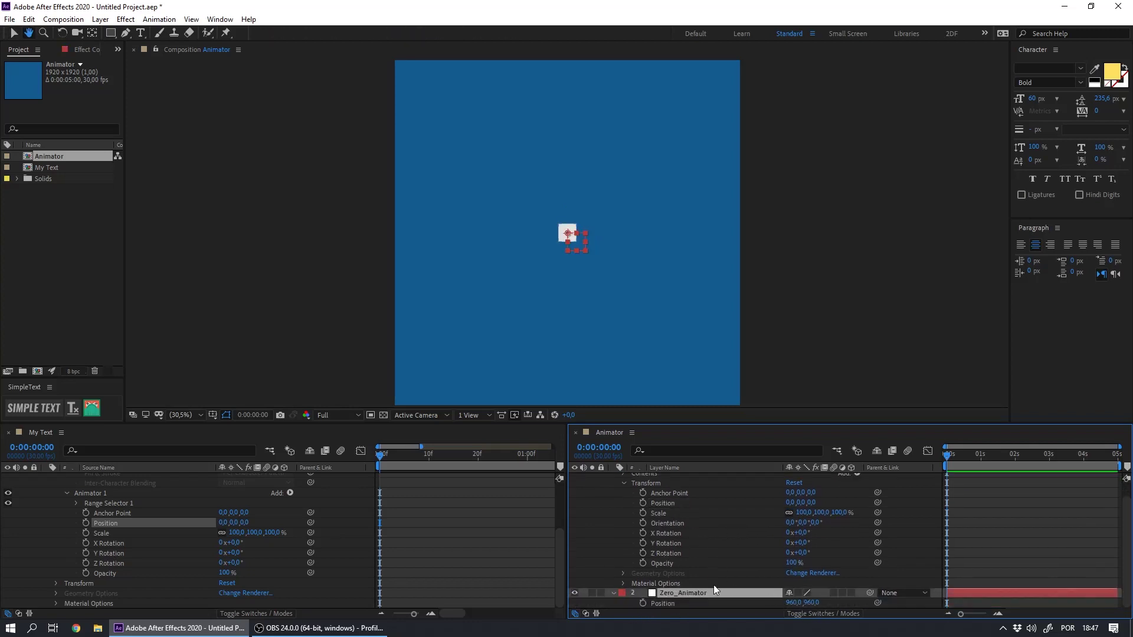
mouse_move(671, 525)
mouse_down()
mouse_move(666, 538)
mouse_move(681, 533)
mouse_up()
click(673, 477)
click(678, 593)
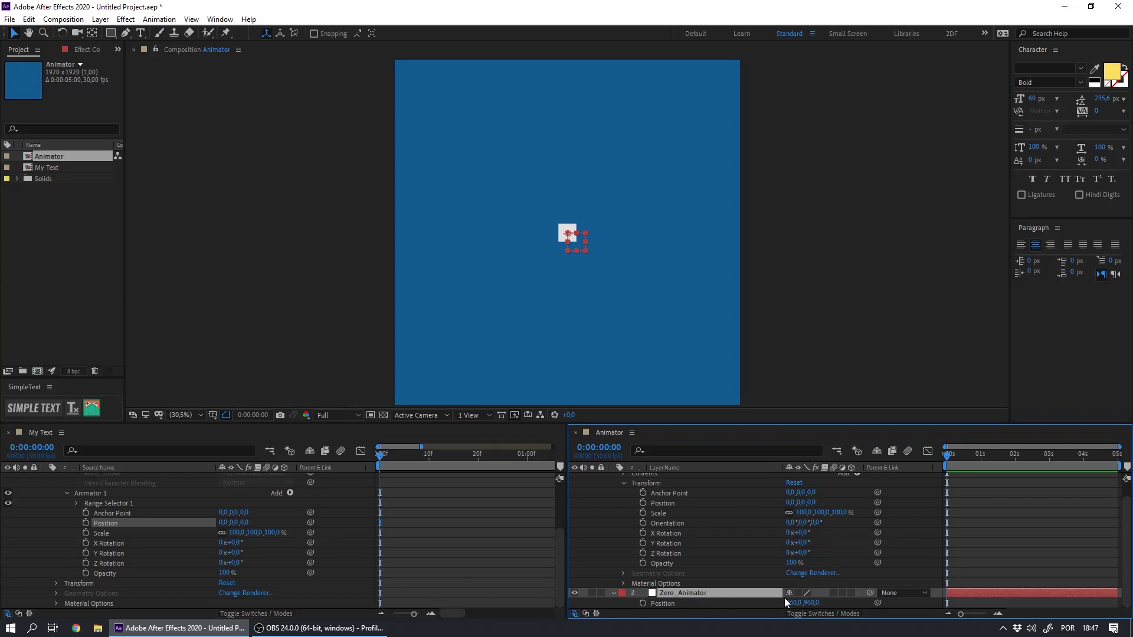
Hide and lock the Zero_Animator null, mark it shy, and hide shy layers in the Animator timeline.
click(575, 592)
click(600, 592)
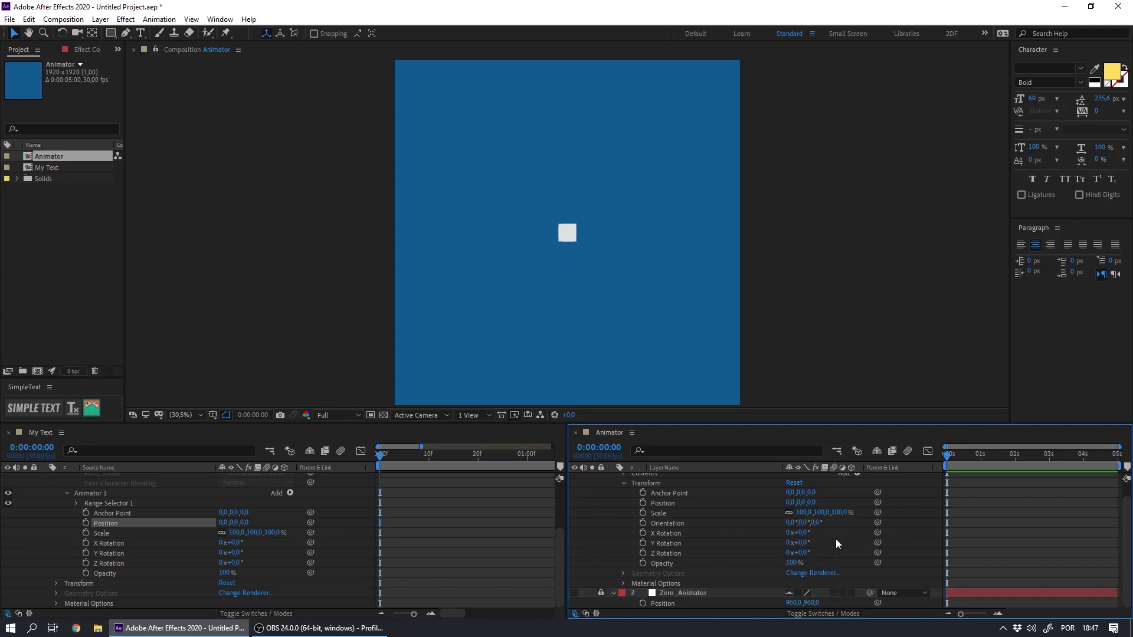
click(877, 451)
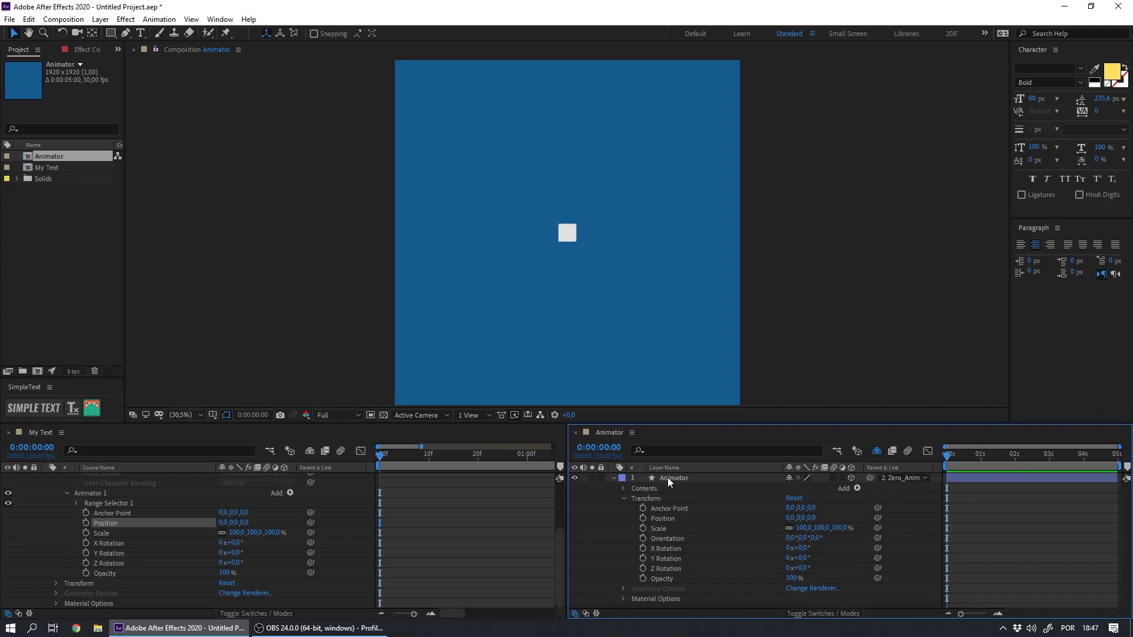
Make the Animator shape layer a guide layer.
click(668, 481)
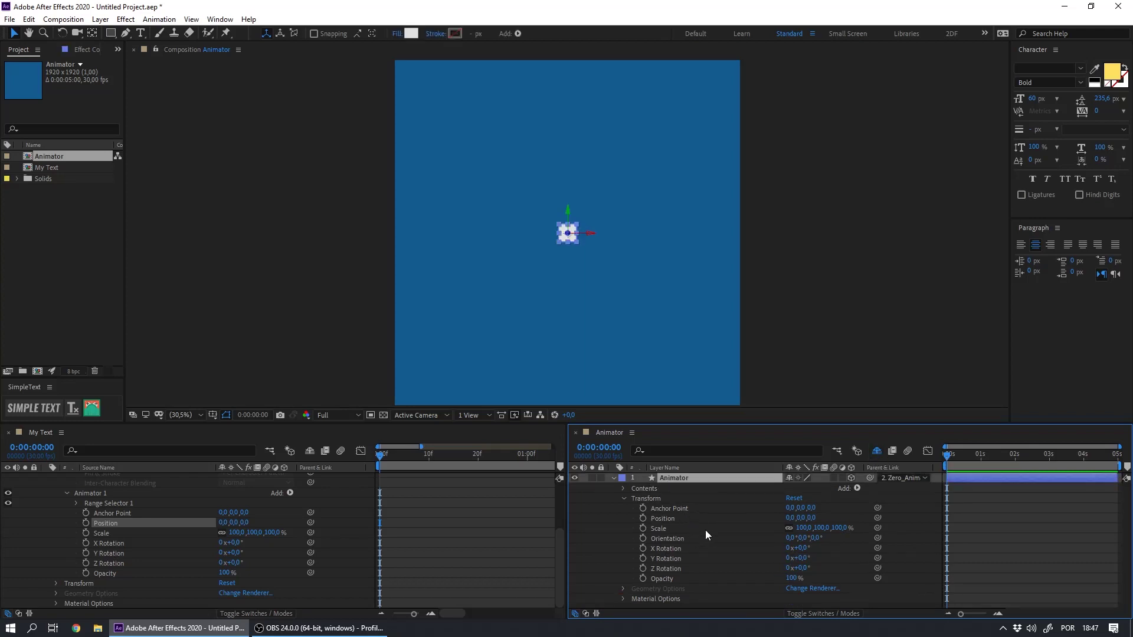
right_click(668, 477)
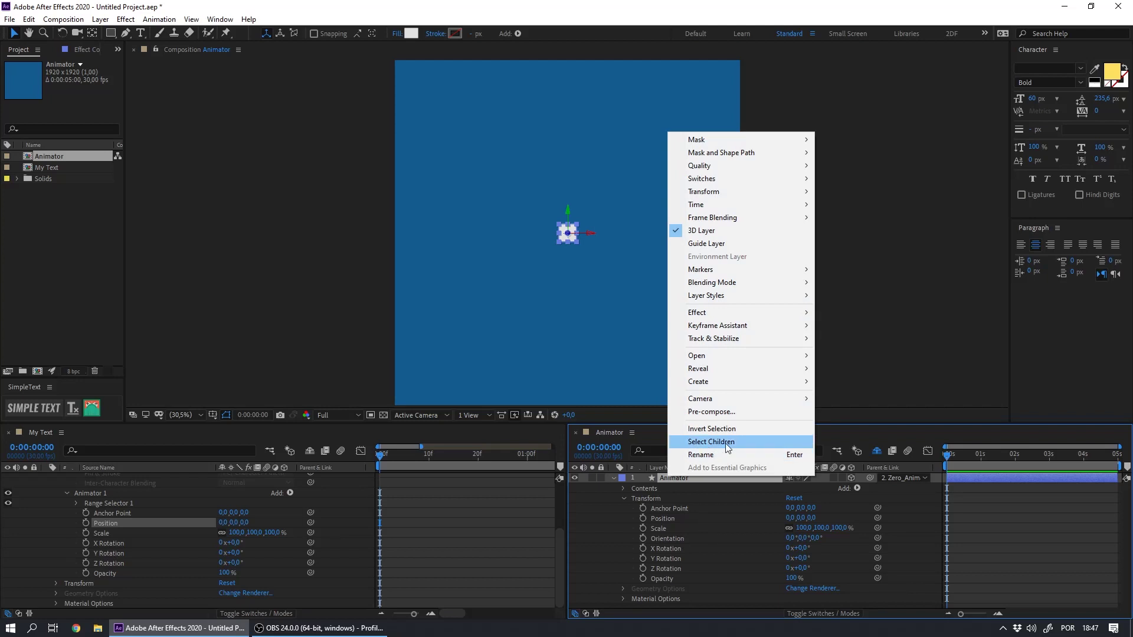
click(708, 249)
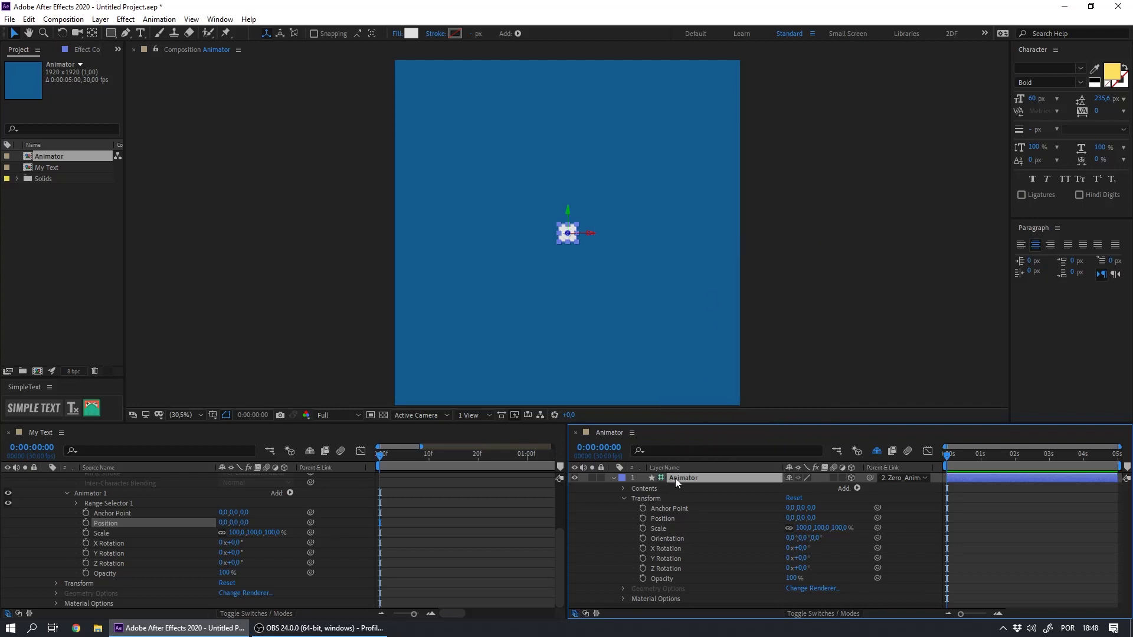
Reduce the Animator layer's displayed properties to Position, Orientation and the X, Y and Z Rotations.
click(613, 478)
drag(643, 514, 685, 481)
key(p)
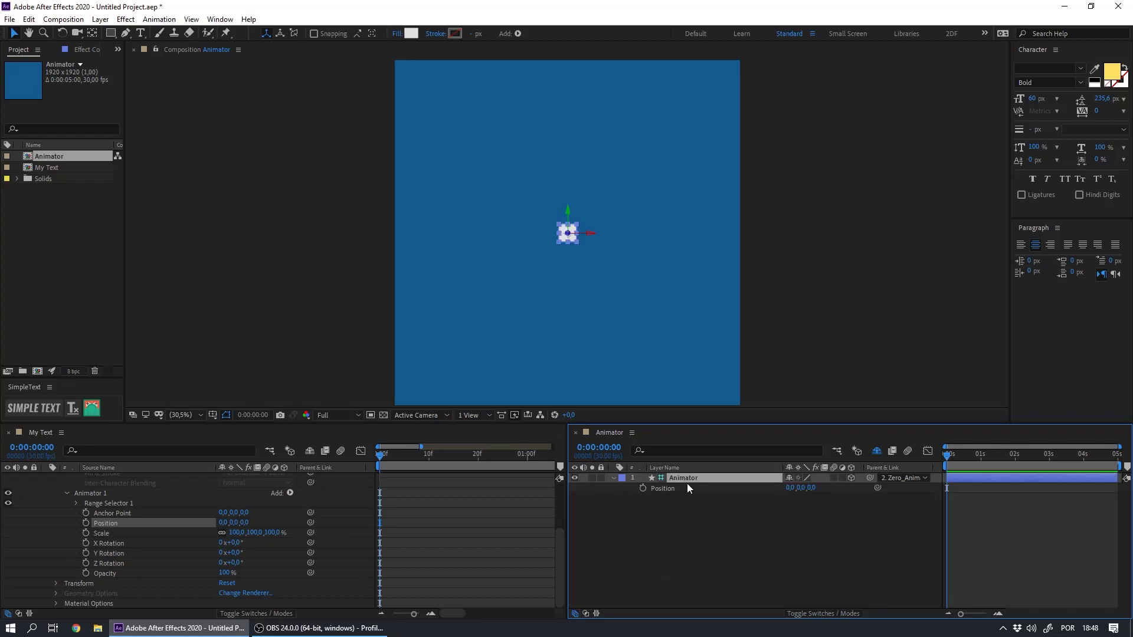
key(shift+r)
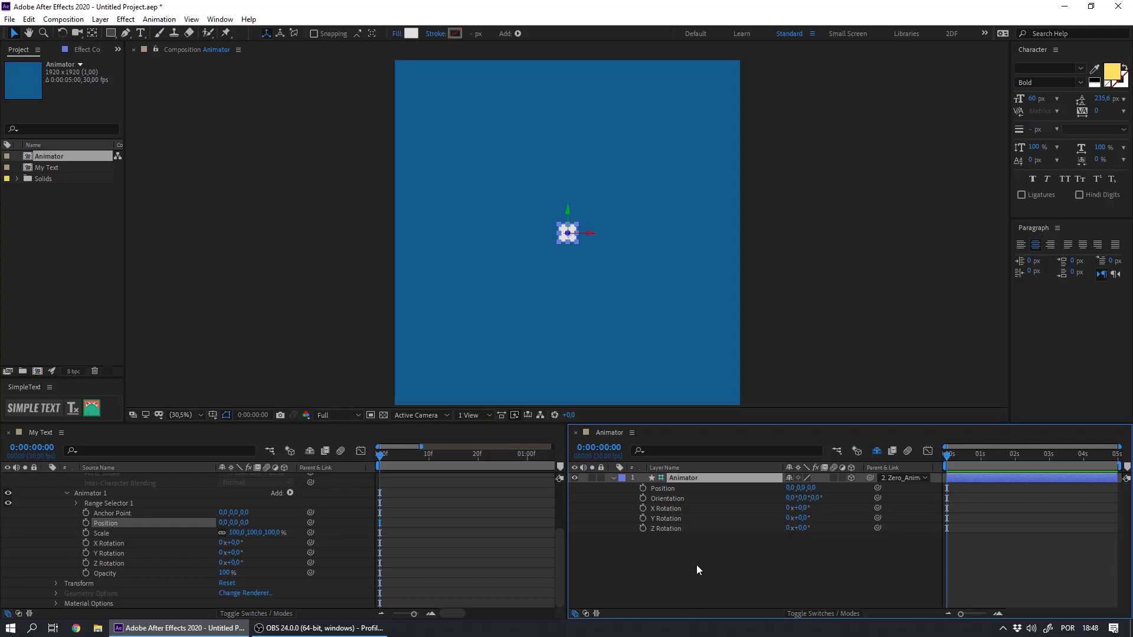
Add Position and Z Rotation keyframes to the Animator layer at frame 20.
key(shift+Page_Down)
key(shift+Page_Down)
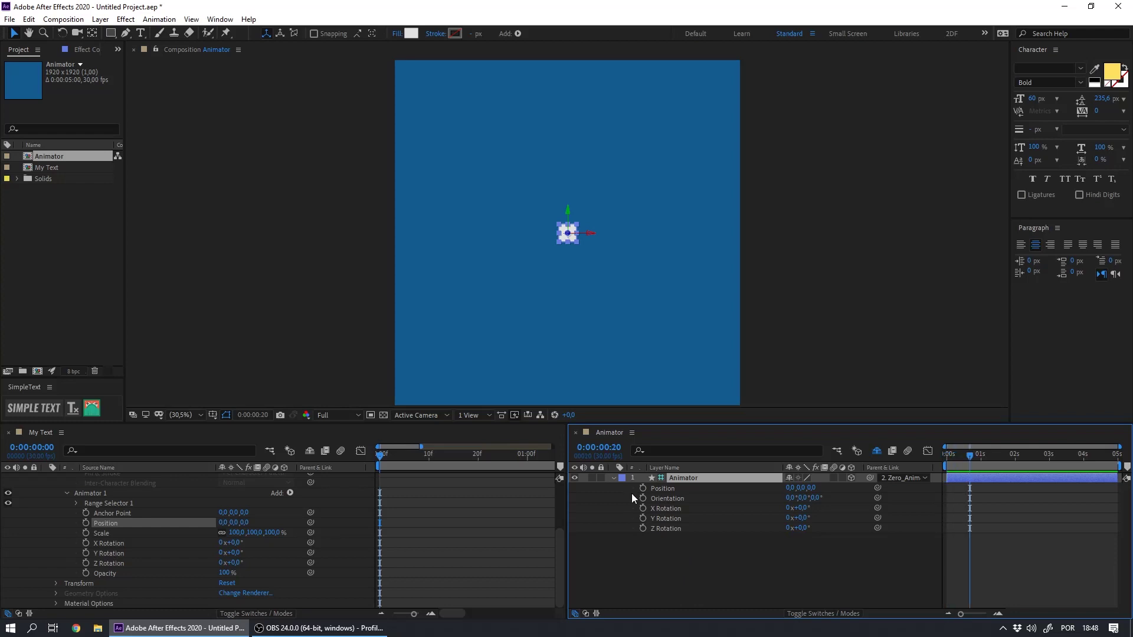
click(643, 488)
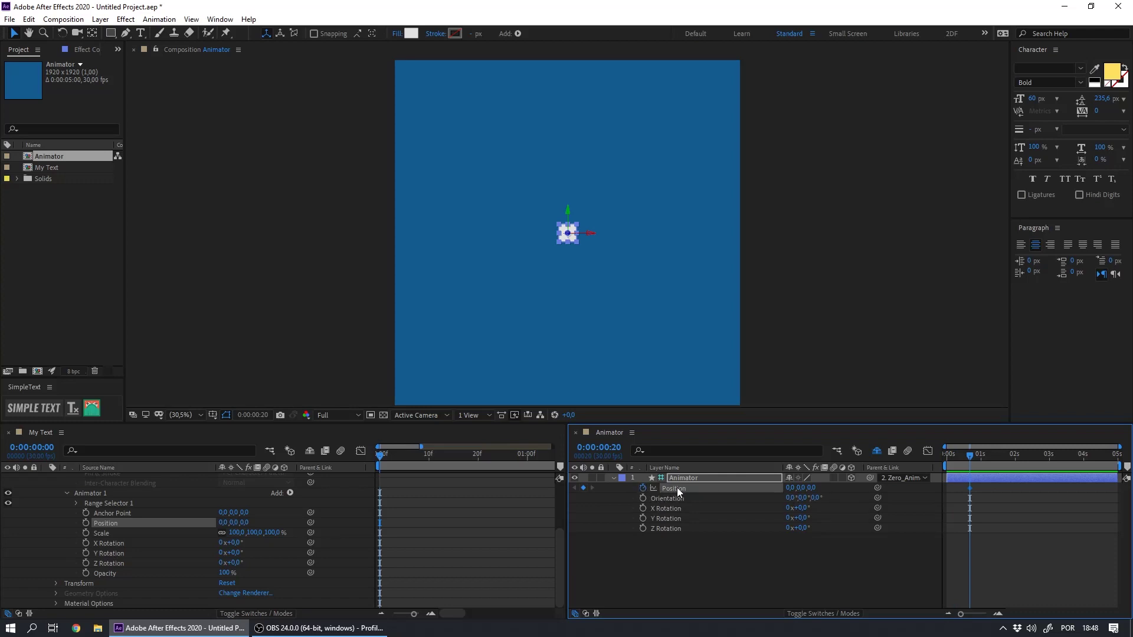
click(642, 529)
At the first frame, move the Animator square to about 915.7, 827.1, 0.0 and bend its motion path into a curve.
key(Home)
click(608, 284)
drag(568, 235, 723, 228)
drag(595, 257, 669, 234)
Set the Animator layer's Z Rotation at the first frame to 90°.
drag(802, 529, 819, 529)
click(803, 529)
text(90)
key(Return)
Apply Easy Ease to the frame 20 Position and Z Rotation keyframes and show their curves in the Graph Editor.
drag(956, 488, 994, 578)
key(F9)
click(927, 451)
key(=)
key(=)
Preview the square's eased animation and return the Animator timeline from the Graph Editor to the keyframe view.
key(space)
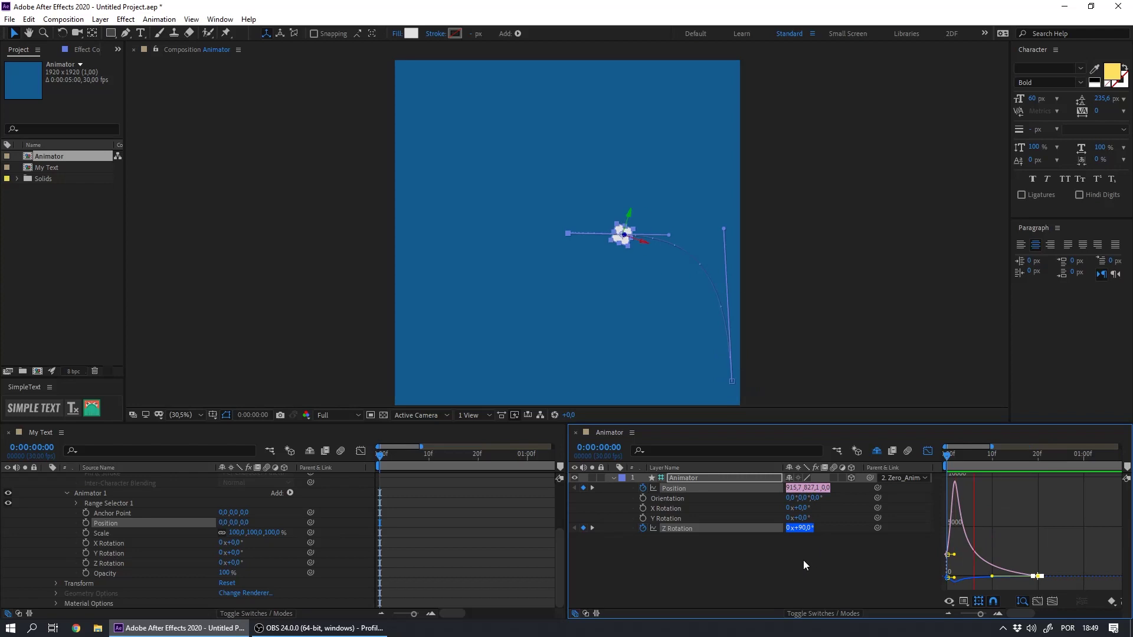
click(805, 561)
key(space)
key(space)
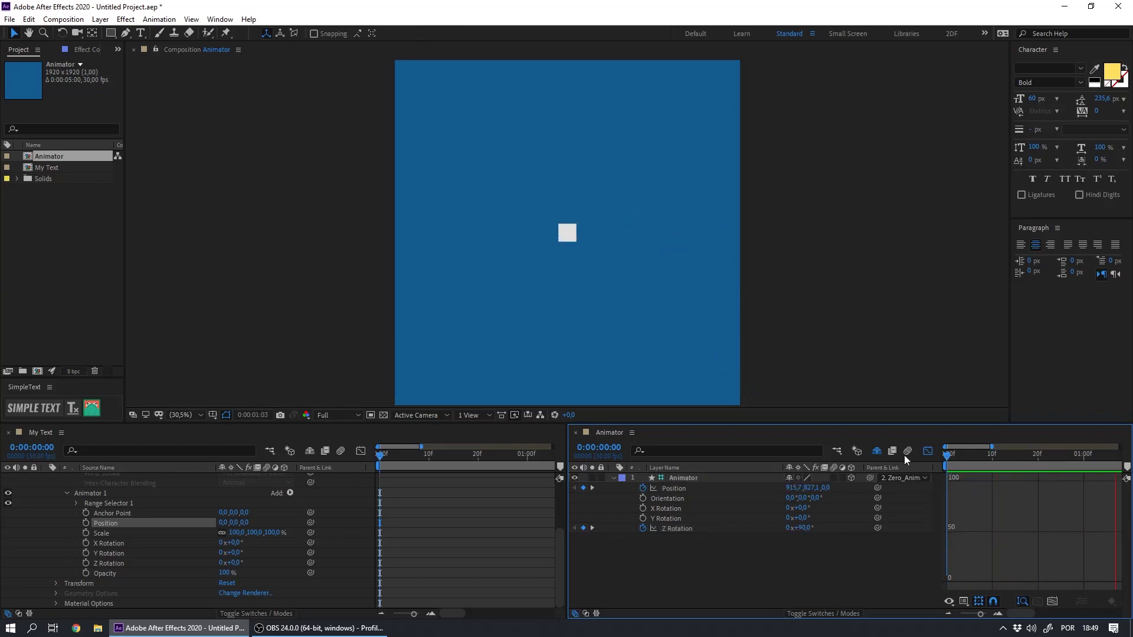
click(928, 451)
key(-)
key(-)
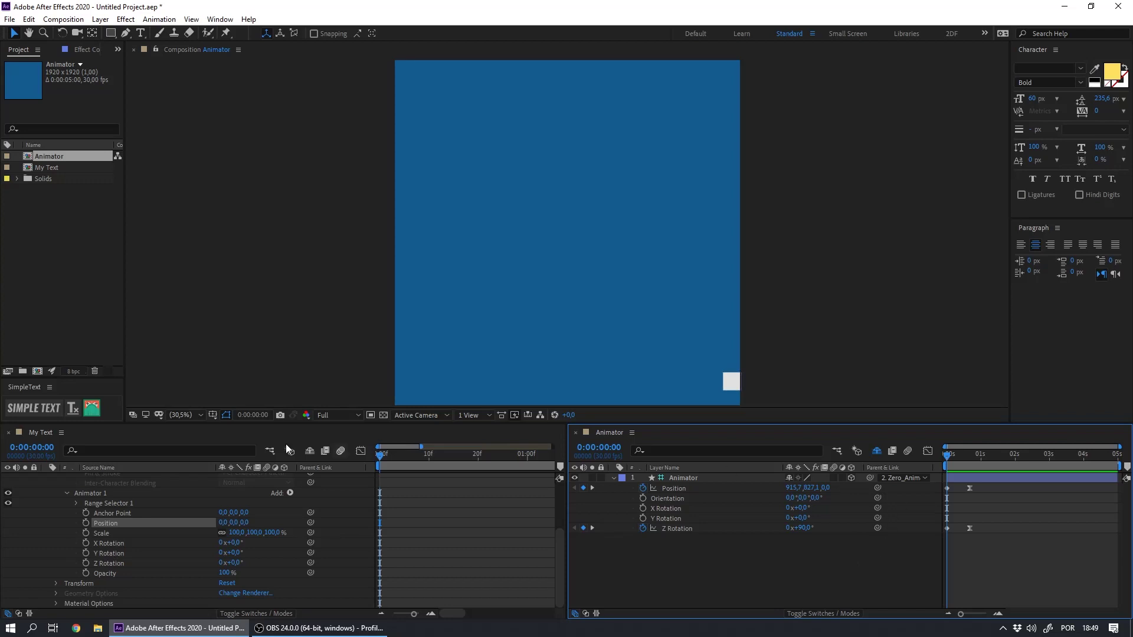
Expand the Advanced options of Range Selector 1 in My Text and base the selector on Characters Excluding Spaces.
click(94, 493)
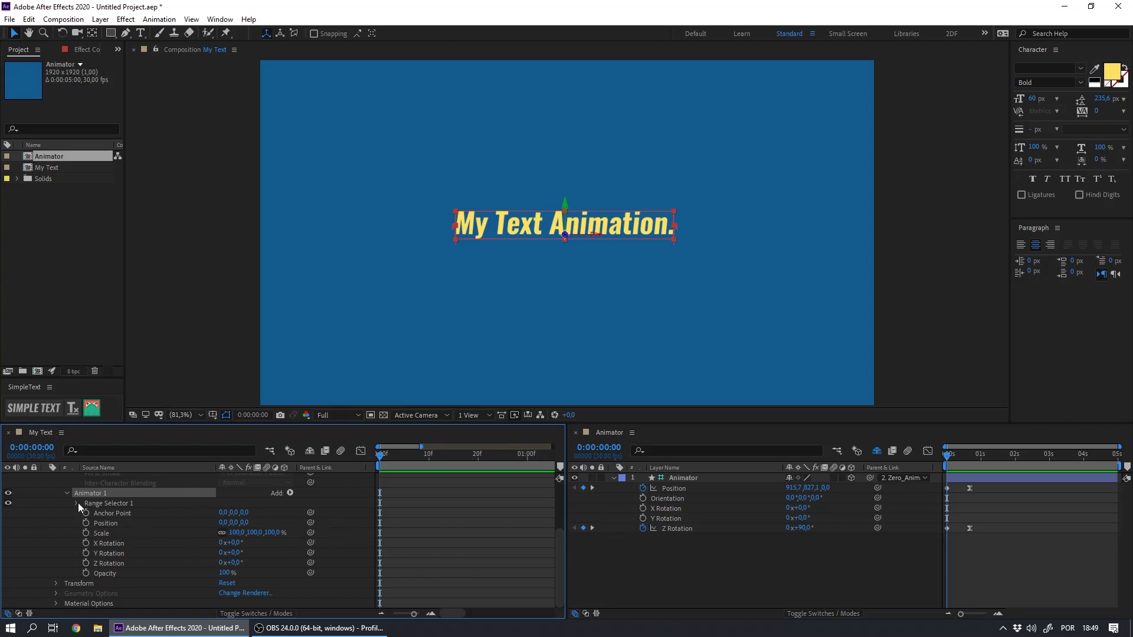
click(101, 503)
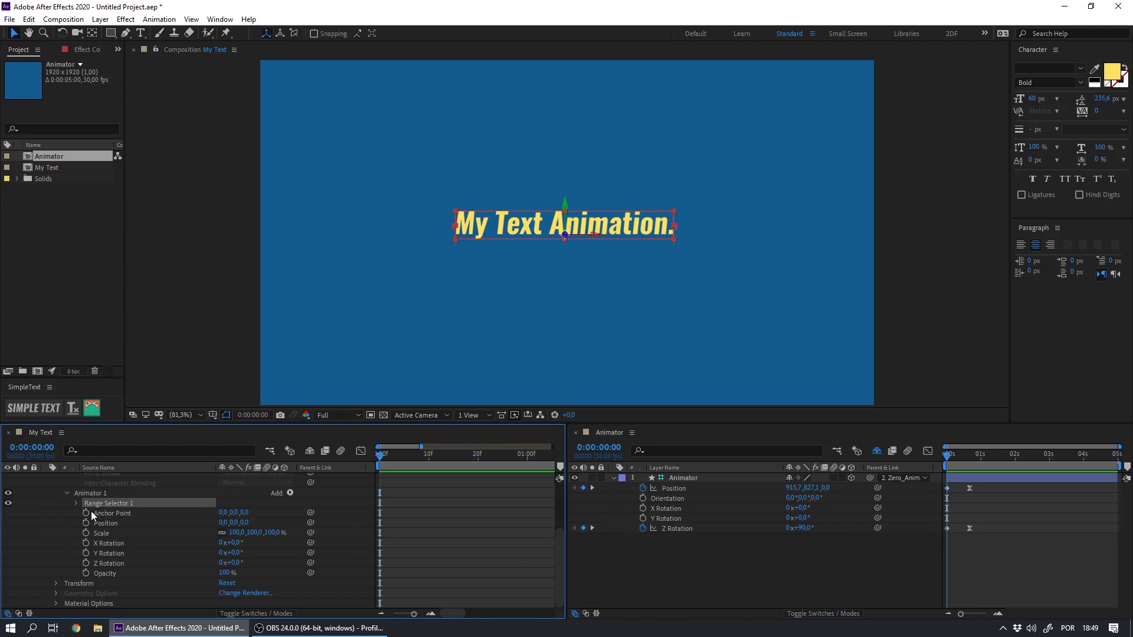
click(75, 503)
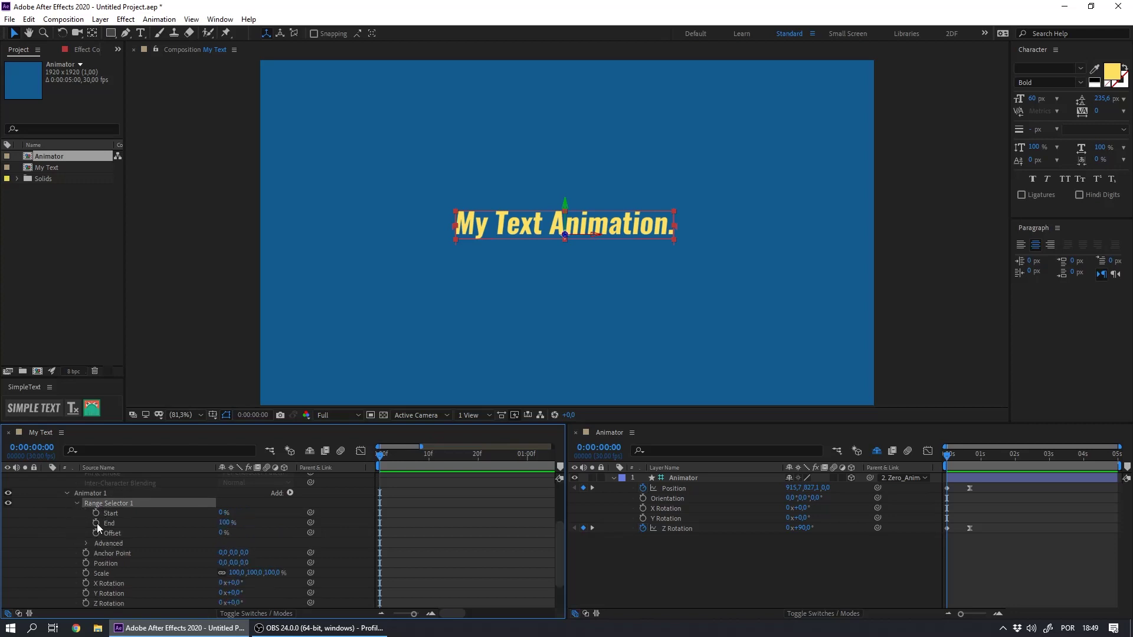
click(86, 543)
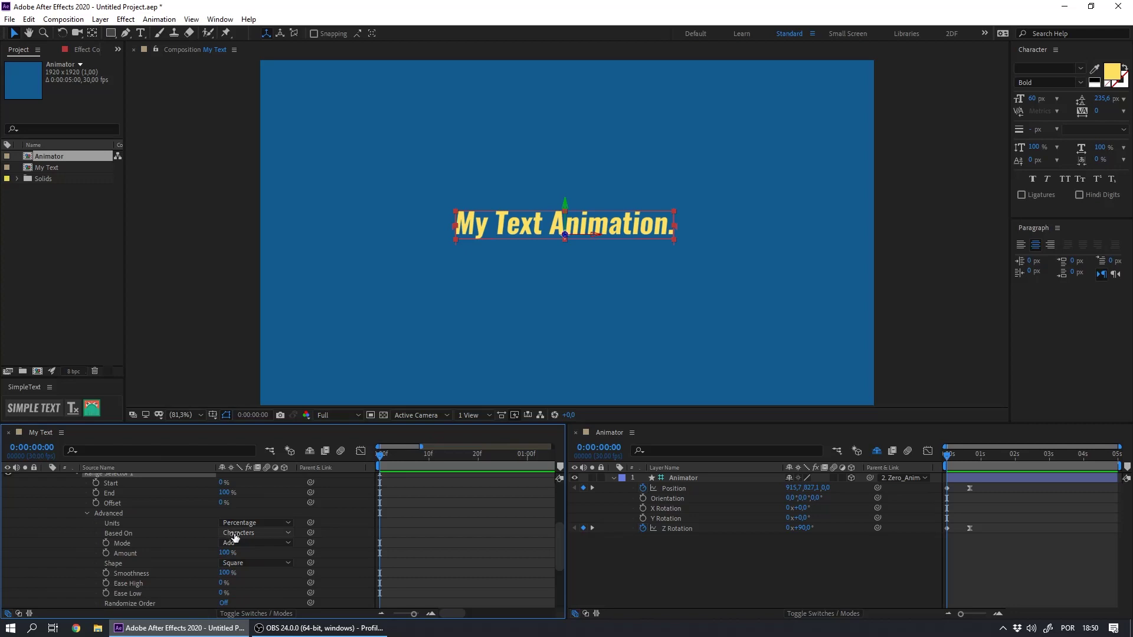
click(110, 533)
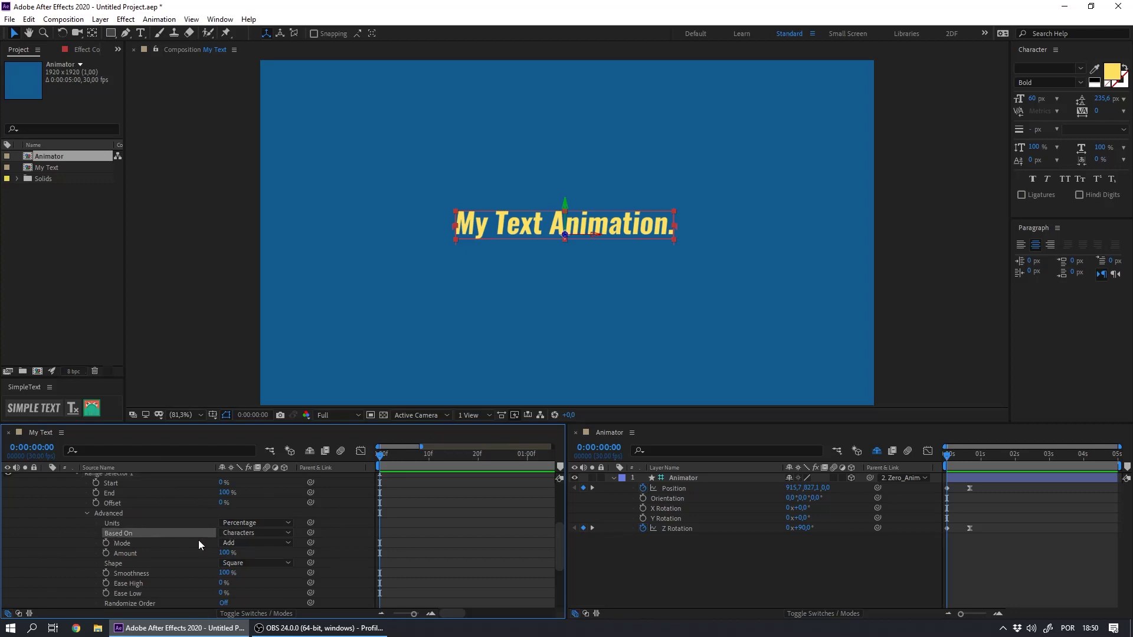
click(235, 534)
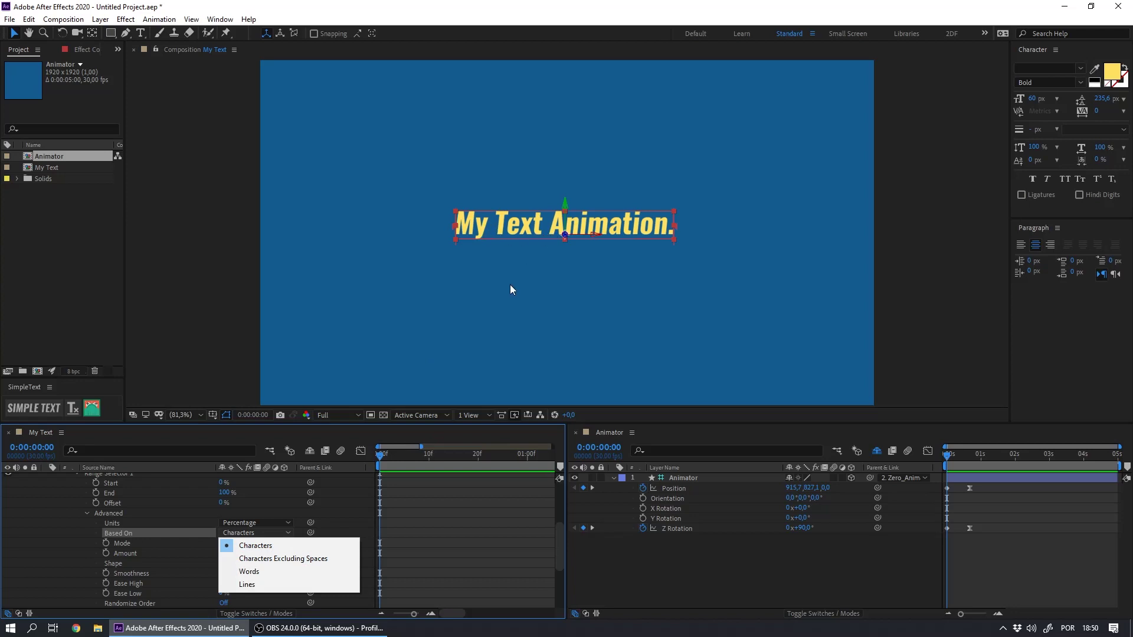
click(264, 559)
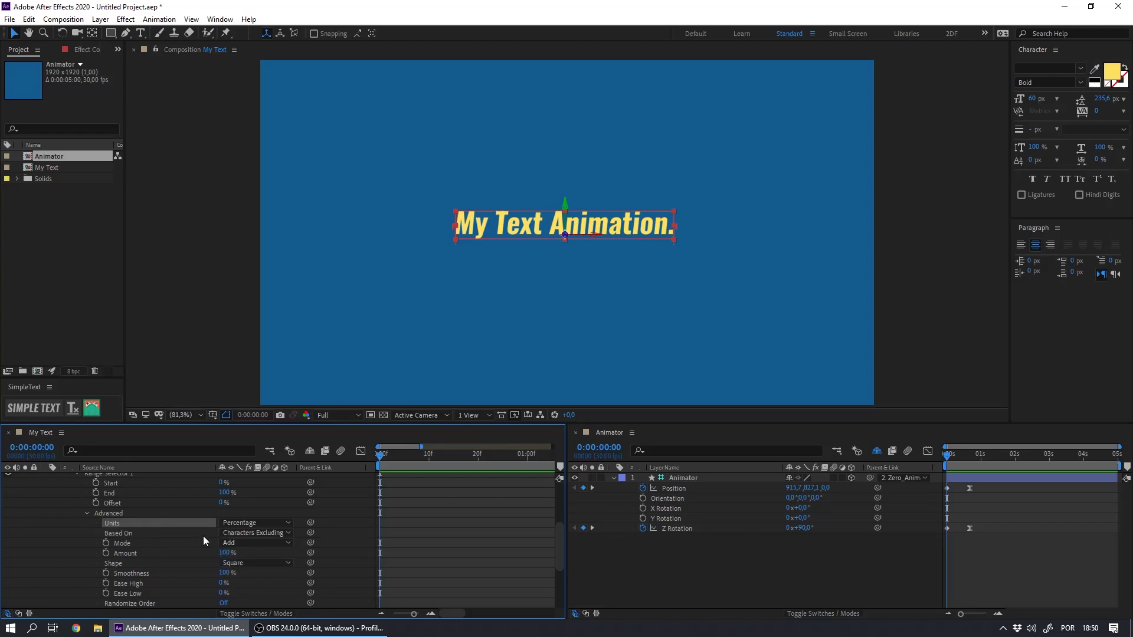
Set the Units of Range Selector 1 to Index.
click(119, 533)
click(110, 524)
scroll(231, 524, up, 1)
drag(223, 519, 247, 530)
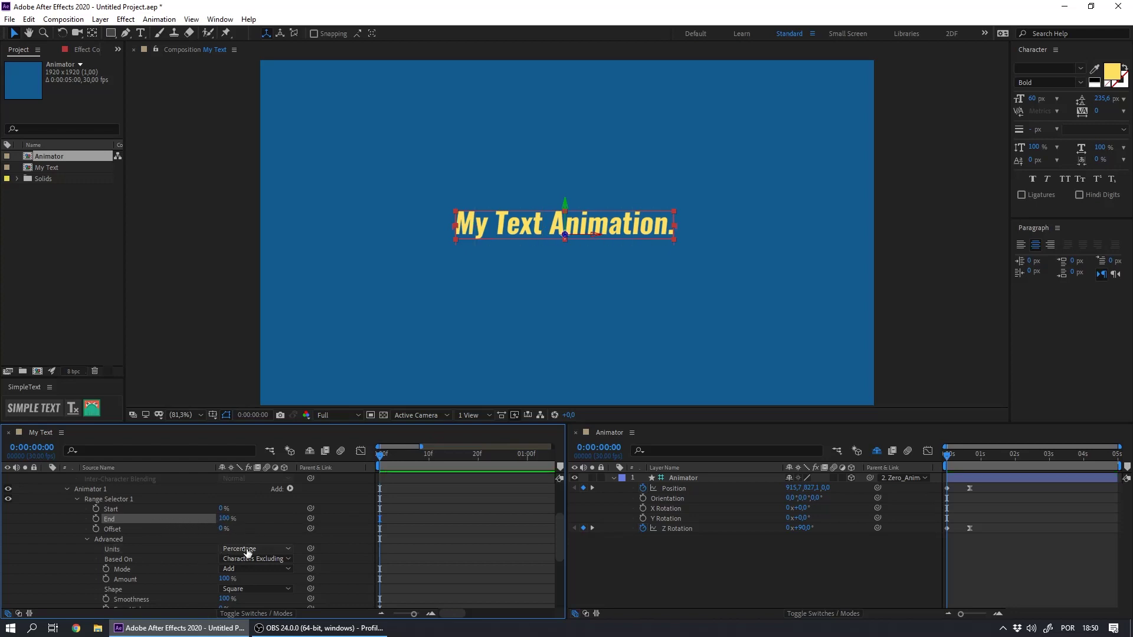
click(245, 550)
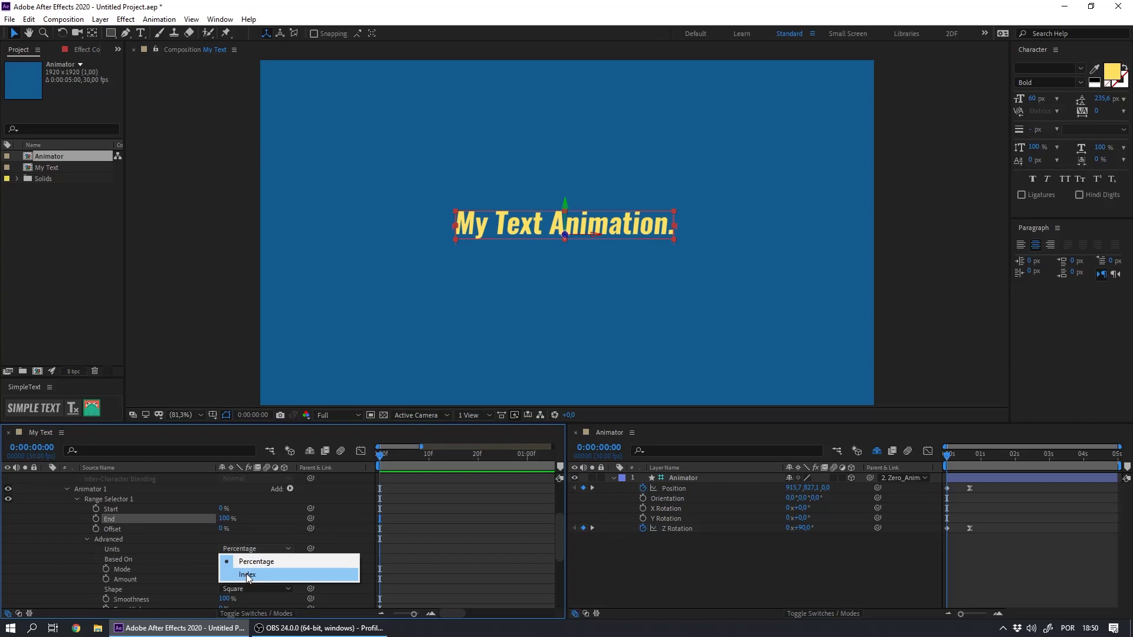
click(247, 574)
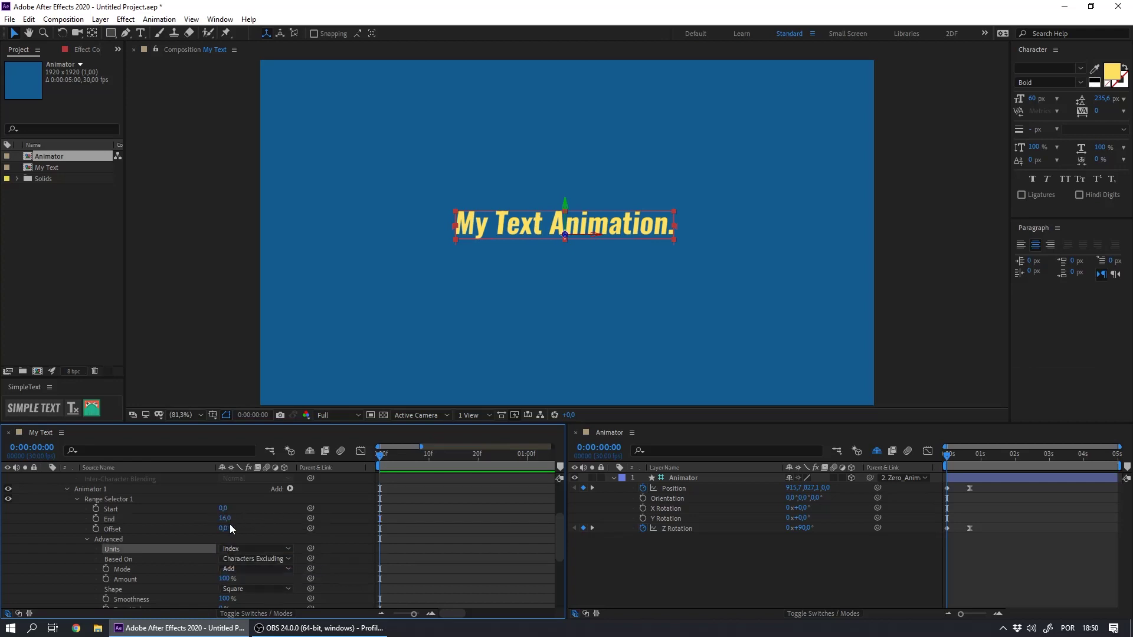
Set the End of Range Selector 1 in the My Text composition to 1.
click(150, 520)
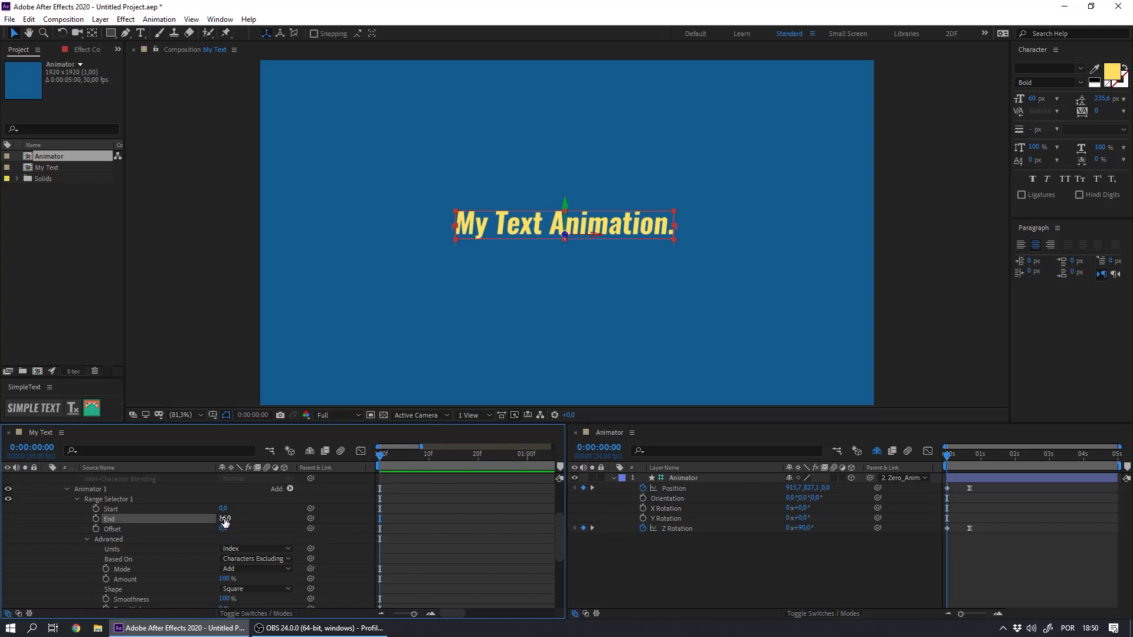
click(225, 518)
text(1)
key(Return)
Try an Offset of 3 on Range Selector 1, step it upward through the following characters, and reset it to 0.
click(224, 529)
text(3)
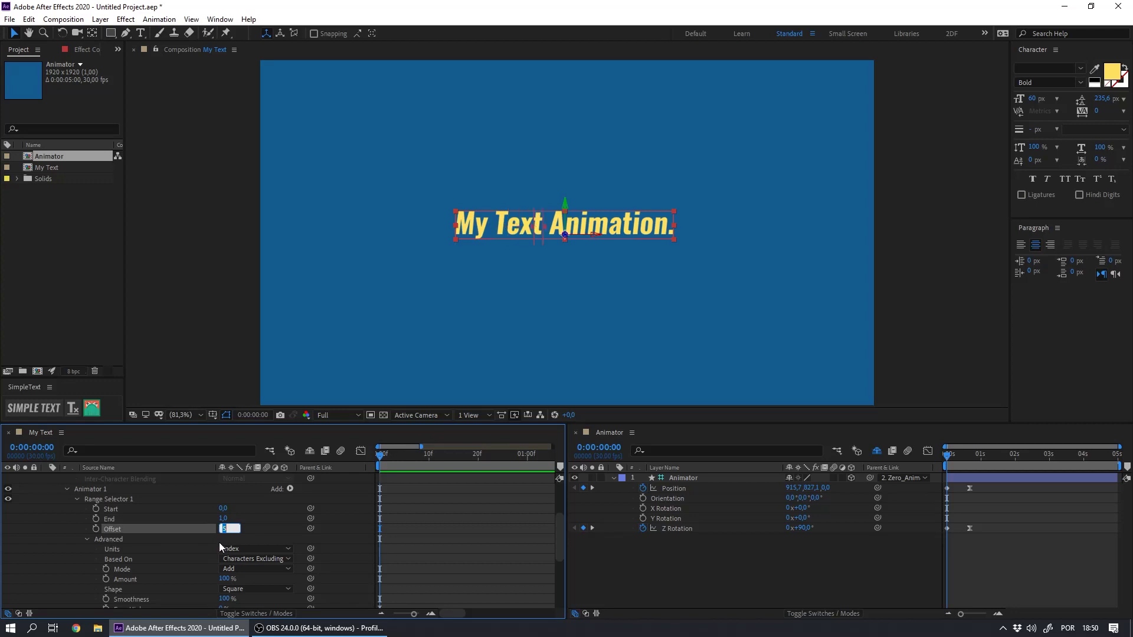
key(Up)
key(Up)
key(Up)
key(Up)
key(Up)
click(225, 529)
text(0)
click(193, 511)
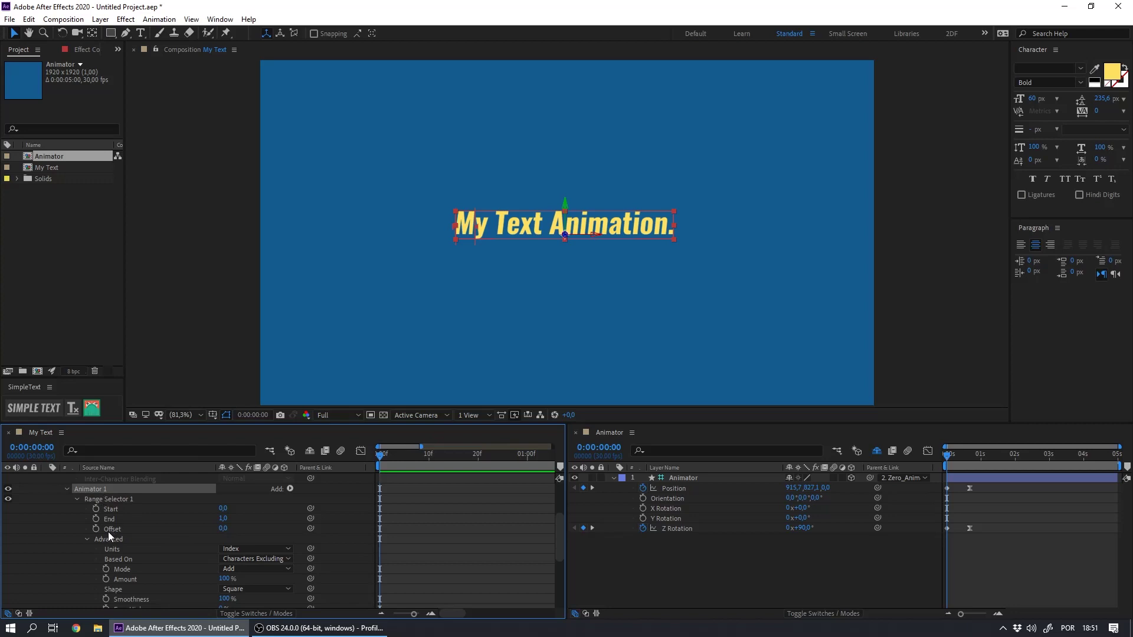
Test Offset values of 5 and 7 on Range Selector 1 and return the Offset to 0.
click(223, 529)
text(5,)
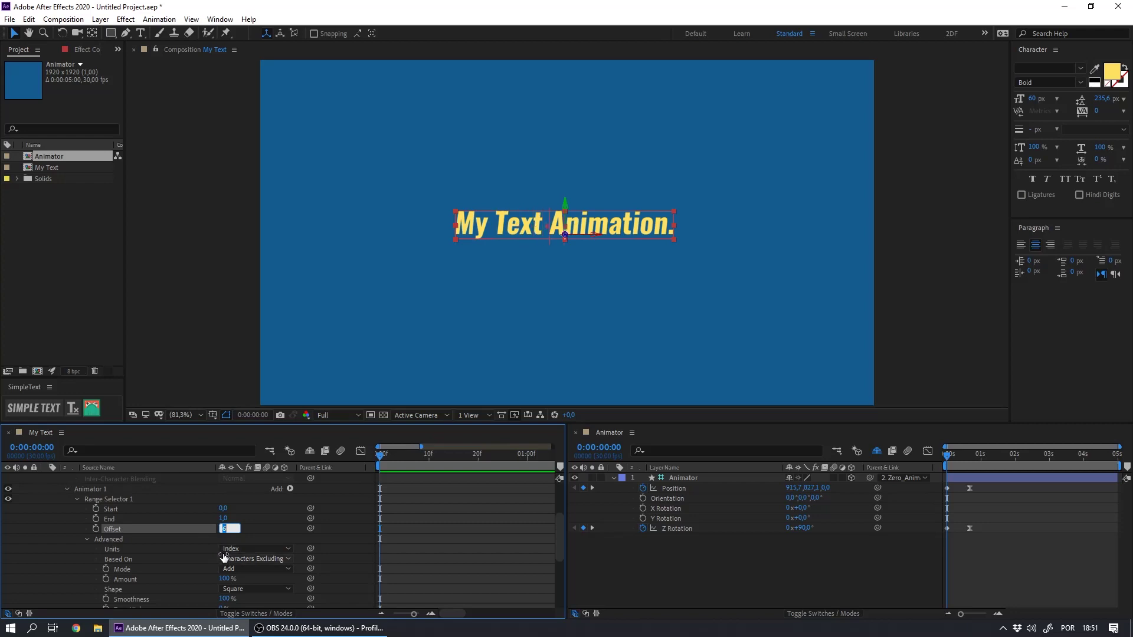
text(7)
key(Return)
click(222, 530)
text(0)
key(Return)
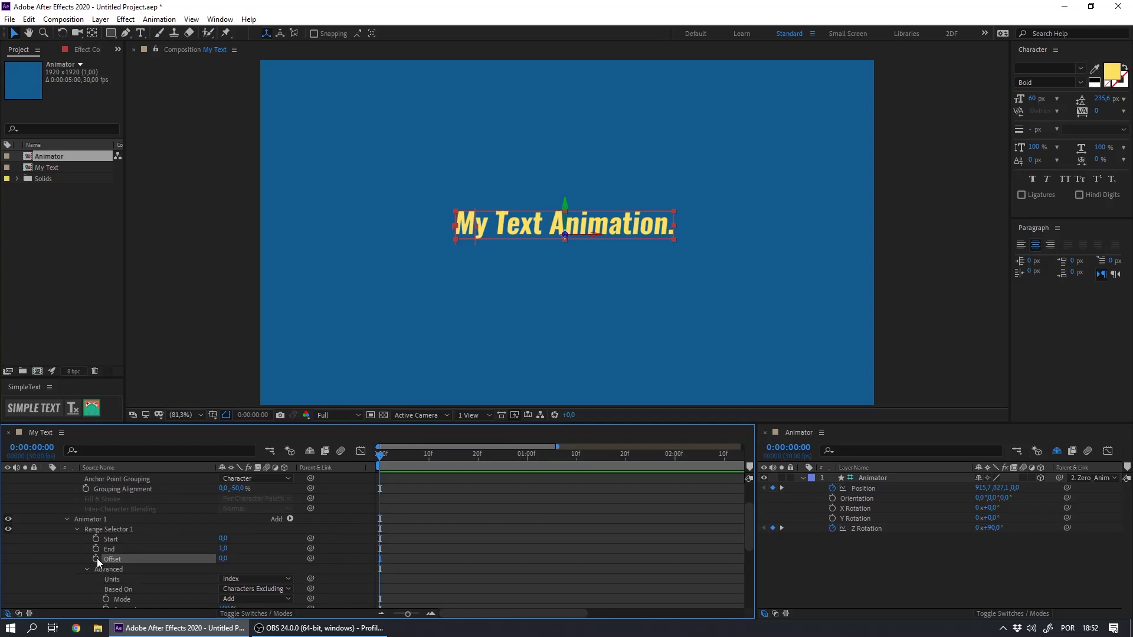
Add the expression thisProperty.propertyGroup(3).propertyIndex-1; to the Offset of Range Selector 1.
alt+click(96, 559)
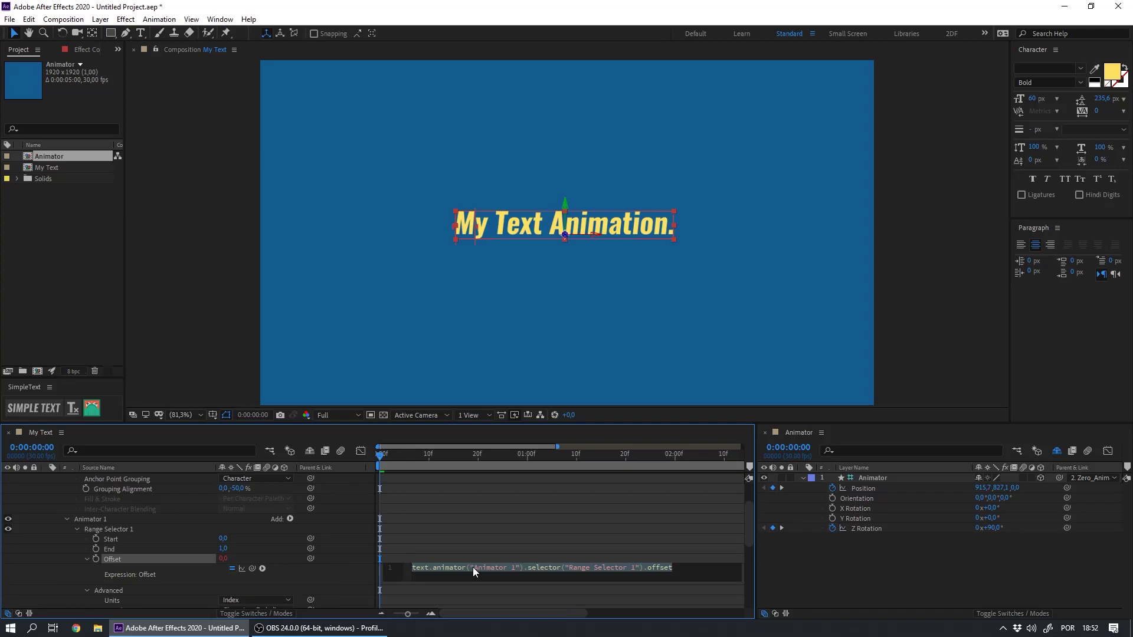
text(thisPro)
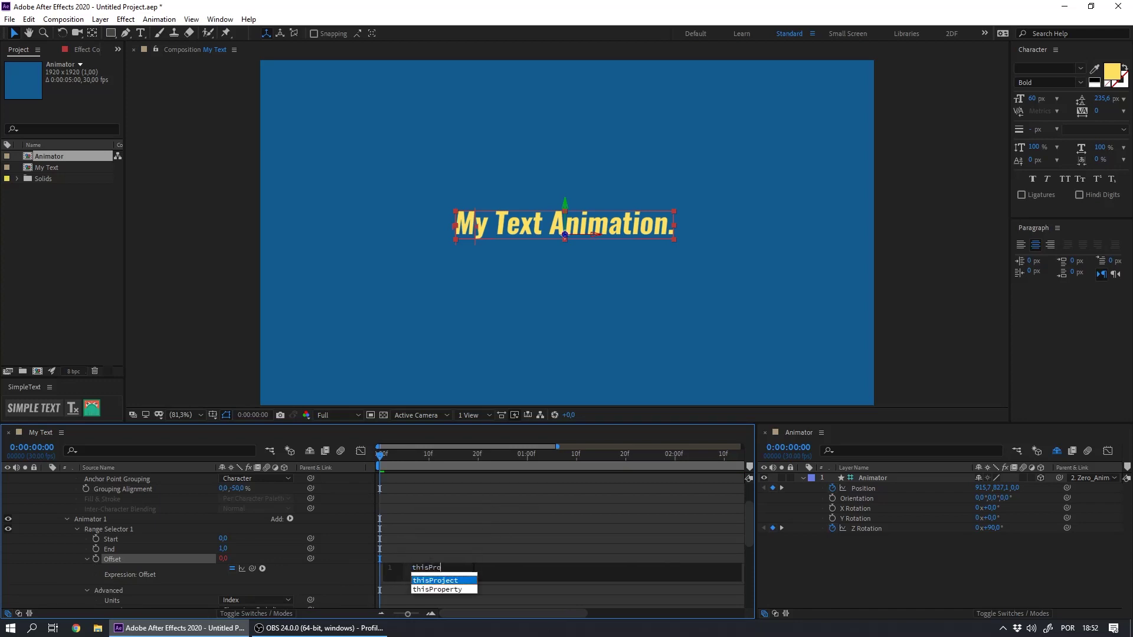
key(Down)
key(Return)
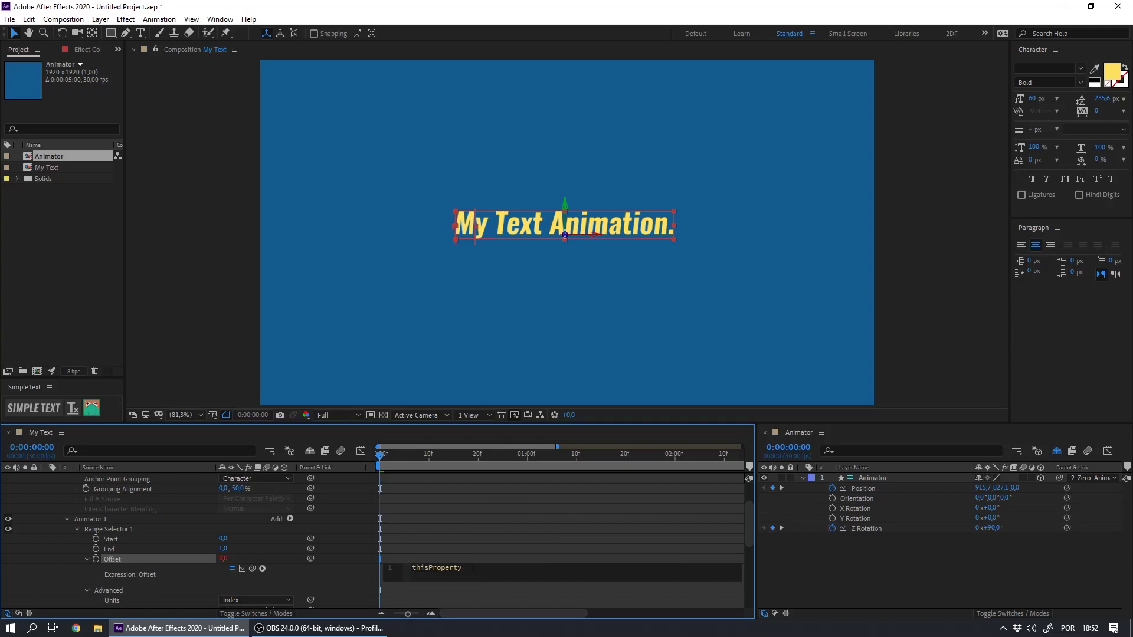
text(.prop)
key(Down)
key(Return)
text(.proper)
key(Down)
key(Return)
text(-1)
key(KP_Enter)
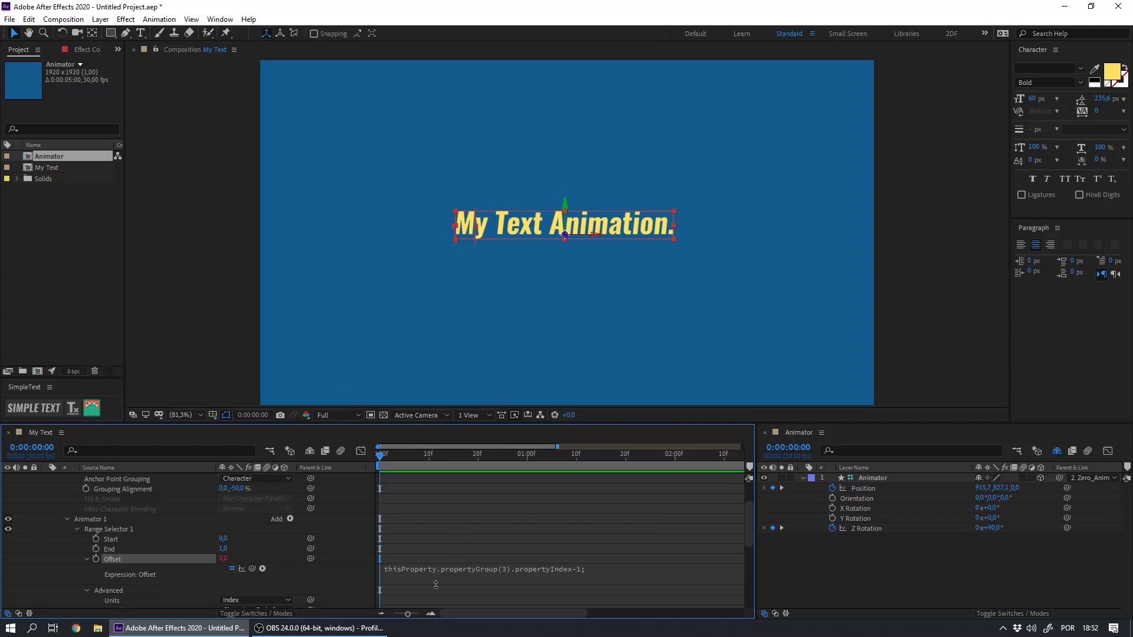
Review the parts of the Offset expression against the property structure of Animator 1.
click(406, 581)
click(436, 581)
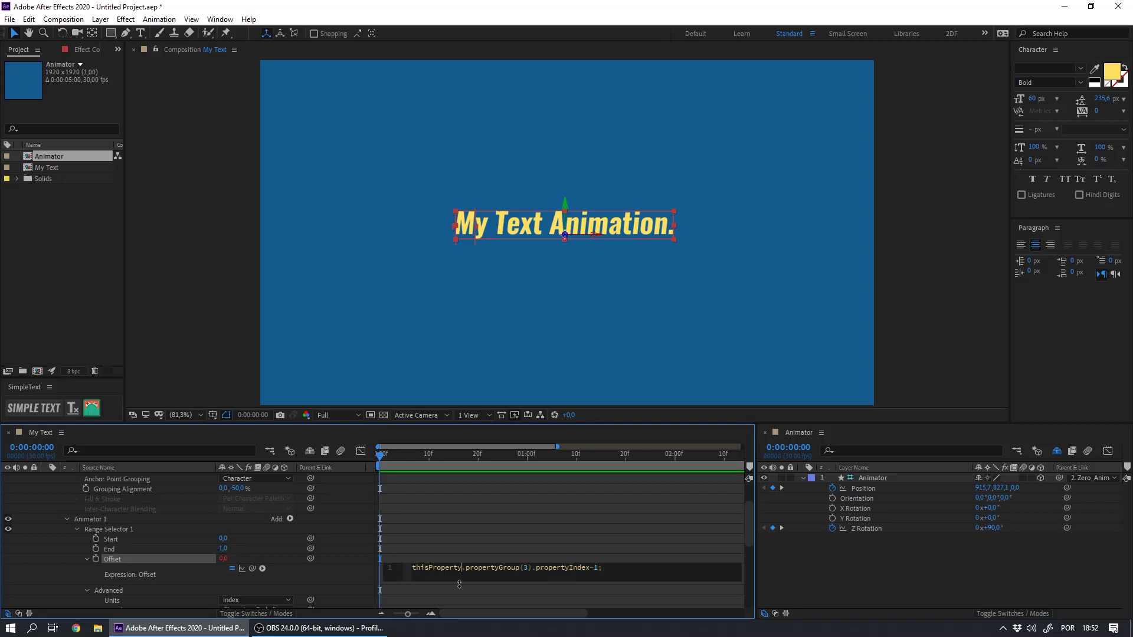
double_click(461, 567)
click(467, 574)
click(529, 570)
click(93, 519)
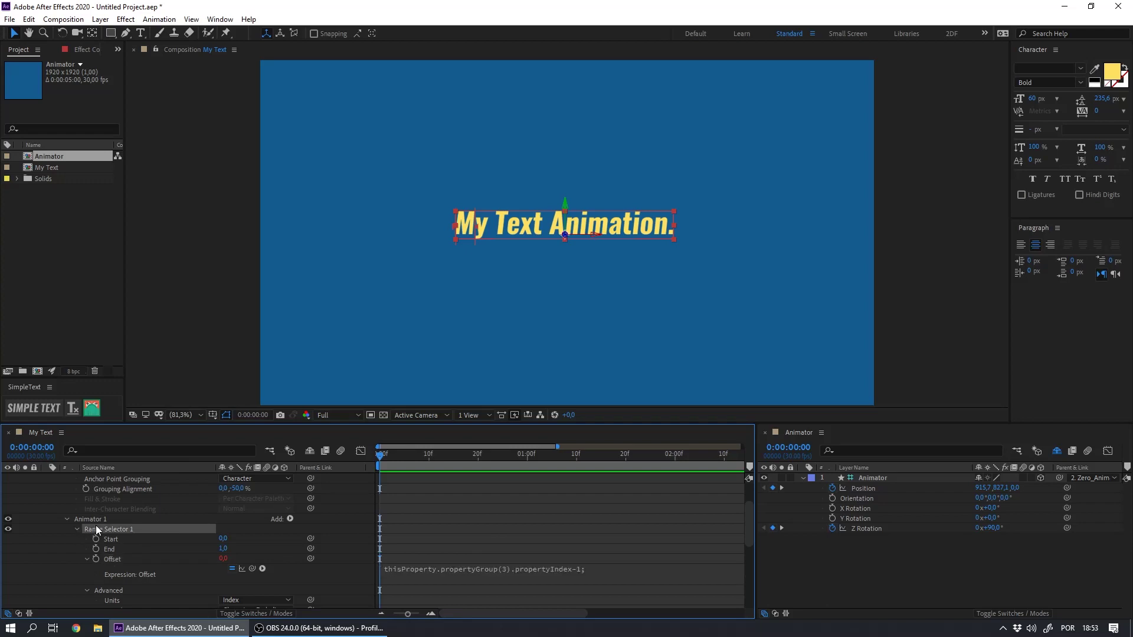
scroll(94, 517, up, 1)
scroll(99, 531, down, 2)
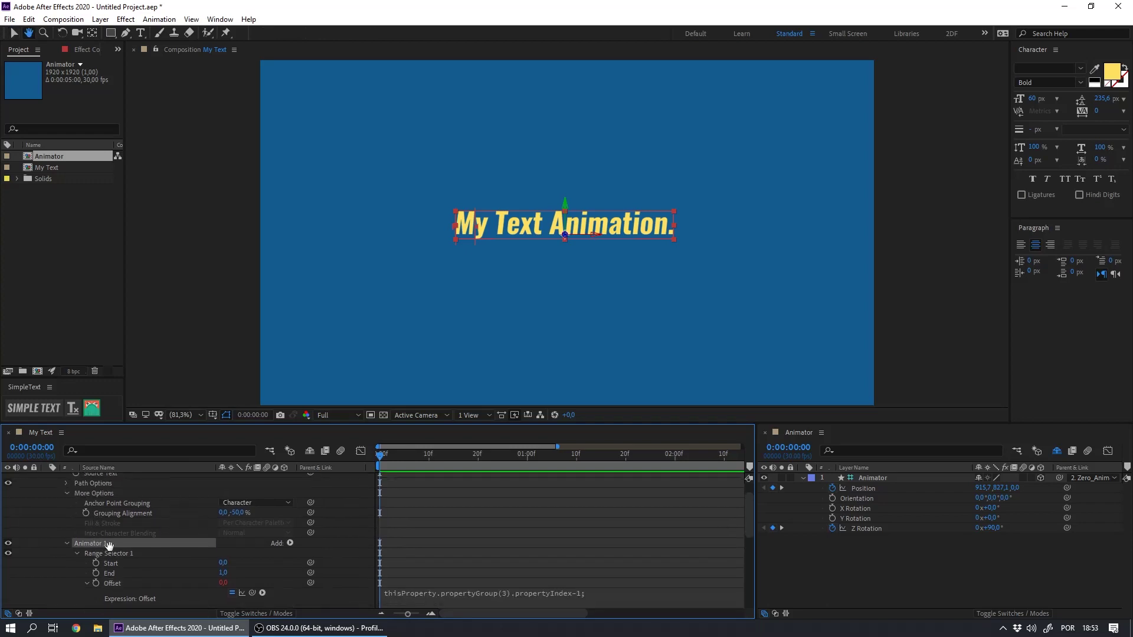
scroll(101, 562, down, 2)
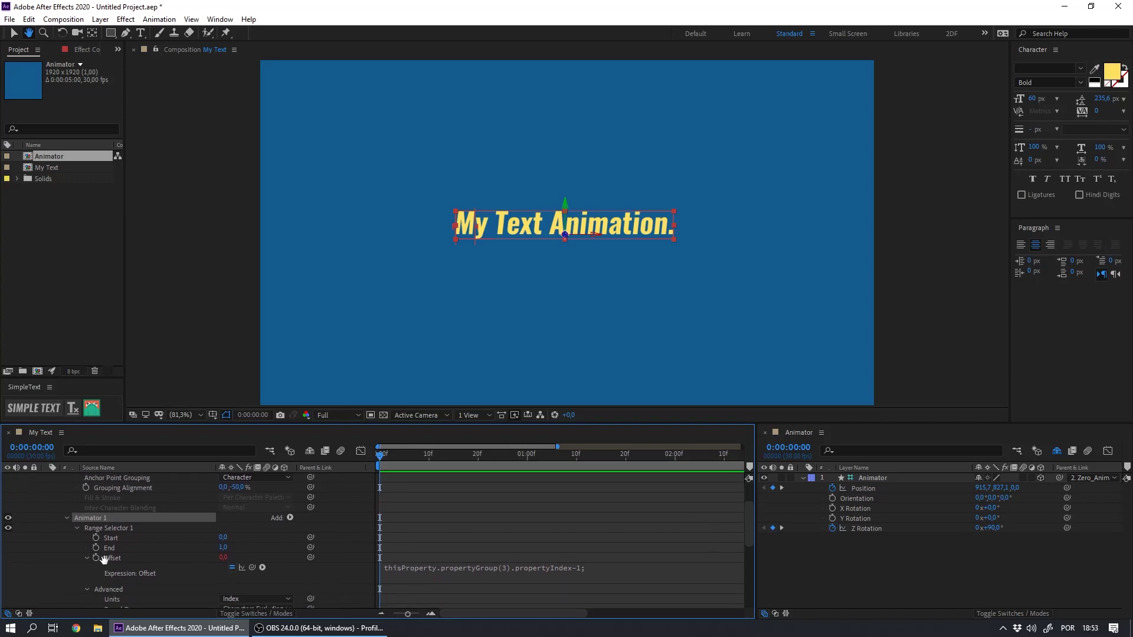
Trace the property hierarchy from Offset through Range Selector 1 to Animator 1 to check the propertyGroup(3) reference.
click(479, 561)
click(523, 560)
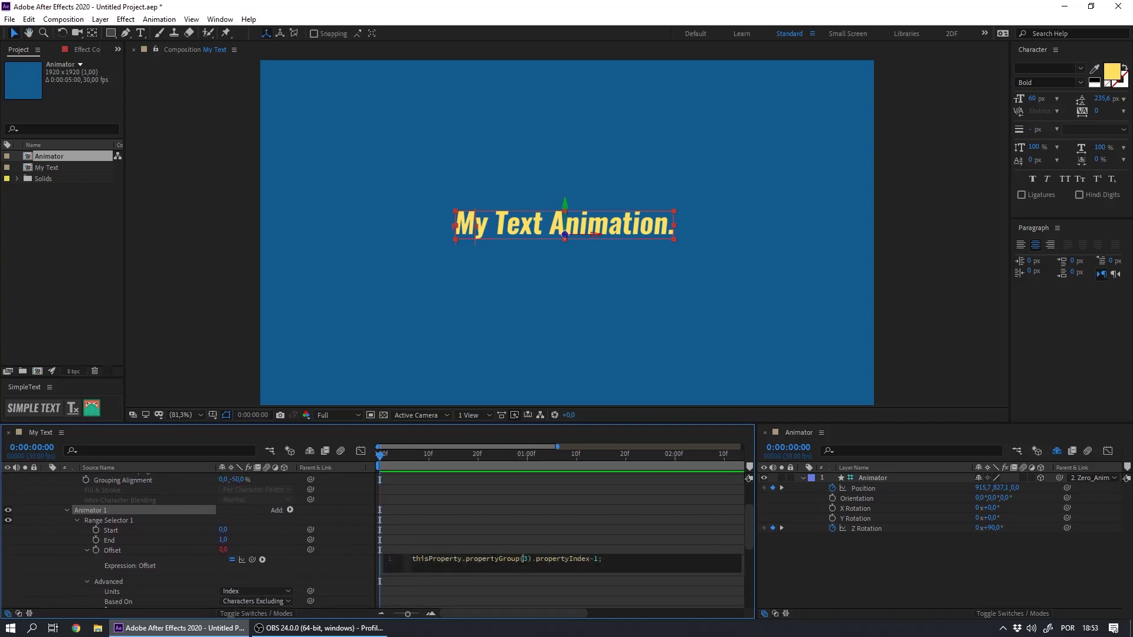
click(112, 551)
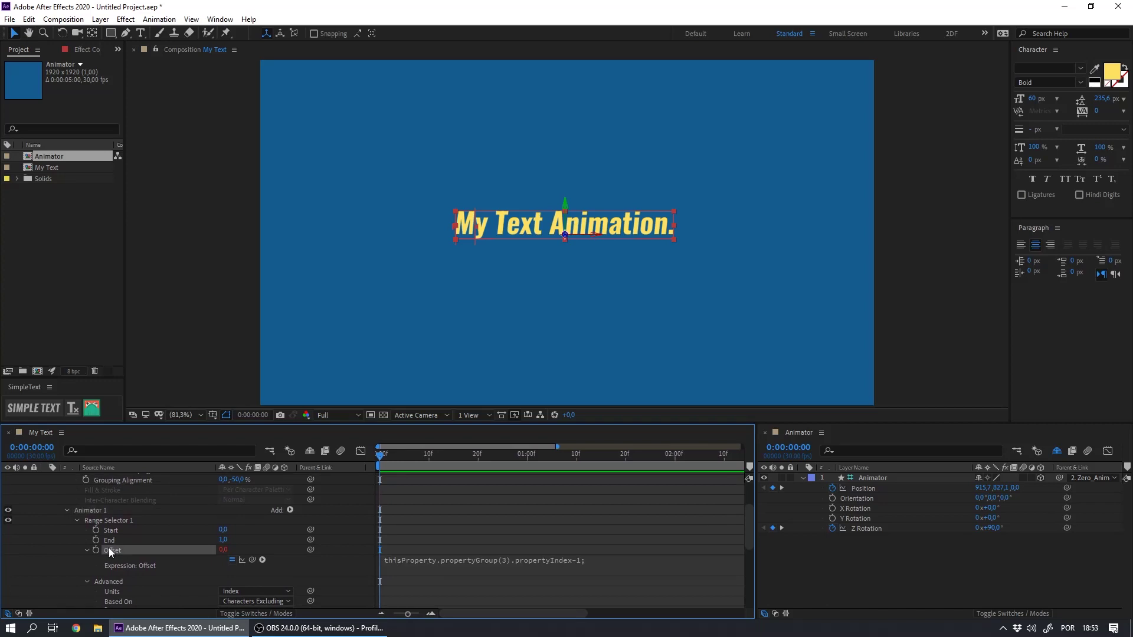
click(105, 520)
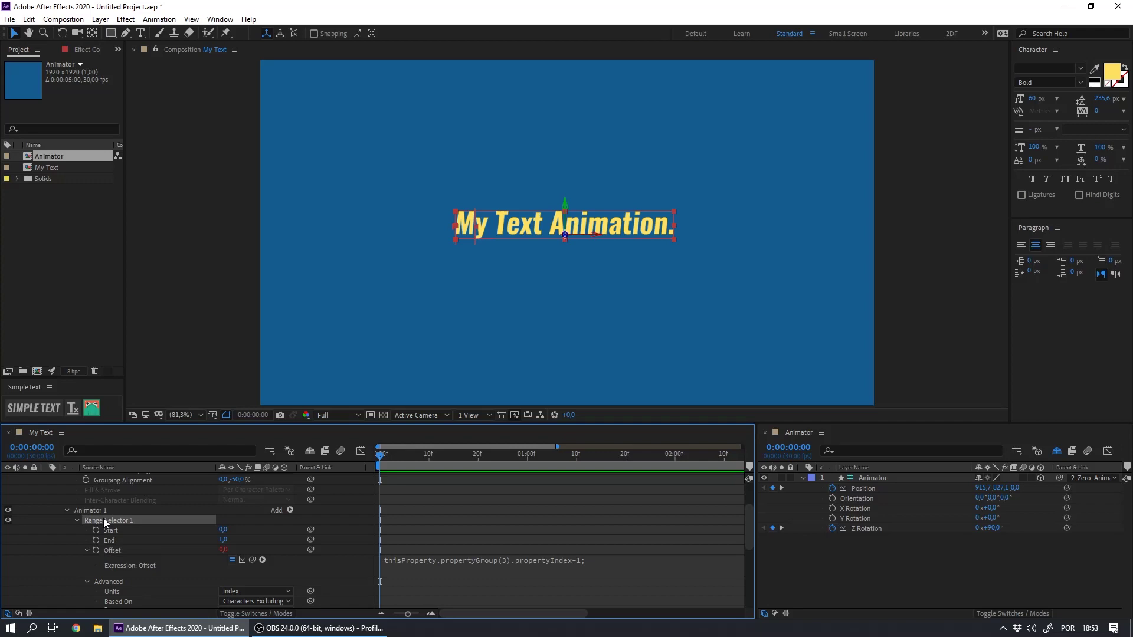
click(91, 510)
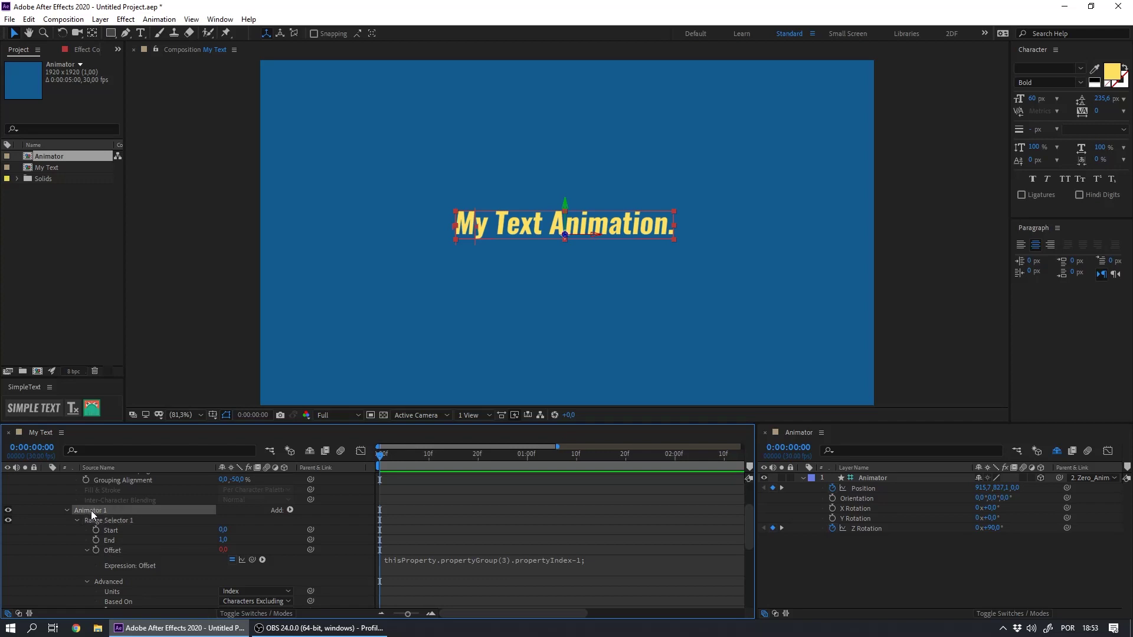
click(515, 563)
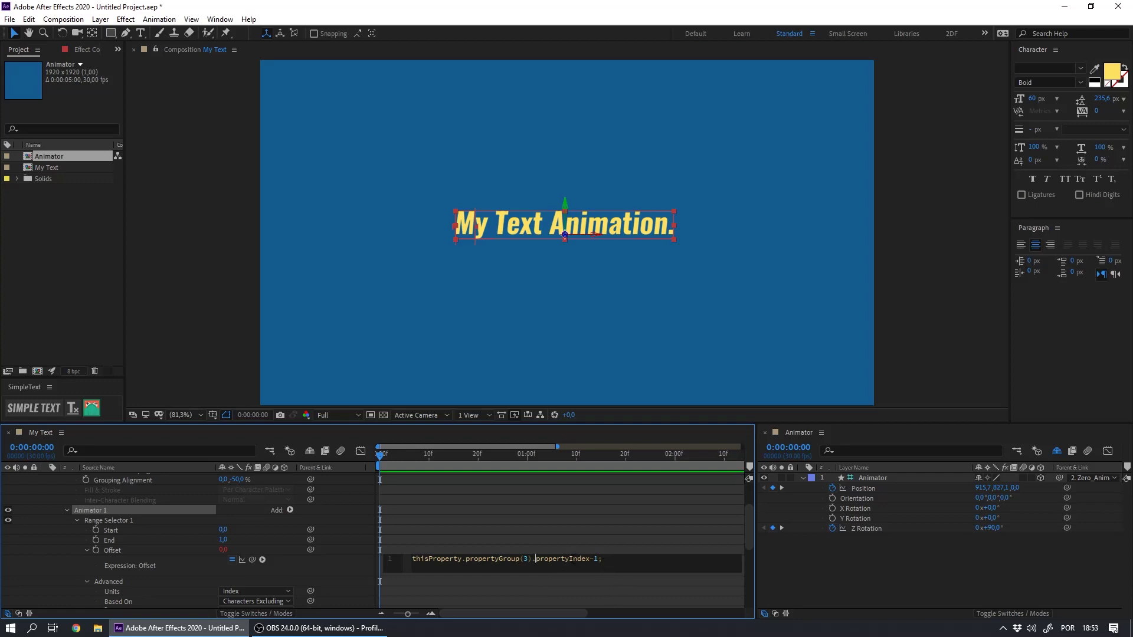
drag(749, 534, 759, 489)
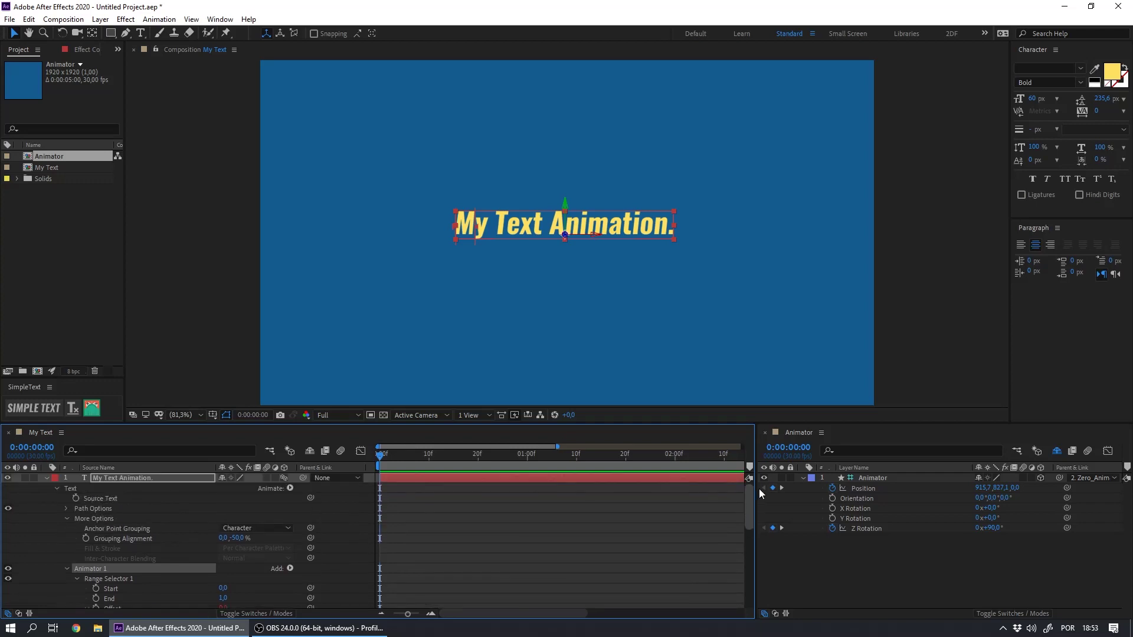
Collapse the My Text Animation. layer and duplicate it five times to illustrate how indexes are numbered.
click(96, 527)
click(105, 476)
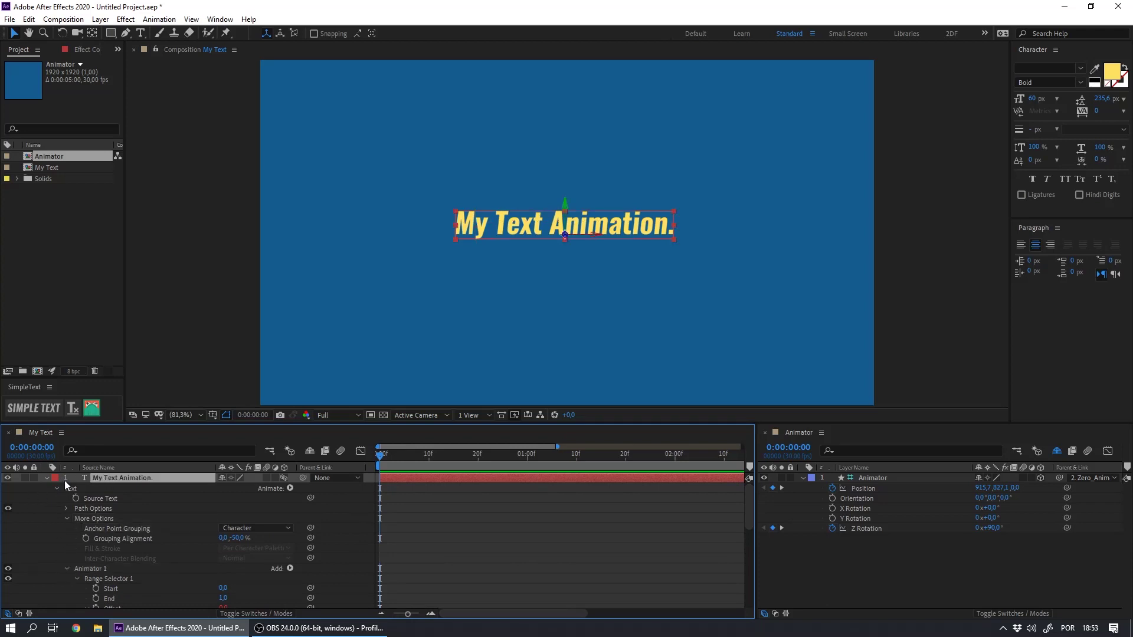
click(46, 478)
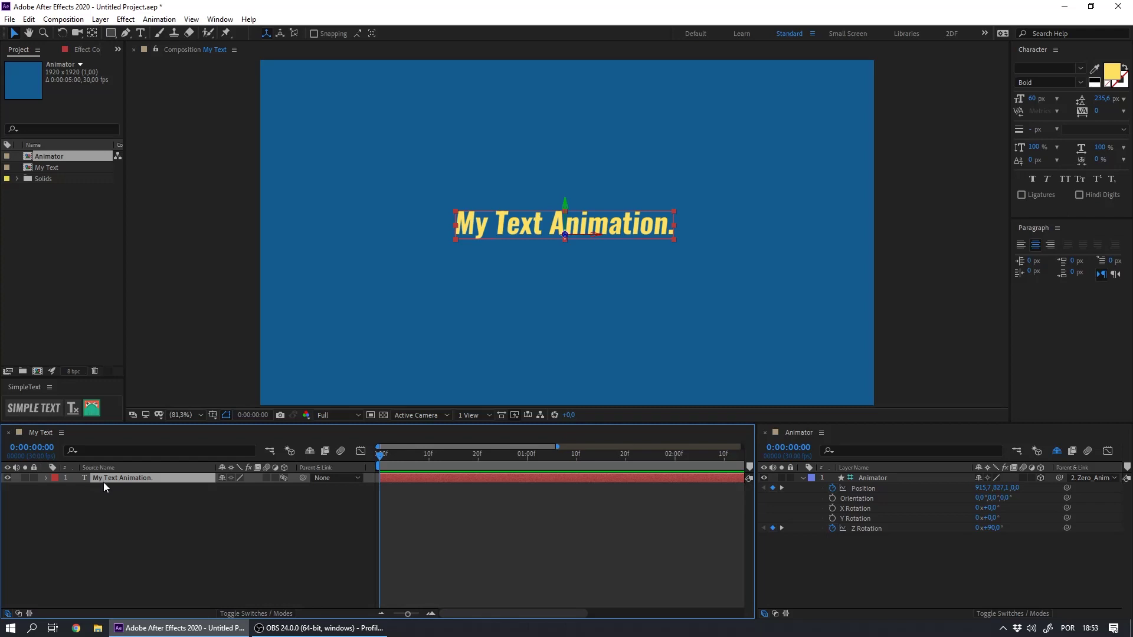
key(ctrl+d)
key(ctrl+d)
key(ctrl+d)
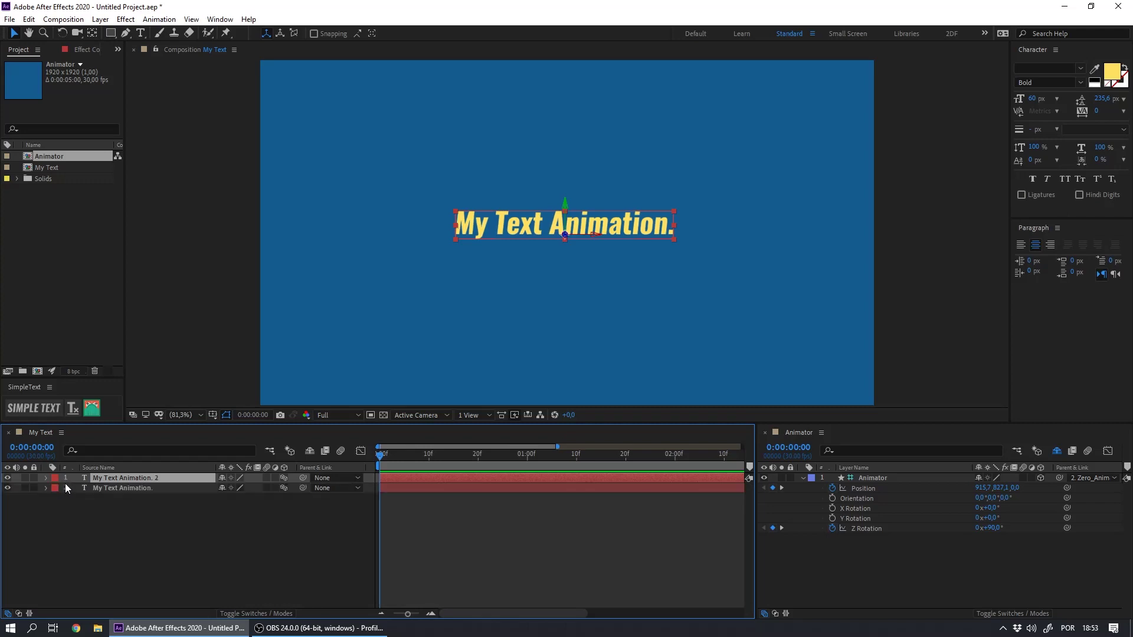
key(ctrl+d)
key(ctrl+d)
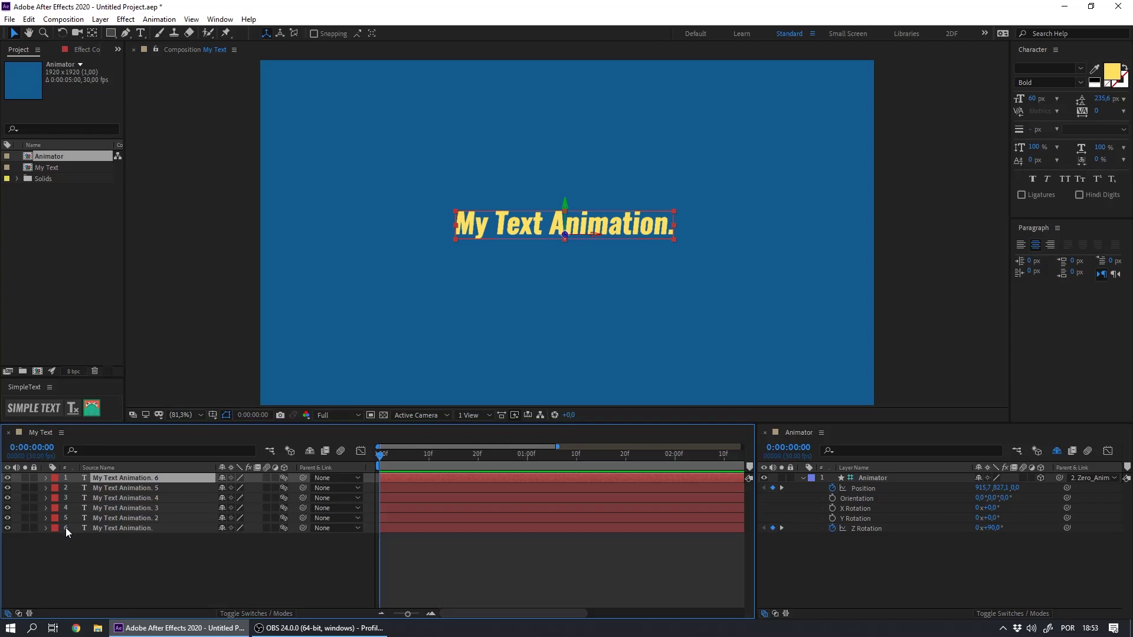
Delete the five duplicated text layers, keeping only the original My Text Animation. layer.
click(113, 527)
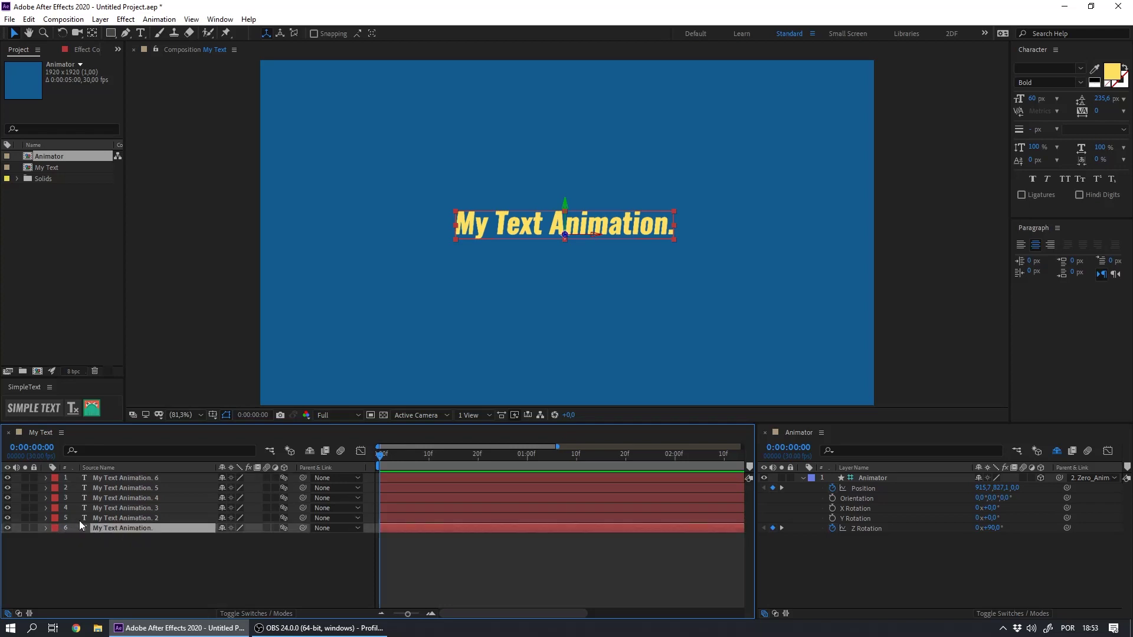
click(118, 479)
shift+click(115, 518)
key(Delete)
Expand the My Text Animation. layer's properties and duplicate Animator 1 twice.
click(45, 479)
scroll(177, 531, down, 3)
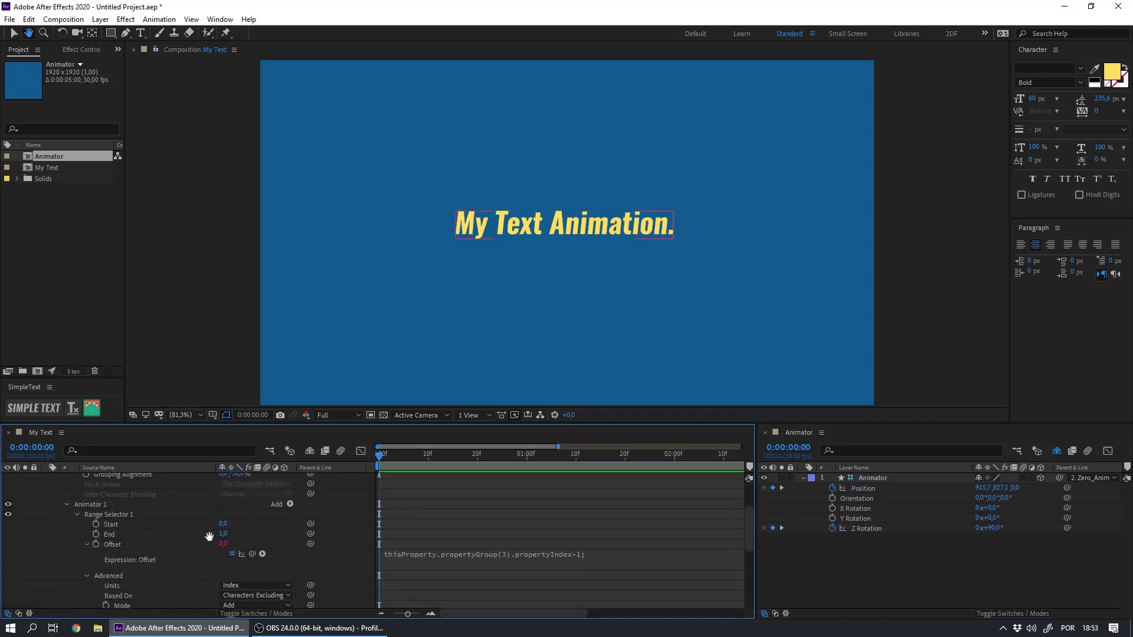
click(90, 505)
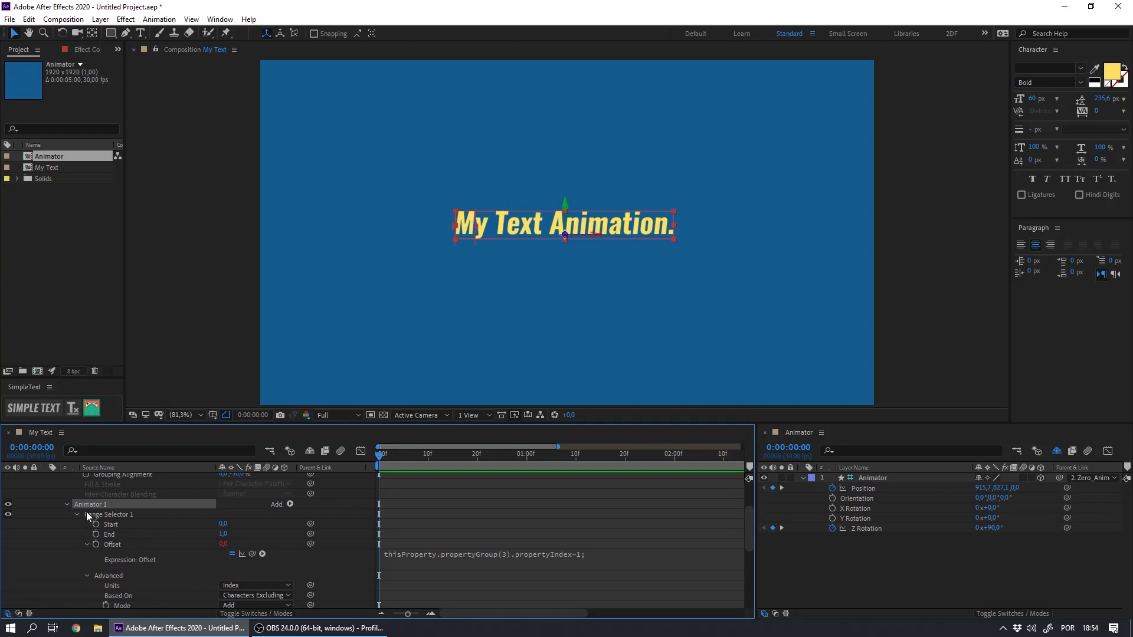
key(ctrl+d)
click(90, 505)
key(ctrl+d)
Examine the Offset value in Animator 3's range selector and compare it with Animator 1's Offset expression.
scroll(97, 526, down, 9)
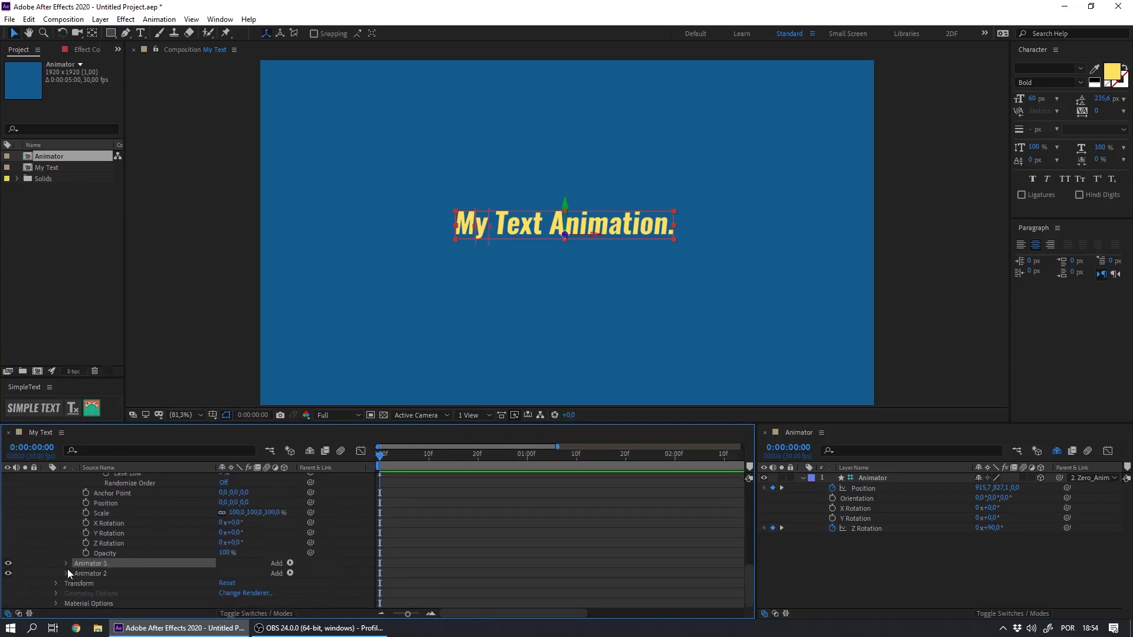
click(66, 564)
scroll(64, 568, down, 1)
click(76, 534)
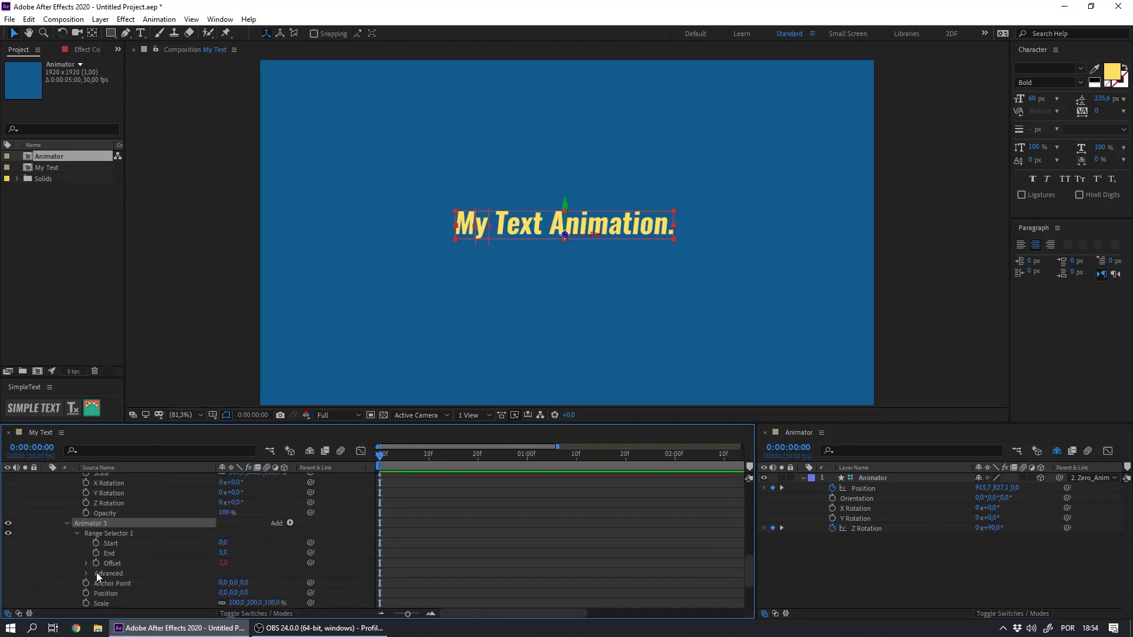
click(113, 563)
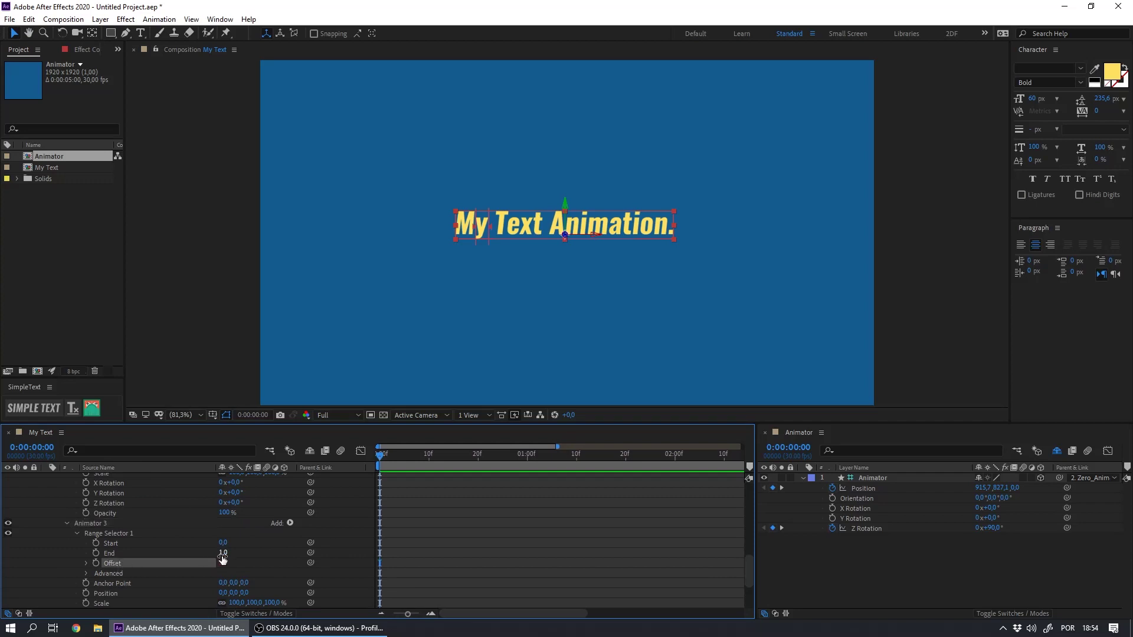
click(91, 524)
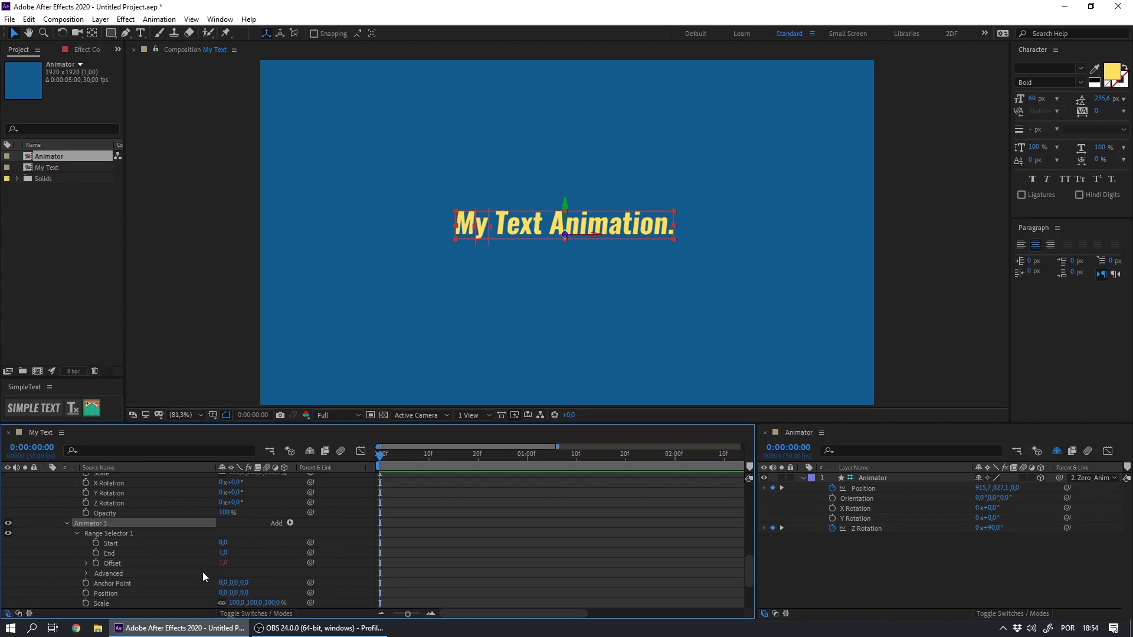
scroll(133, 526, up, 8)
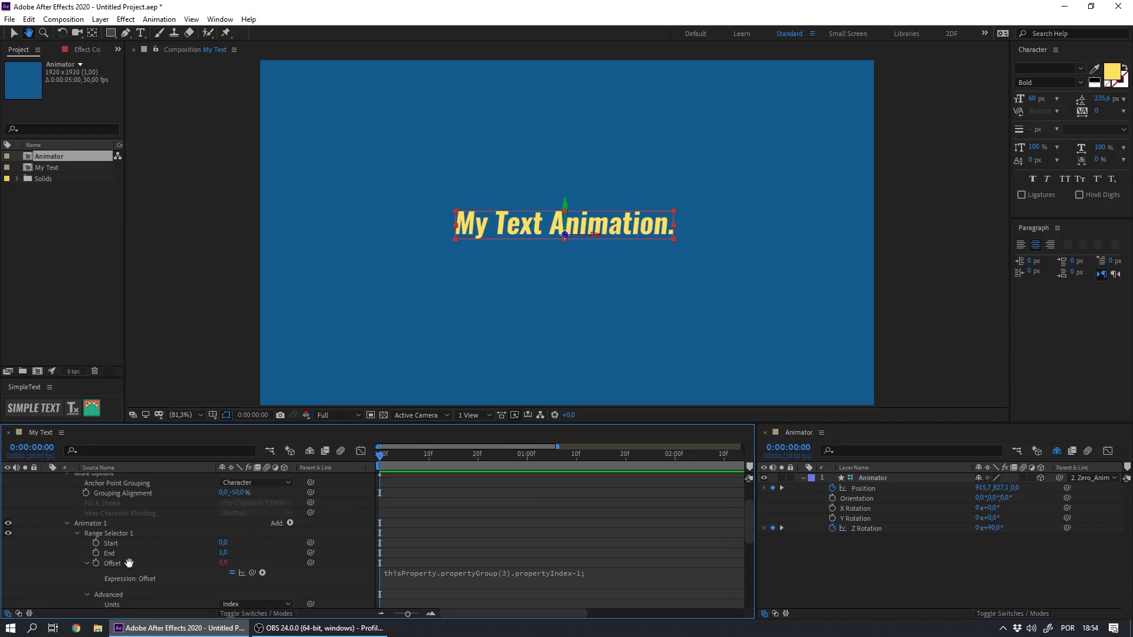
scroll(96, 528, down, 2)
key(v)
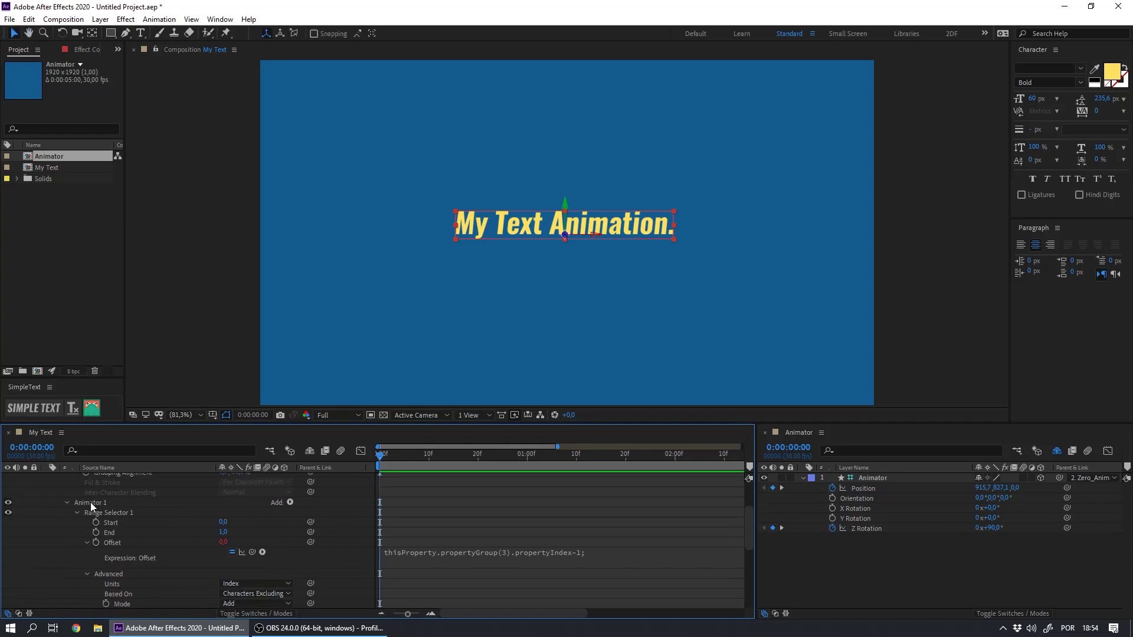
Collapse Animator 1 and delete the trial animator duplicates.
click(66, 504)
click(97, 572)
key(Delete)
Duplicate Animator 1 several times to create a series of consecutively numbered text animators.
click(96, 568)
key(ctrl+d)
key(ctrl+d)
key(ctrl+d)
key(ctrl+d)
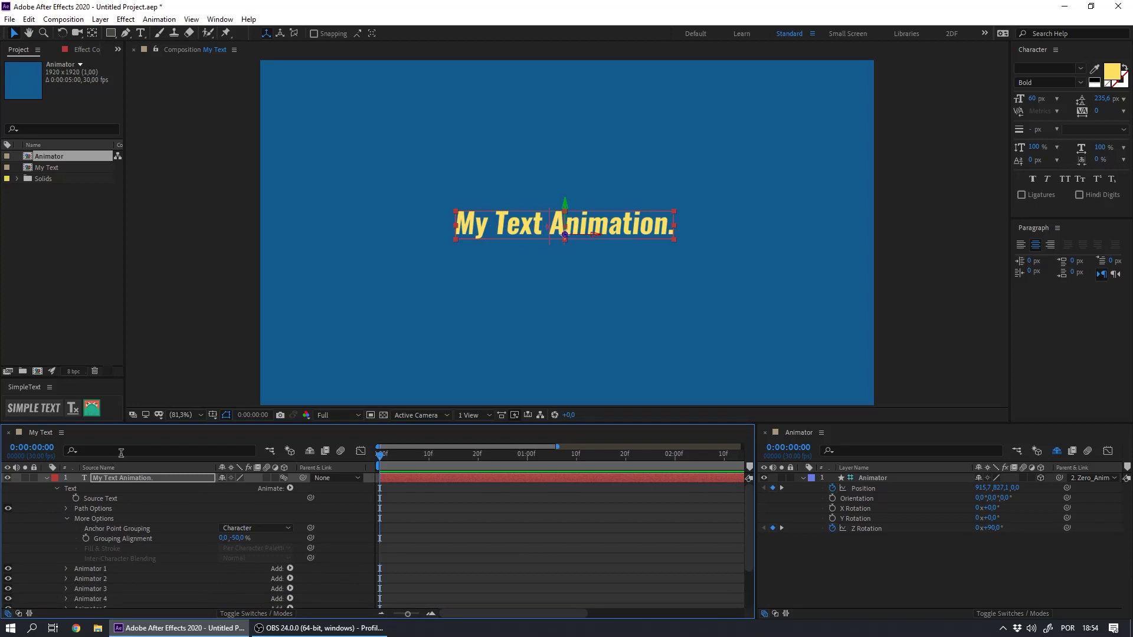
Filter the My Text timeline by "off" and compare the Offset values and expressions across the duplicated animators.
click(104, 450)
text(off)
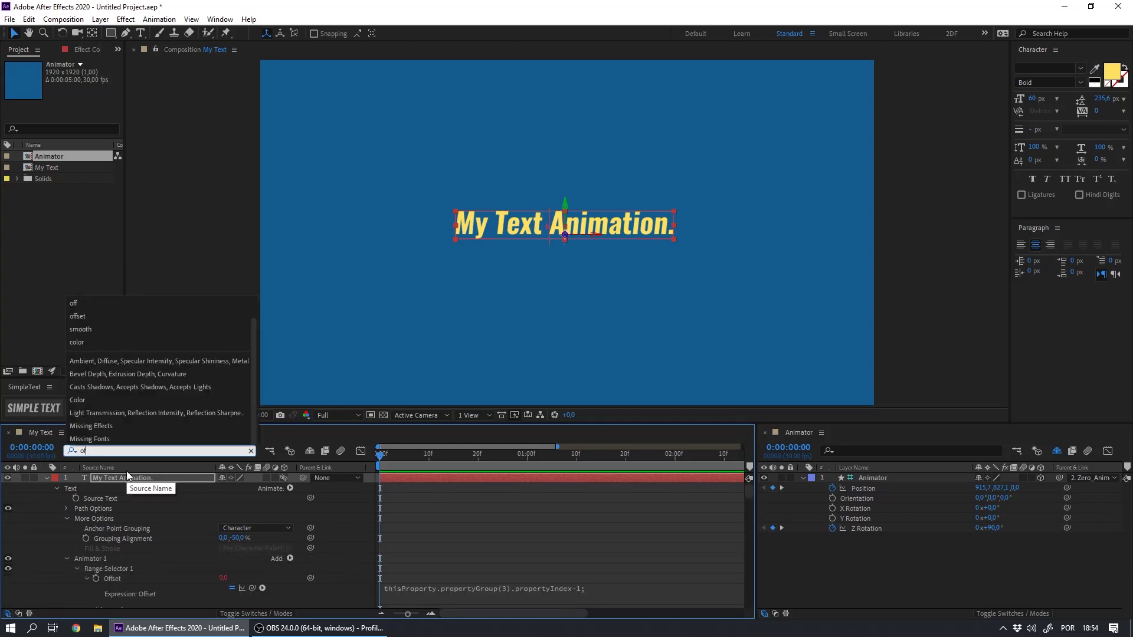
click(112, 554)
key(space)
drag(195, 581, 180, 549)
drag(210, 501, 207, 517)
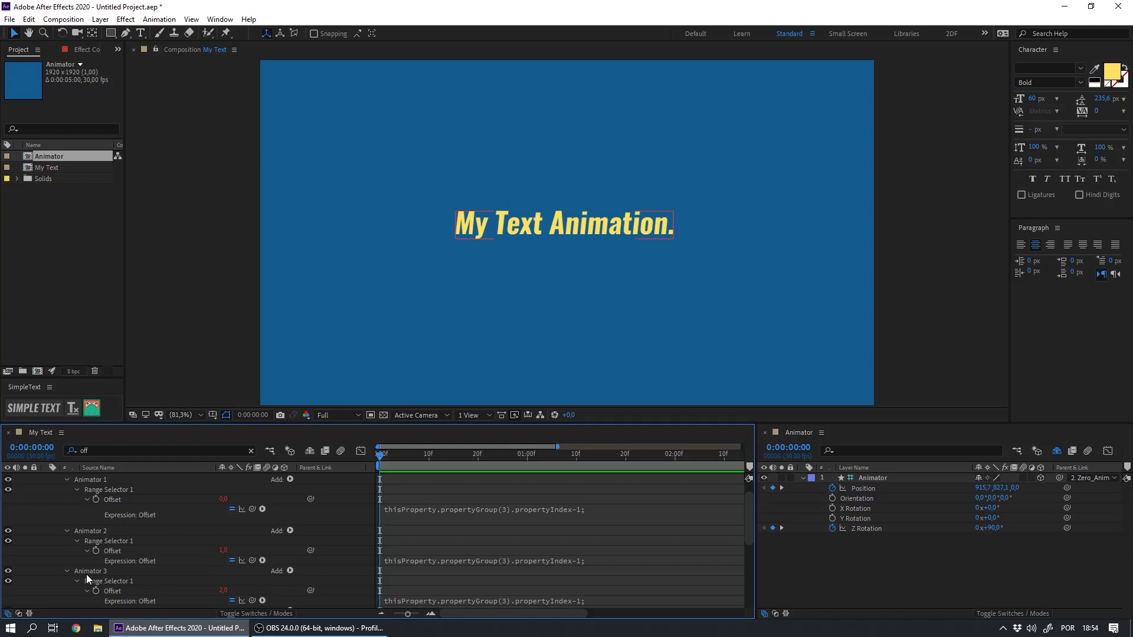
Delete all the duplicated animators from the My Text Animation layer, keeping only Animator 1.
click(91, 480)
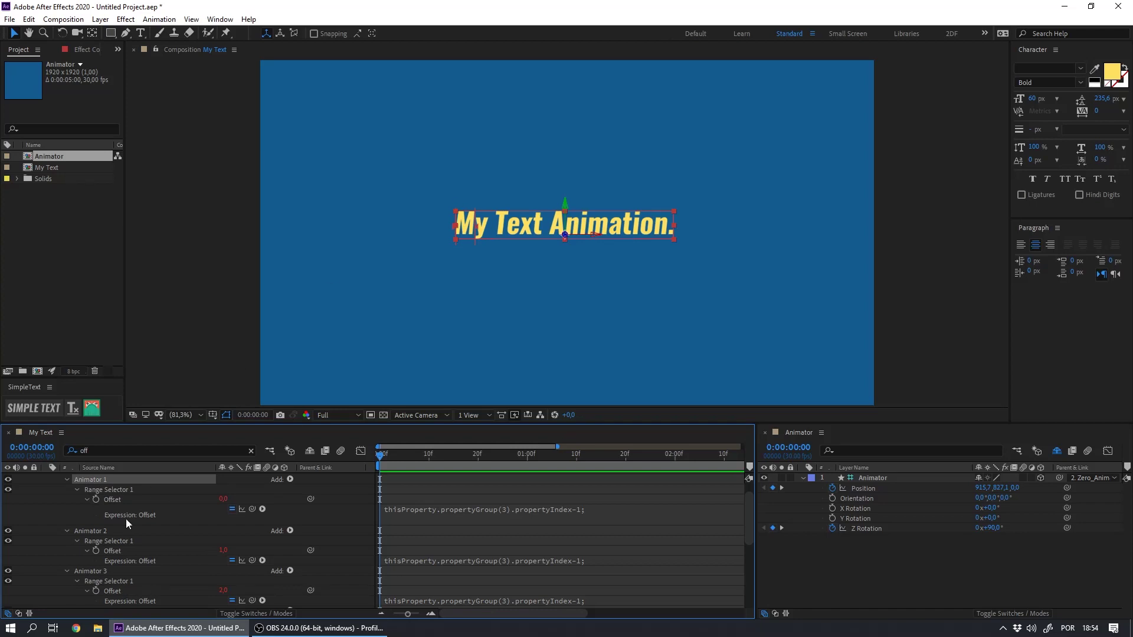
click(94, 530)
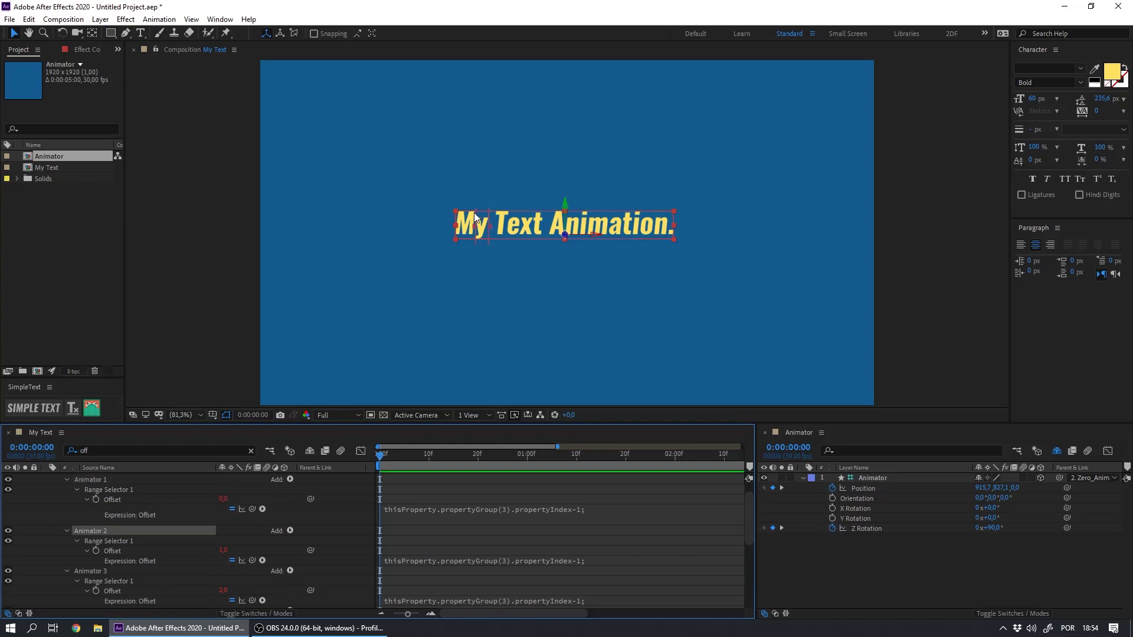
click(87, 570)
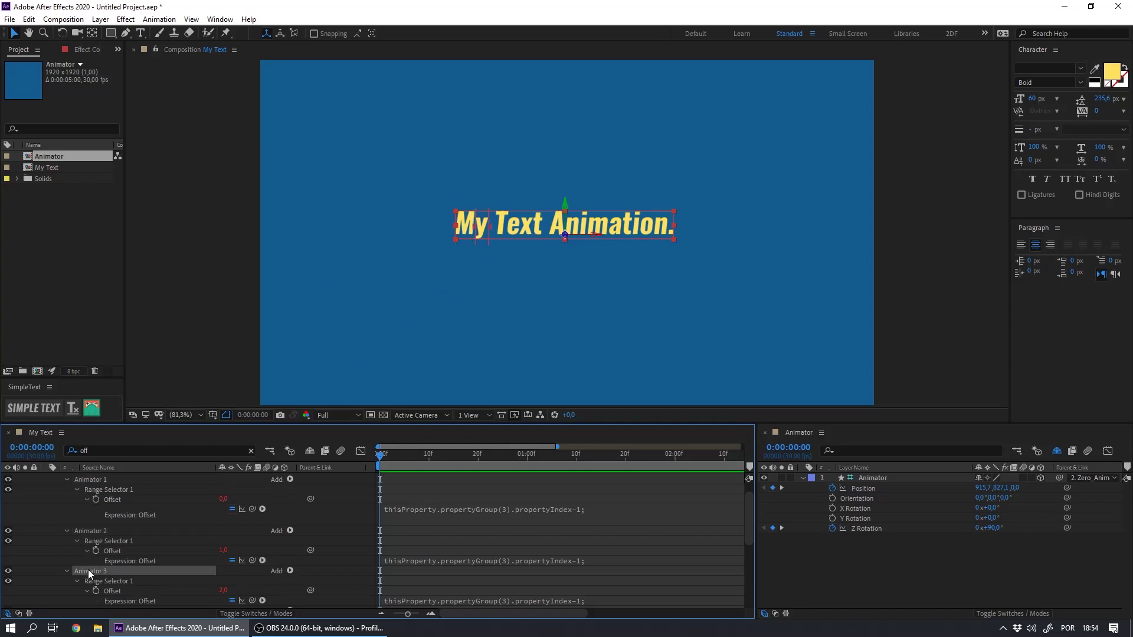
ctrl+click(84, 531)
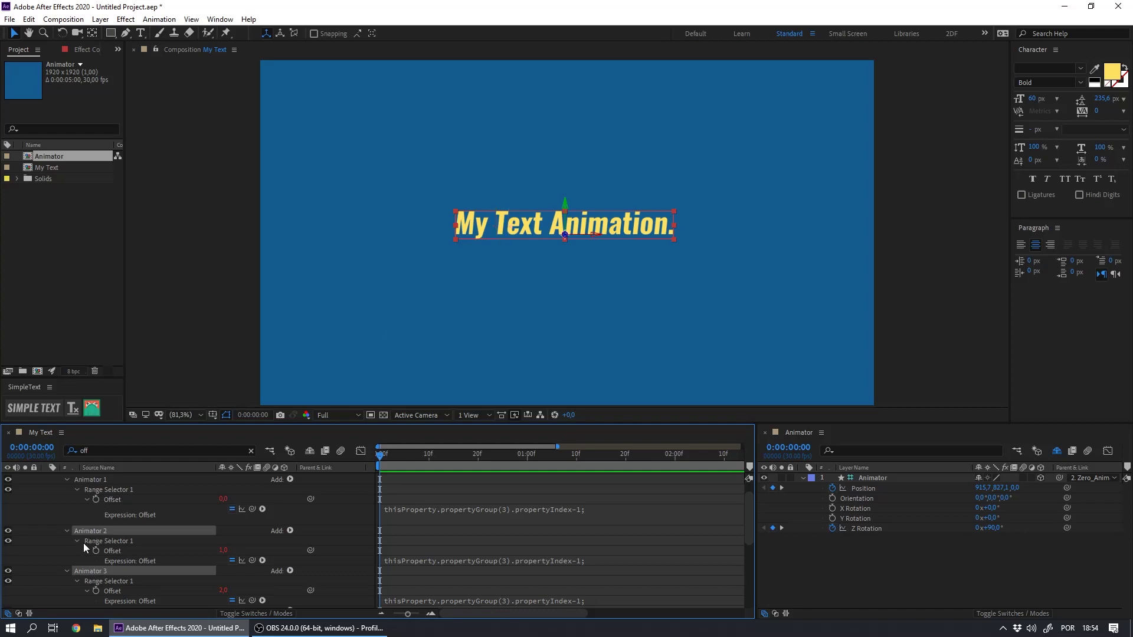
key(Delete)
click(87, 530)
ctrl+click(92, 570)
key(Delete)
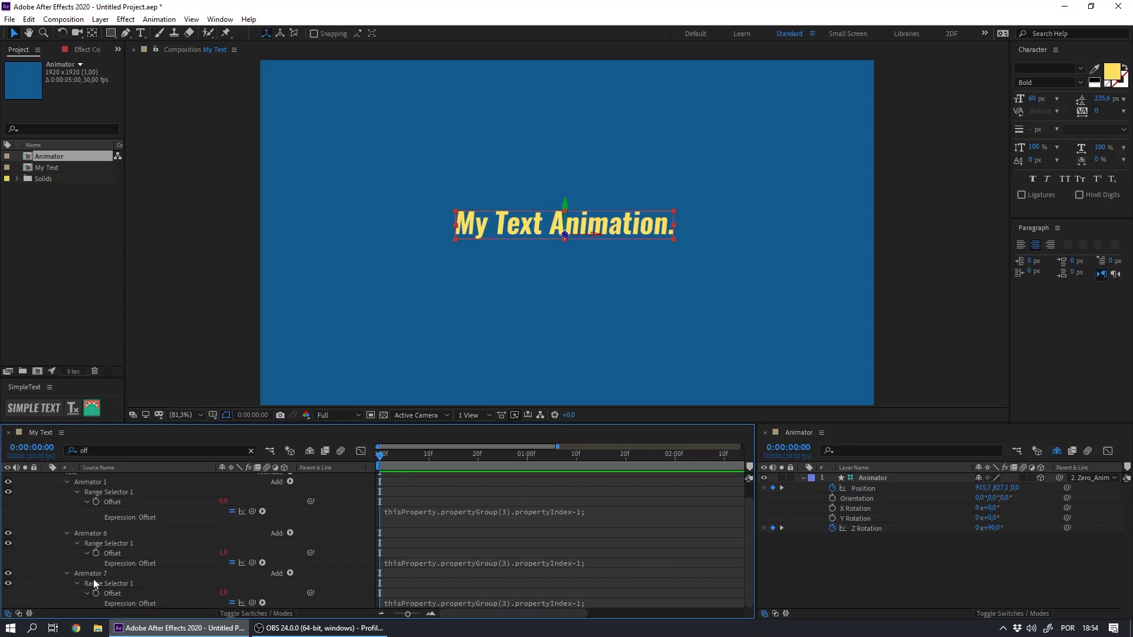
click(94, 536)
ctrl+click(91, 573)
key(Delete)
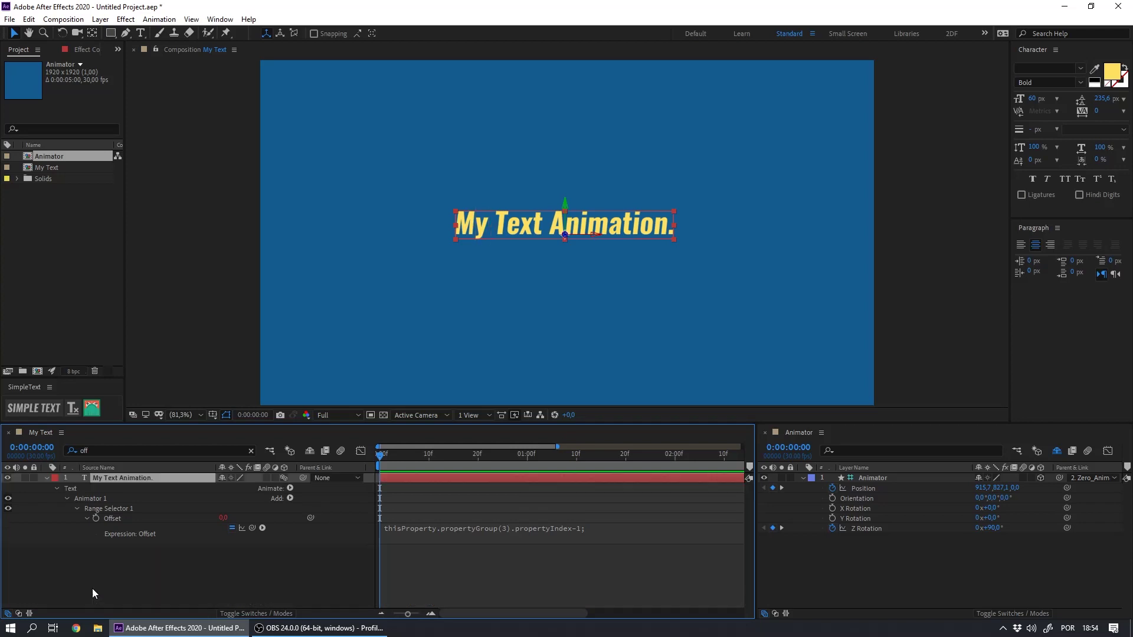
Add a Slider Control expression control effect to the My Text Animation layer.
click(96, 500)
key(F2)
click(112, 478)
click(75, 48)
right_click(53, 173)
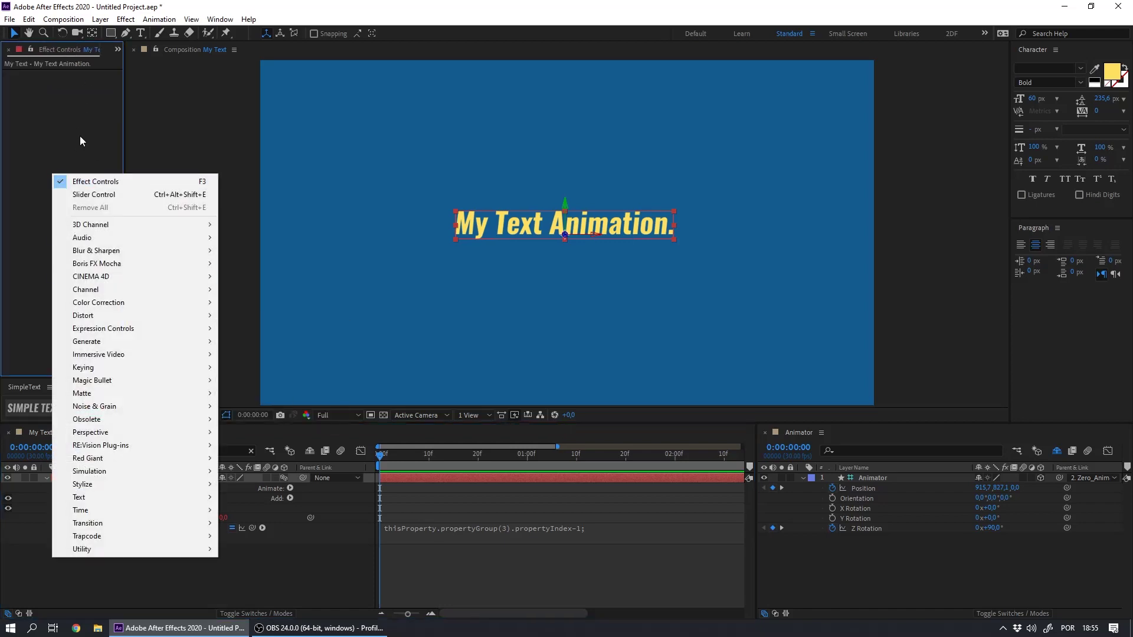
mouse_move(85, 330)
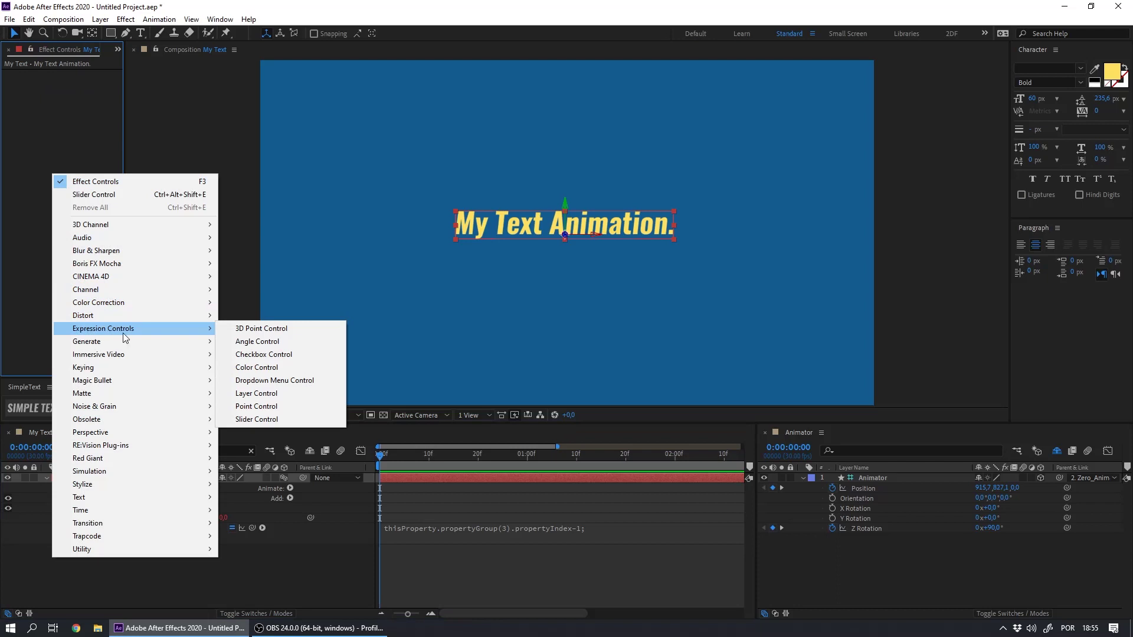
click(264, 419)
click(48, 111)
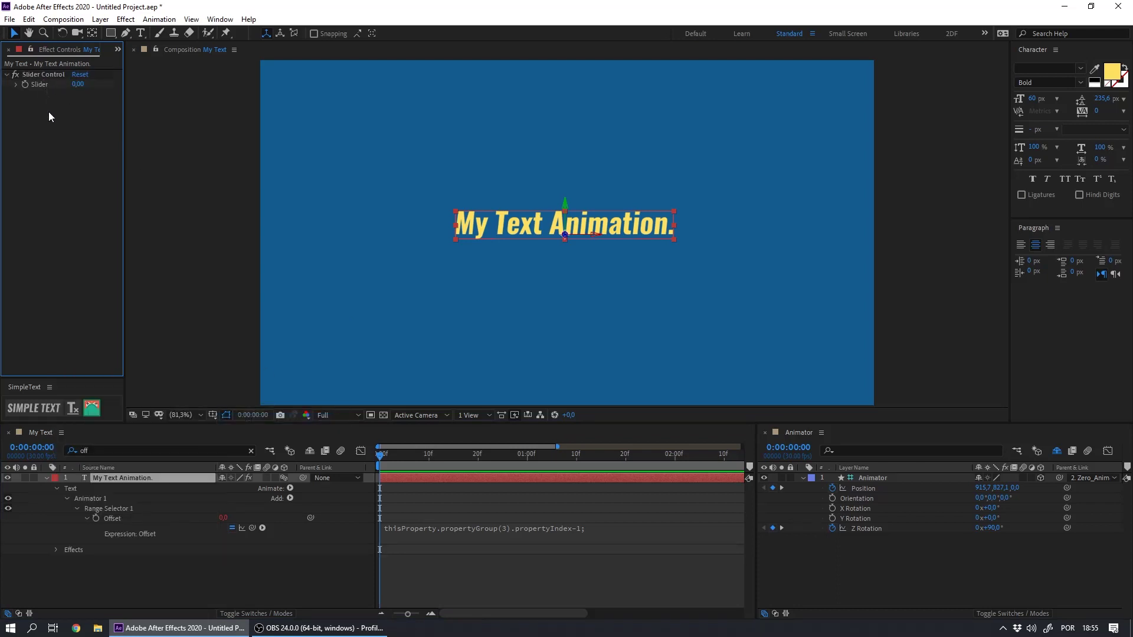
Rename the text layer's Slider Control effect as Delay.
click(45, 75)
drag(77, 84, 101, 86)
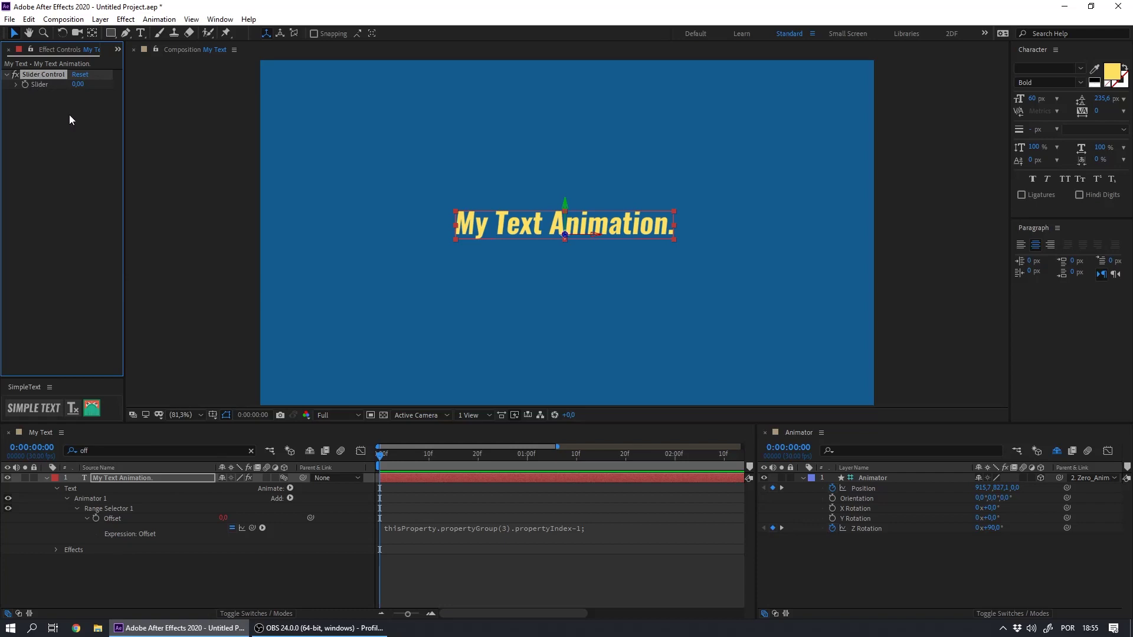
click(45, 108)
click(38, 74)
key(Return)
text(Delay)
key(Return)
Set the Delay effect's slider value to 0,05.
click(77, 84)
key(BackSpace)
text(,05)
key(Return)
click(81, 280)
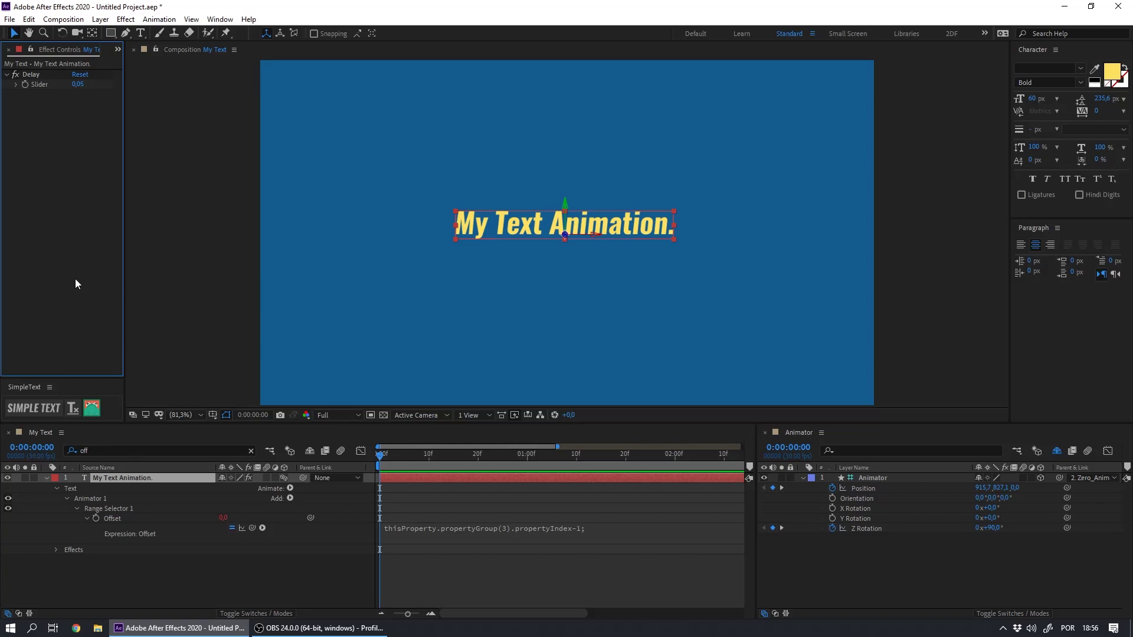
Link Animator 1's Position on the text layer to the Position of the Animator layer in the Animator composition.
drag(757, 522, 587, 522)
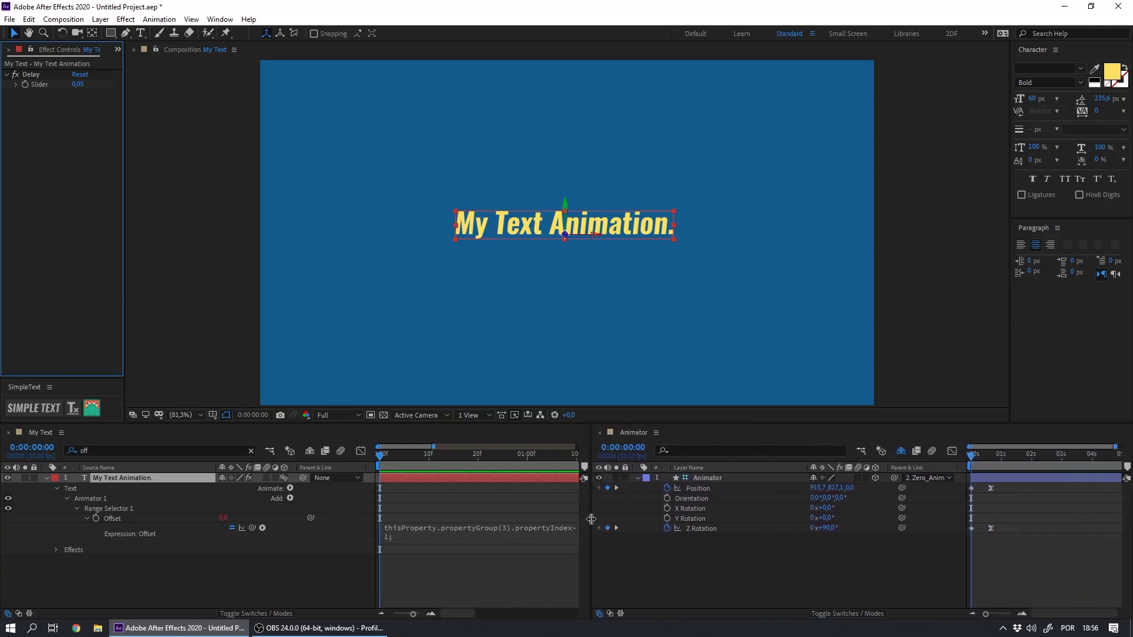
click(76, 508)
click(66, 497)
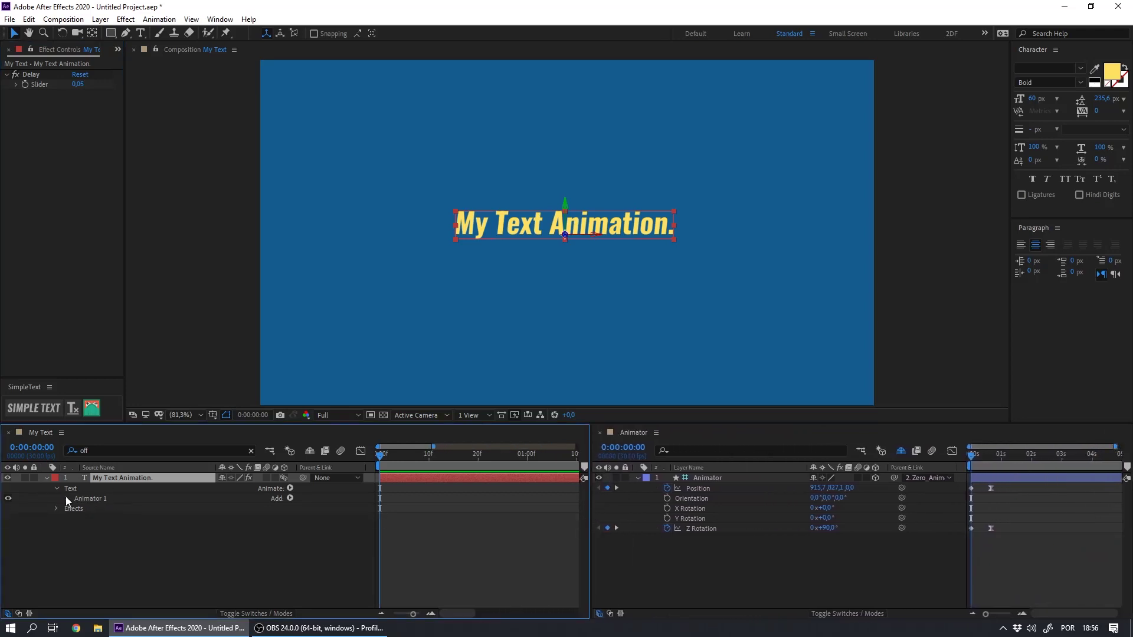
click(67, 498)
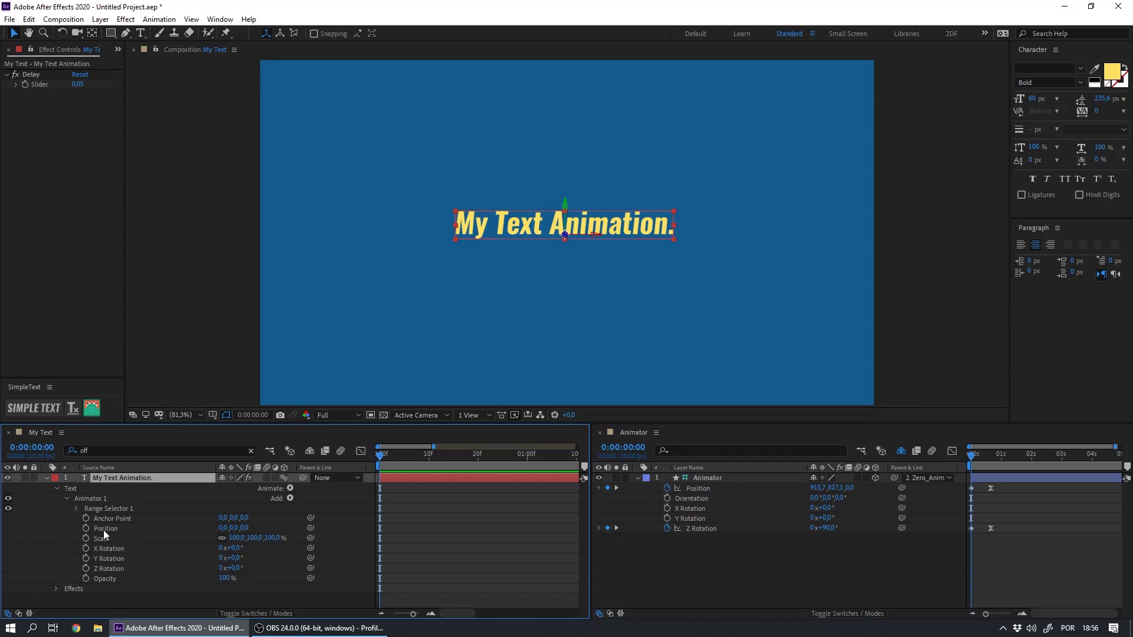
click(103, 529)
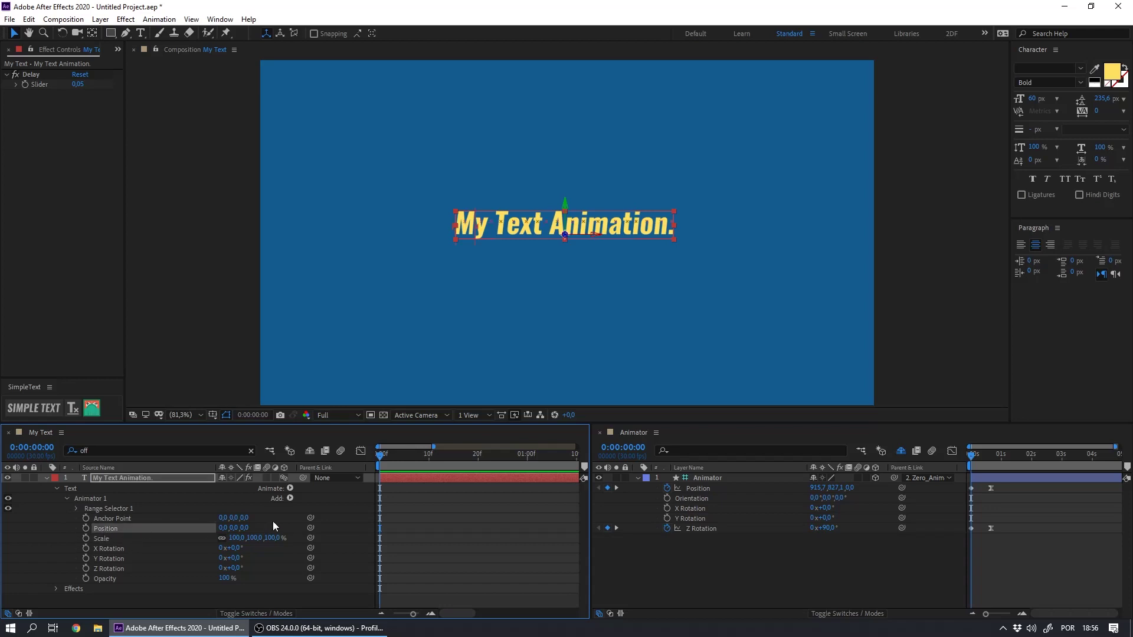
drag(310, 528, 692, 490)
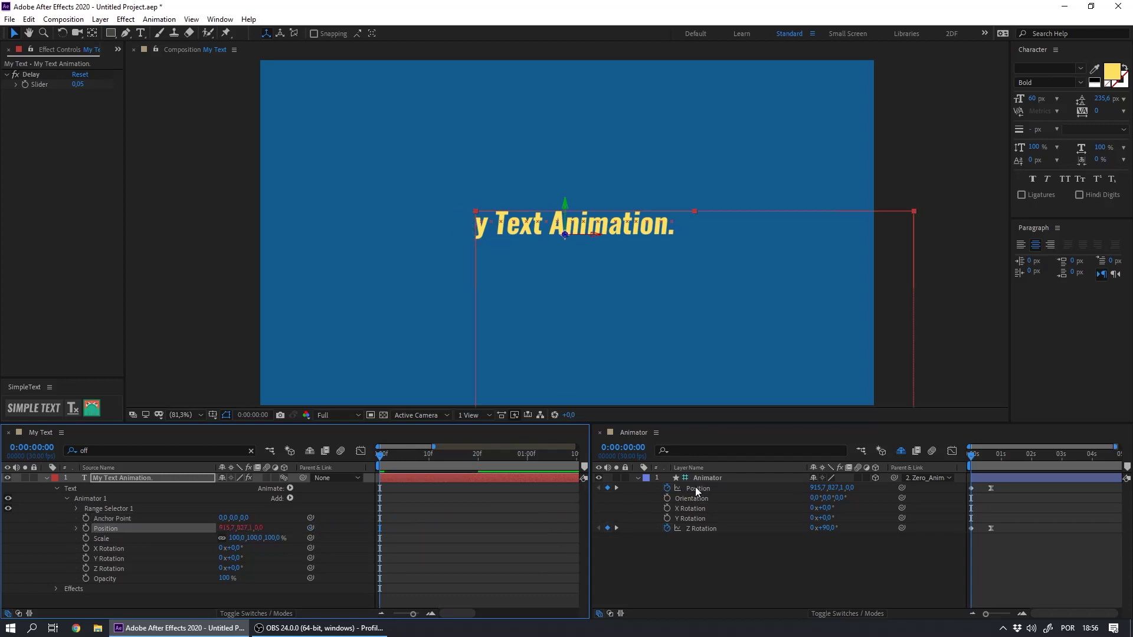
Preview the linked position animation of the first character and scrub the My Text composition to 0:00:00:20.
drag(385, 457, 370, 503)
key(space)
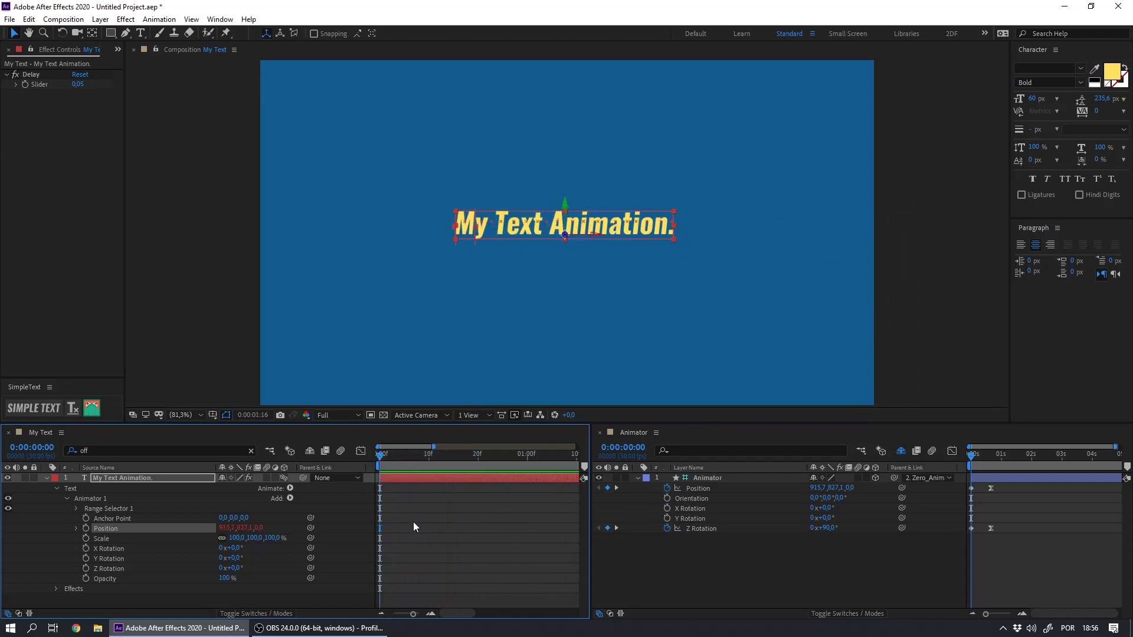
drag(388, 456, 479, 469)
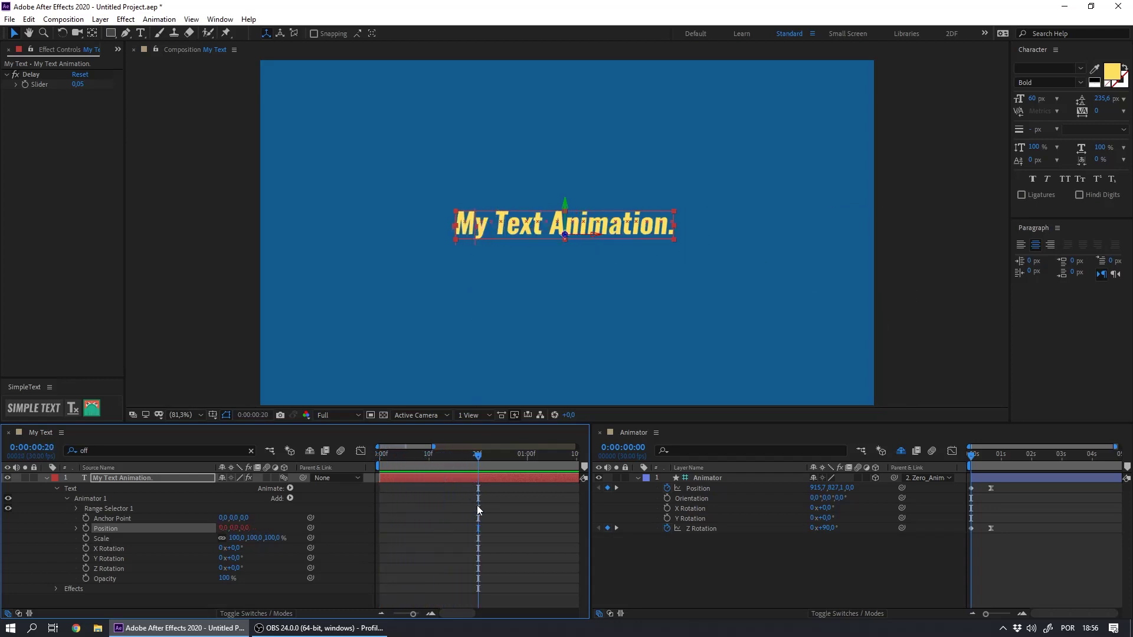
Reveal Animator 1's Position expression and widen the My Text timeline so the expression fits on one line.
click(76, 527)
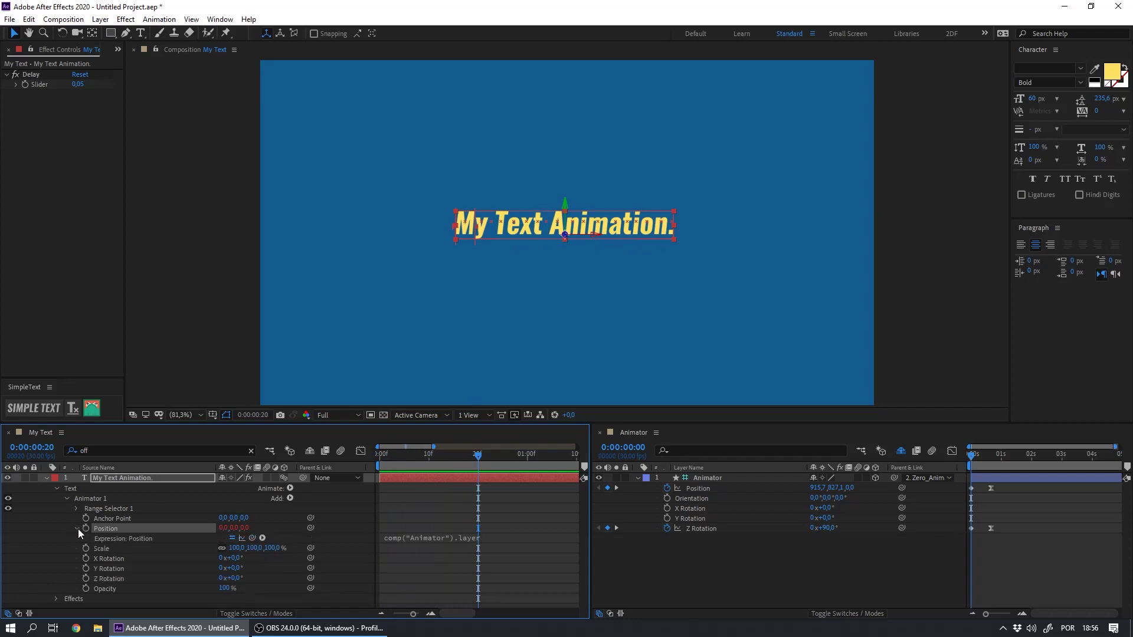
click(405, 539)
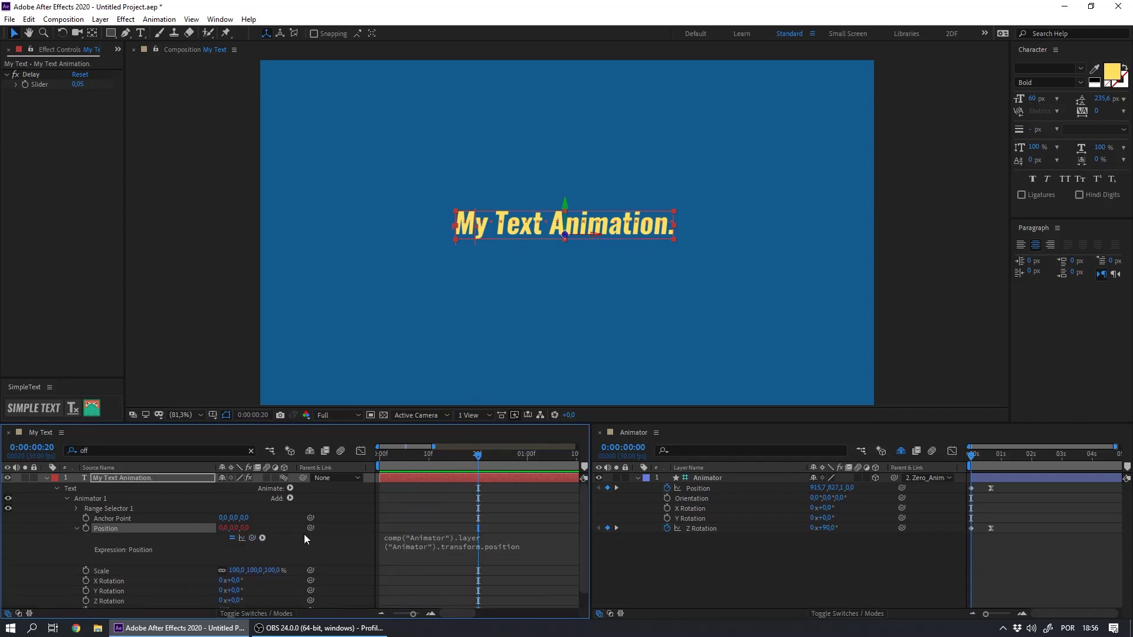
click(448, 551)
mouse_move(591, 556)
mouse_down()
mouse_move(657, 559)
mouse_move(595, 574)
mouse_up()
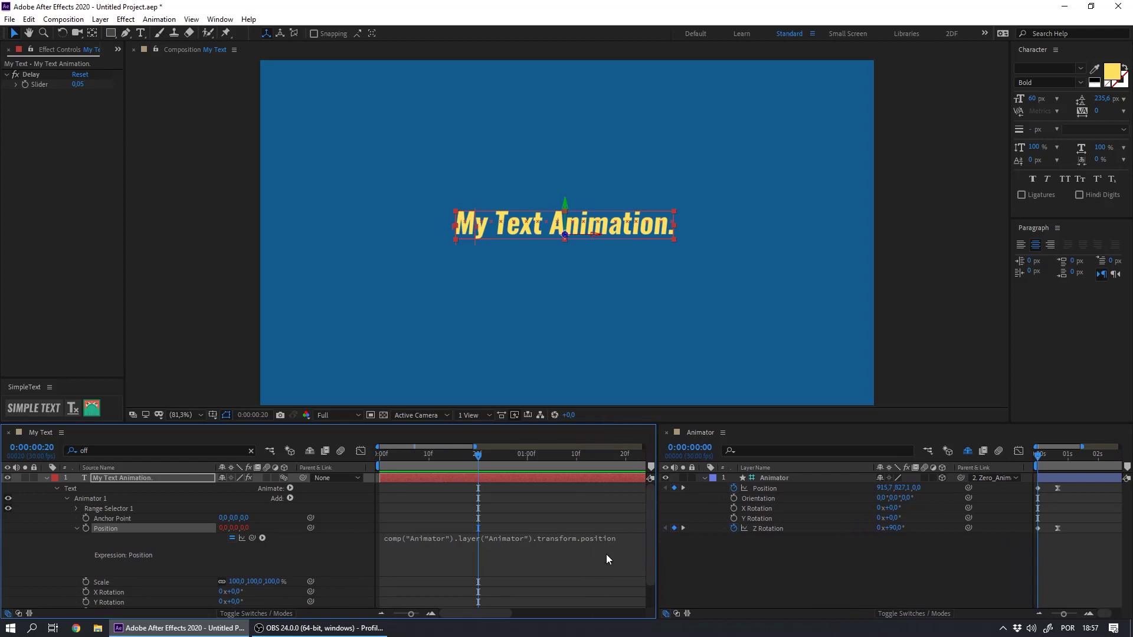
click(620, 544)
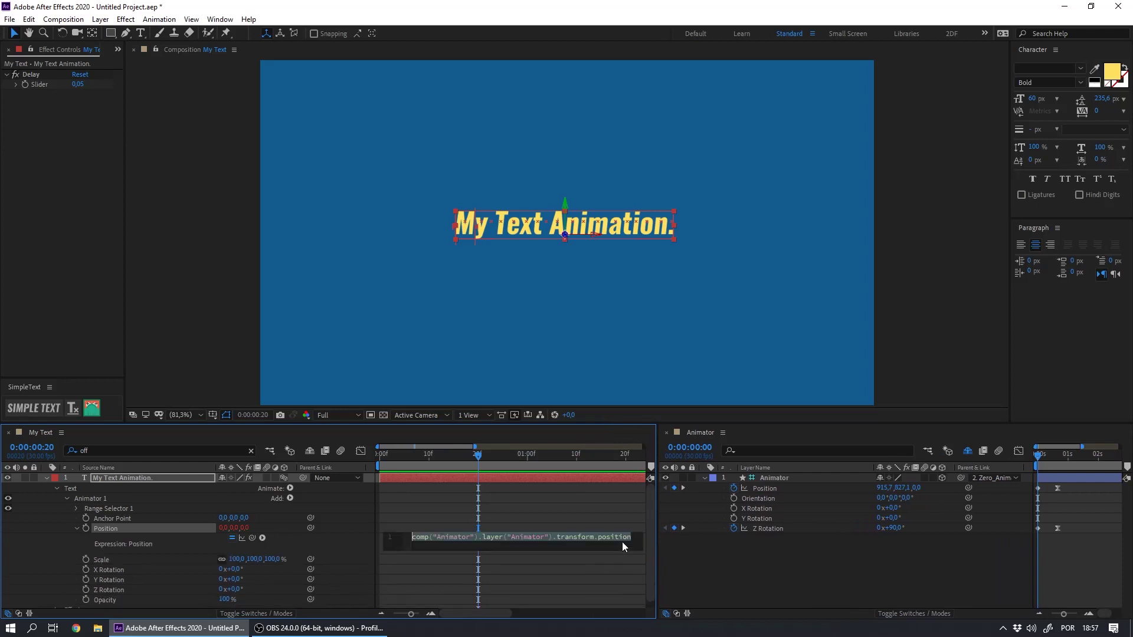
click(184, 540)
click(391, 540)
click(88, 498)
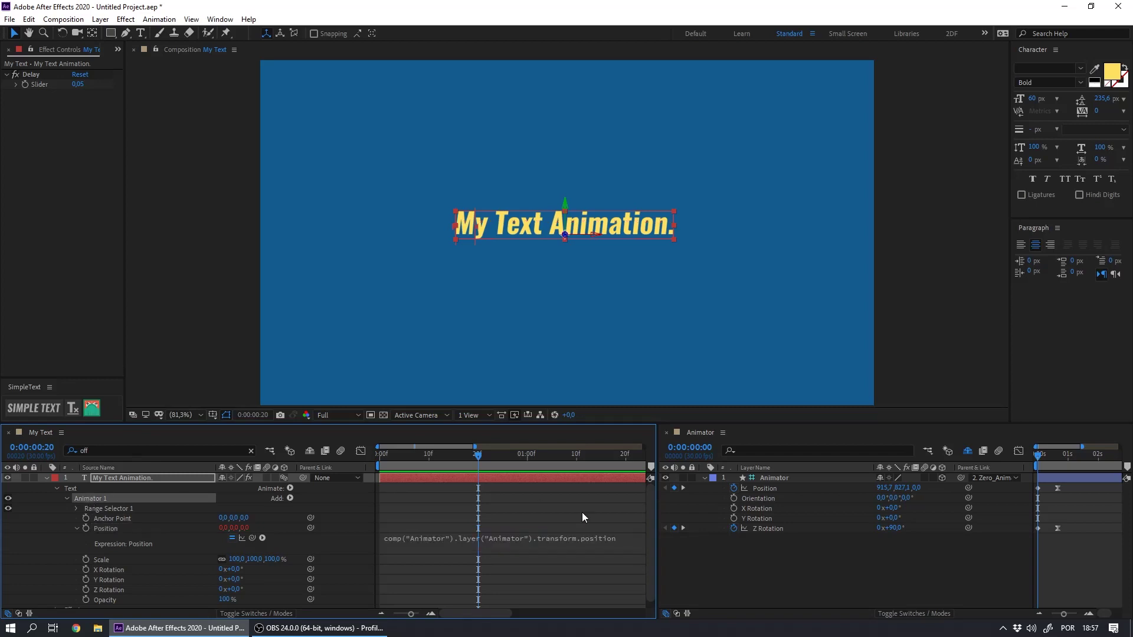
Insert six blank lines above the existing link in Animator 1's Position expression.
click(606, 542)
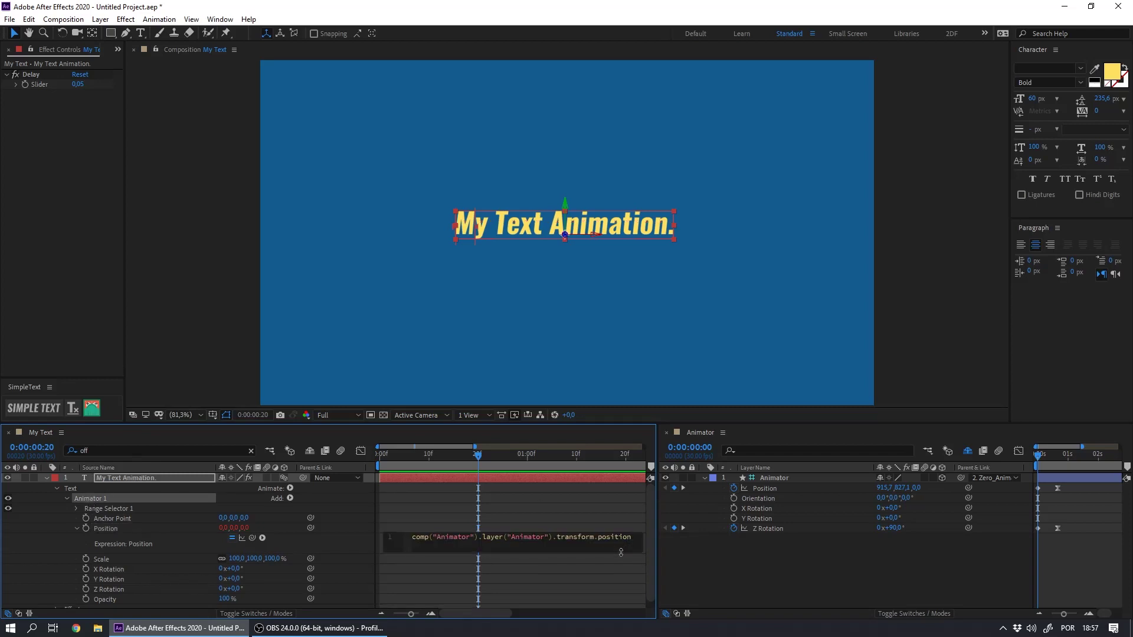
drag(621, 552, 619, 614)
drag(648, 553, 648, 581)
click(598, 539)
drag(625, 518, 602, 591)
click(402, 502)
click(412, 501)
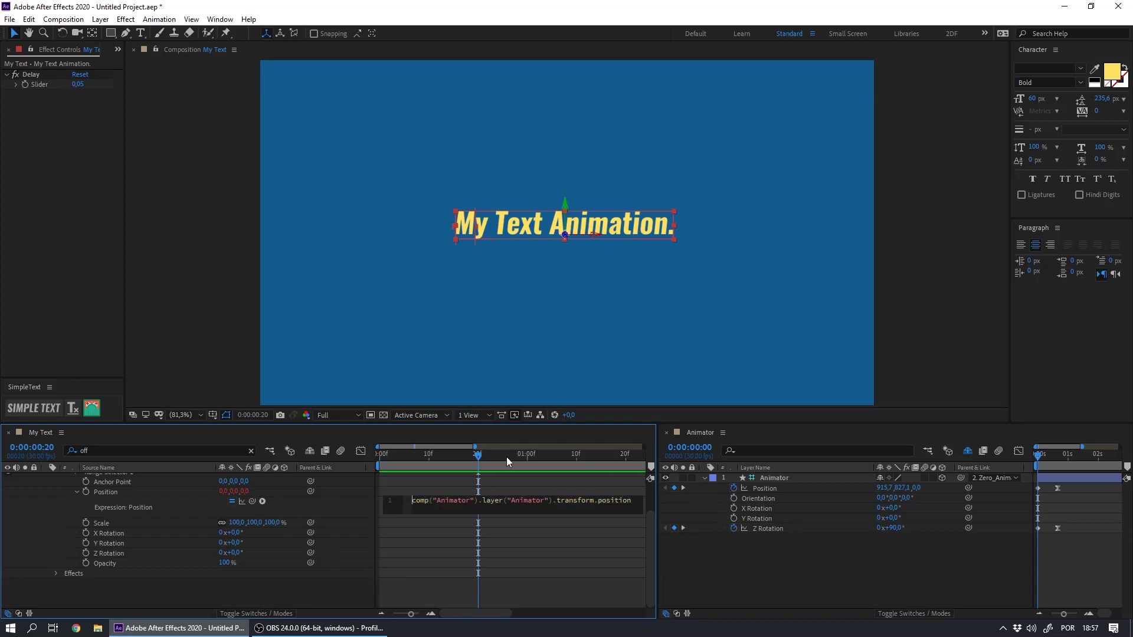
key(Return)
key(Up)
key(Return)
key(Return)
key(Return)
key(Return)
key(Return)
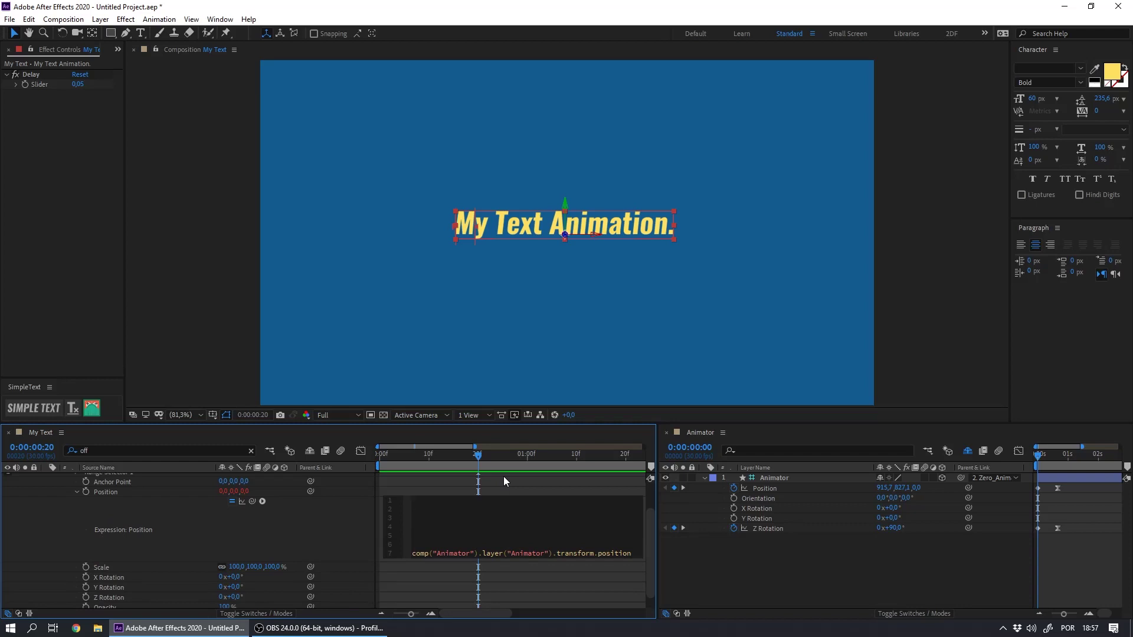
Start the Position expression with the unassigned variable line "var sourceLayer =" and add a new line below it.
text(var)
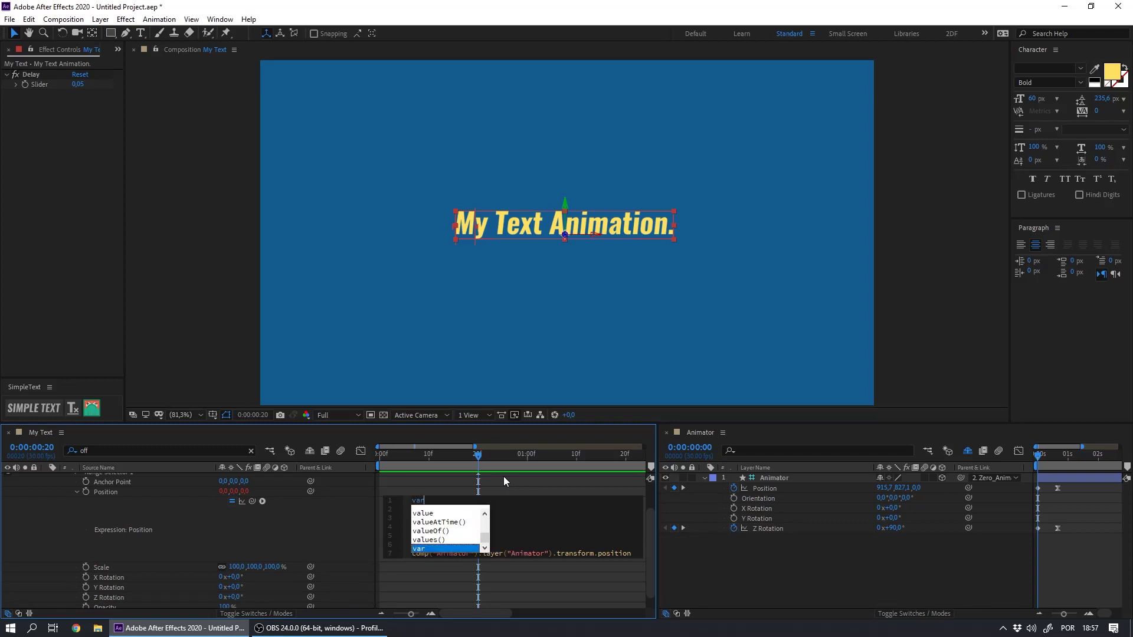
text( sou)
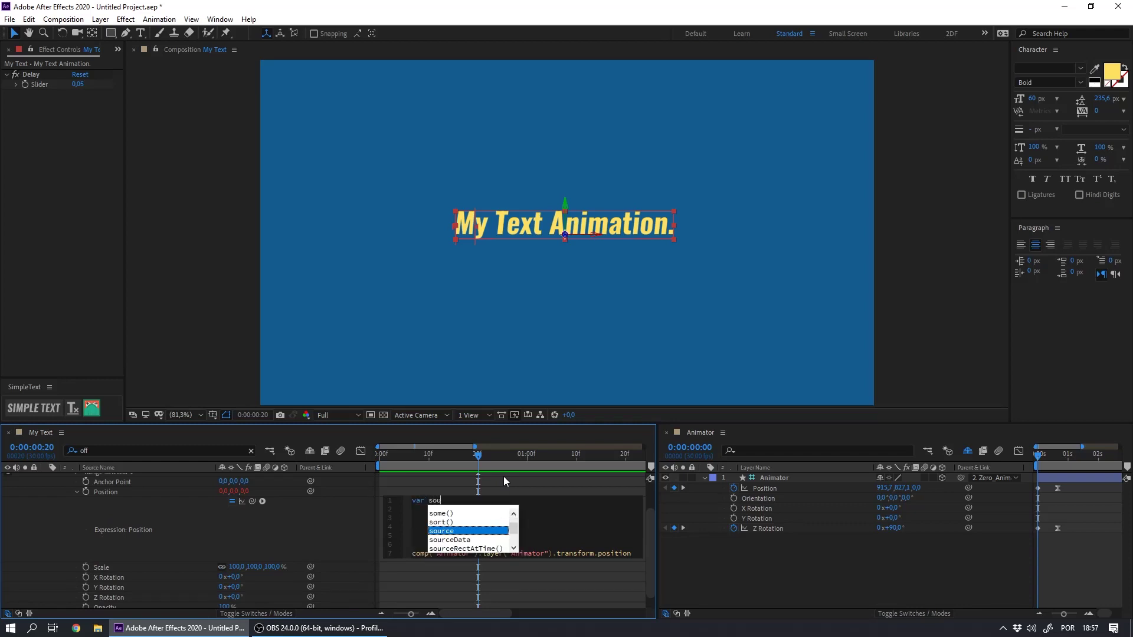
text(rce s)
key(BackSpace)
key(BackSpace)
text(())
key(BackSpace)
key(BackSpace)
text(Layer)
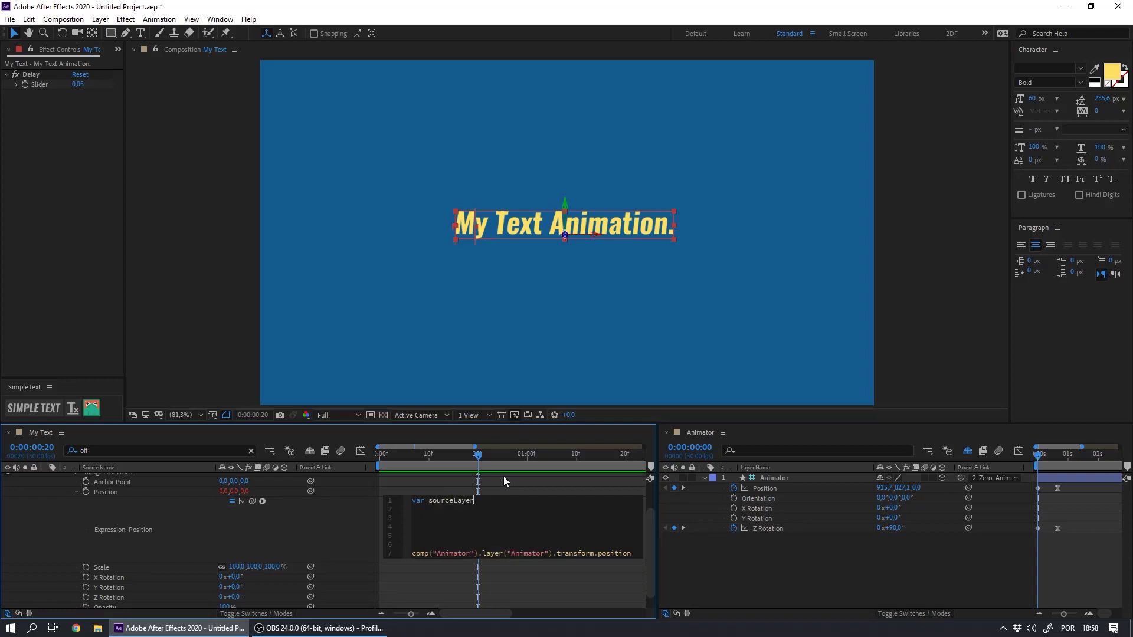
text( =)
key(Return)
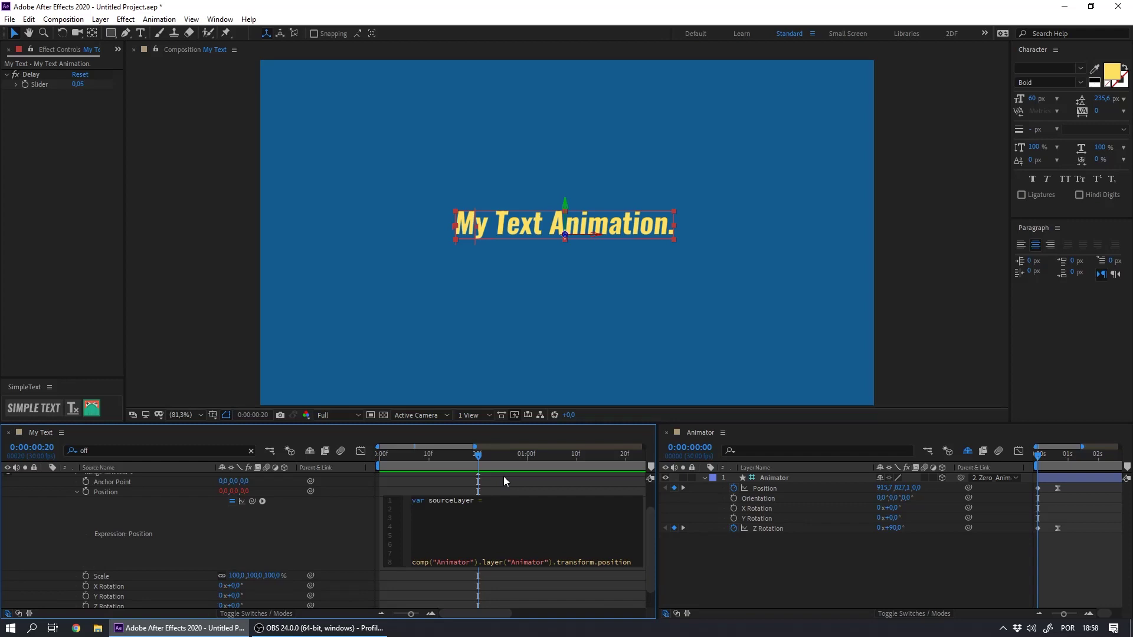
Write "var sourceParameter =" on the second line and disable the incomplete Position expression.
text(var sourceParame)
drag(650, 544, 650, 553)
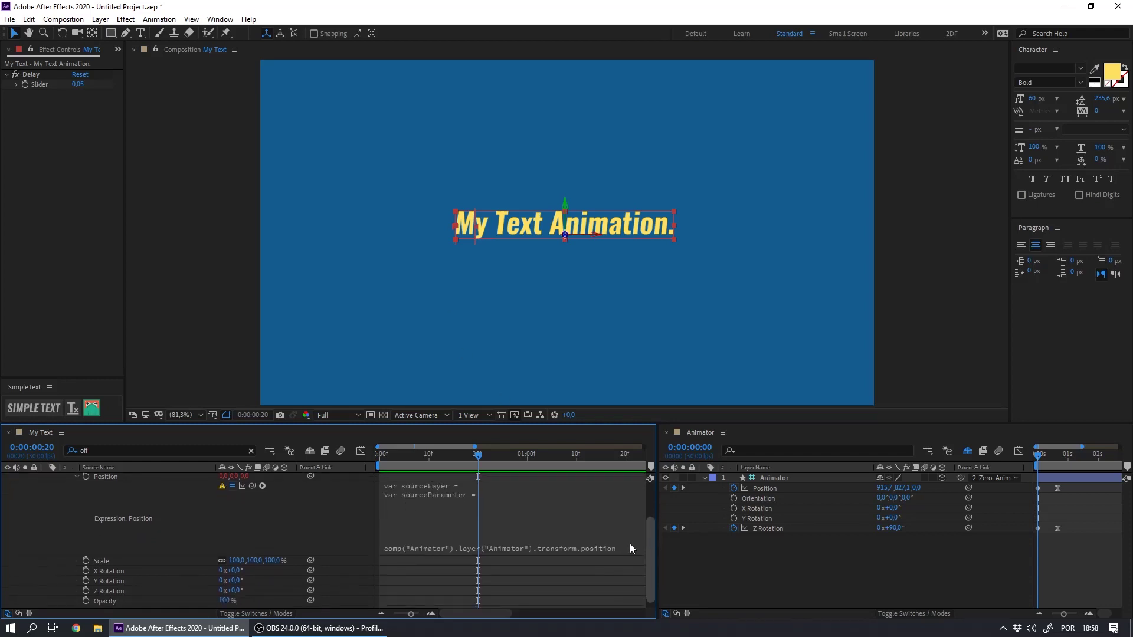
click(427, 524)
click(469, 547)
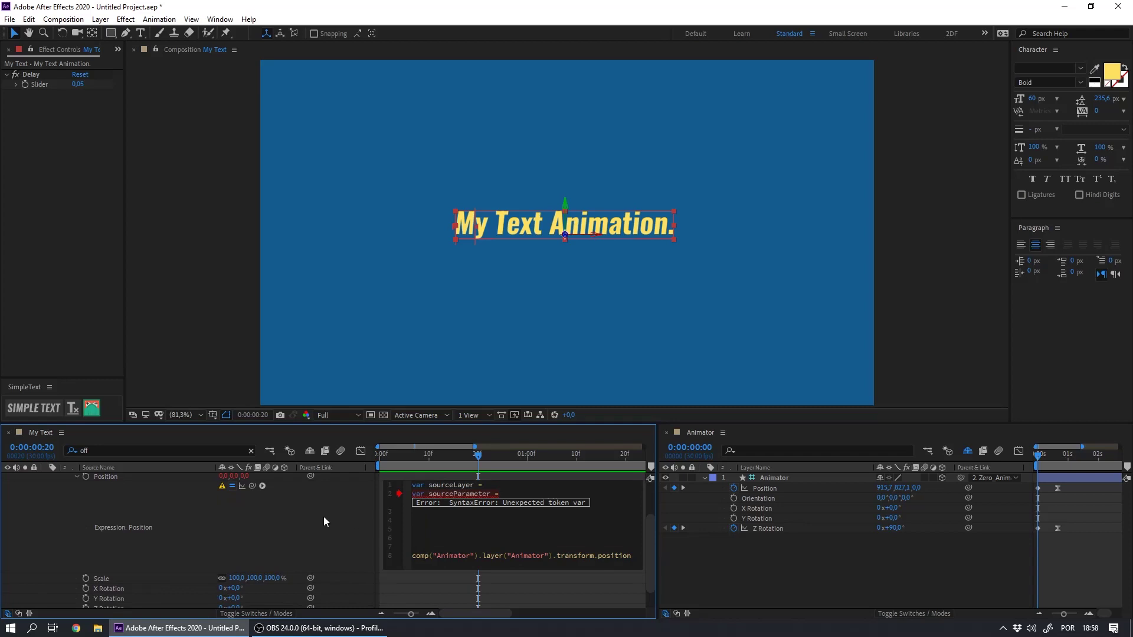
click(232, 487)
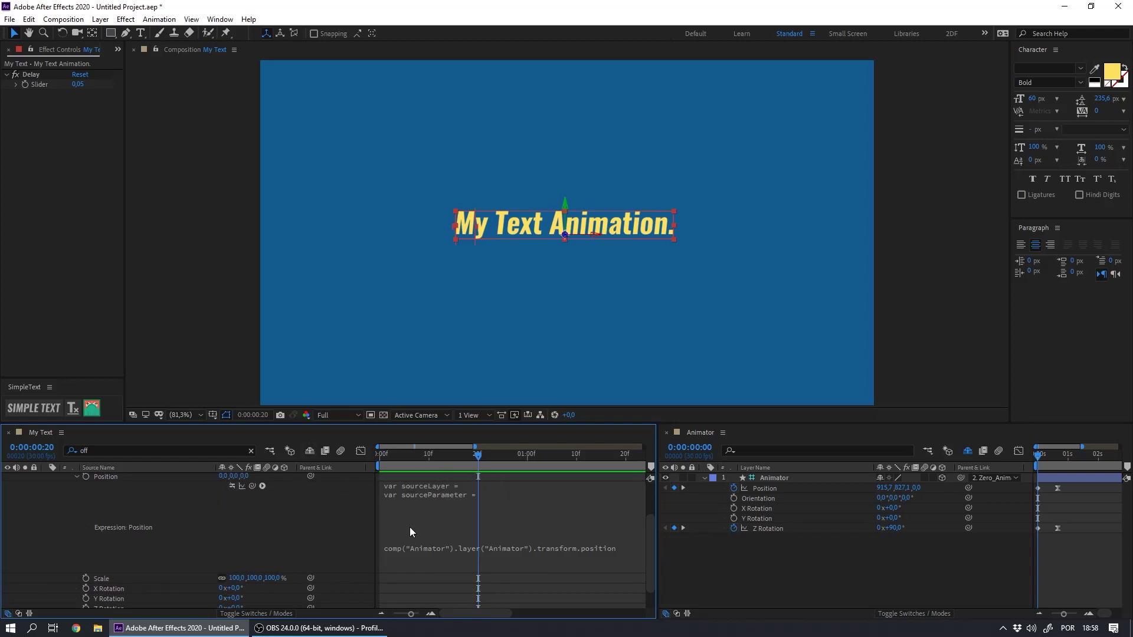
Move comp("Animator").layer("Animator") from the last line of Animator 1's Position expression into the sourceLayer variable.
click(437, 547)
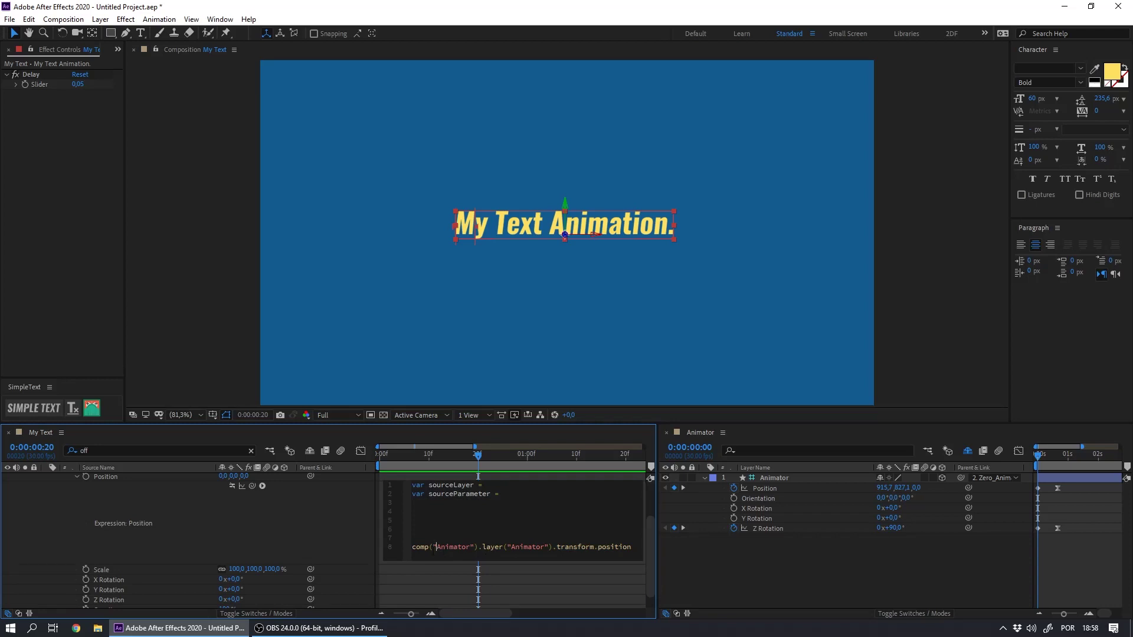
drag(412, 547, 553, 548)
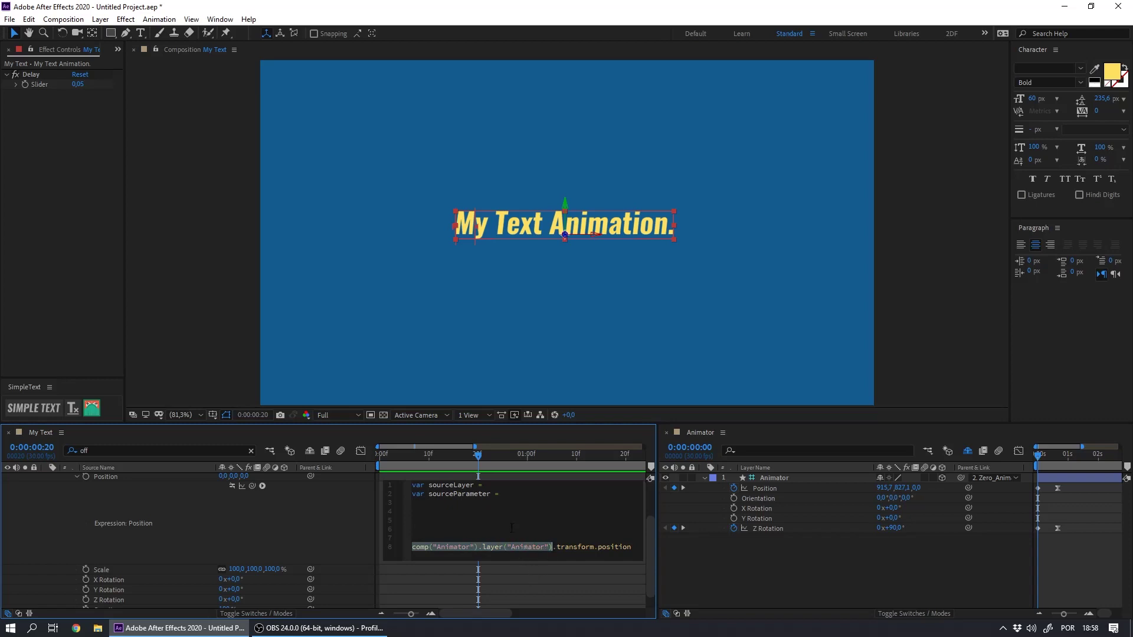
key(ctrl+x)
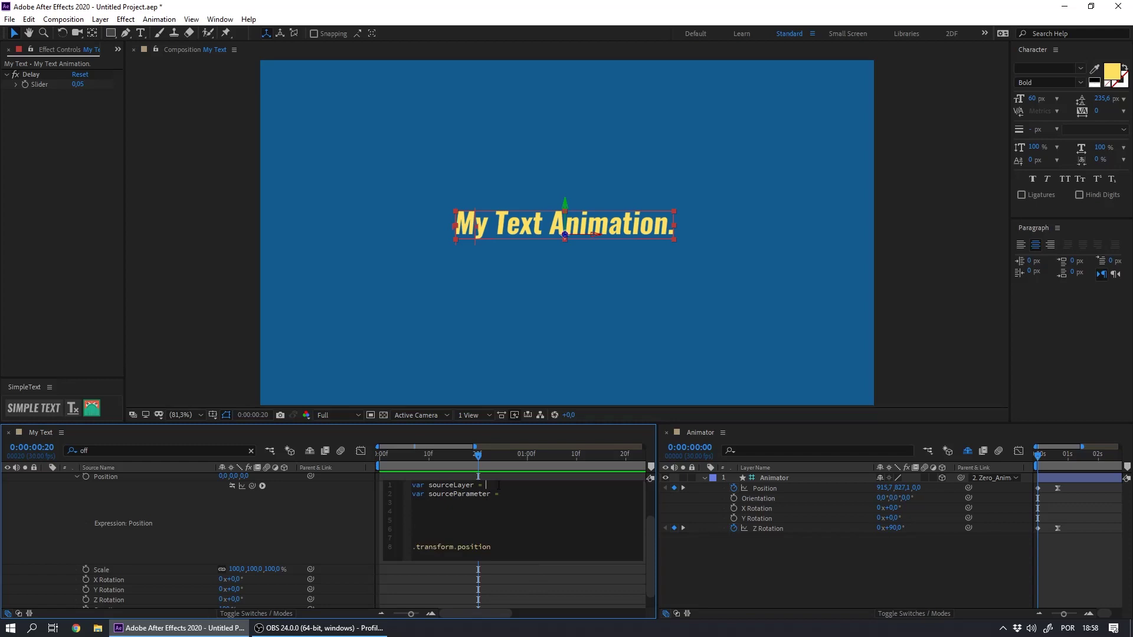
key(ctrl+v)
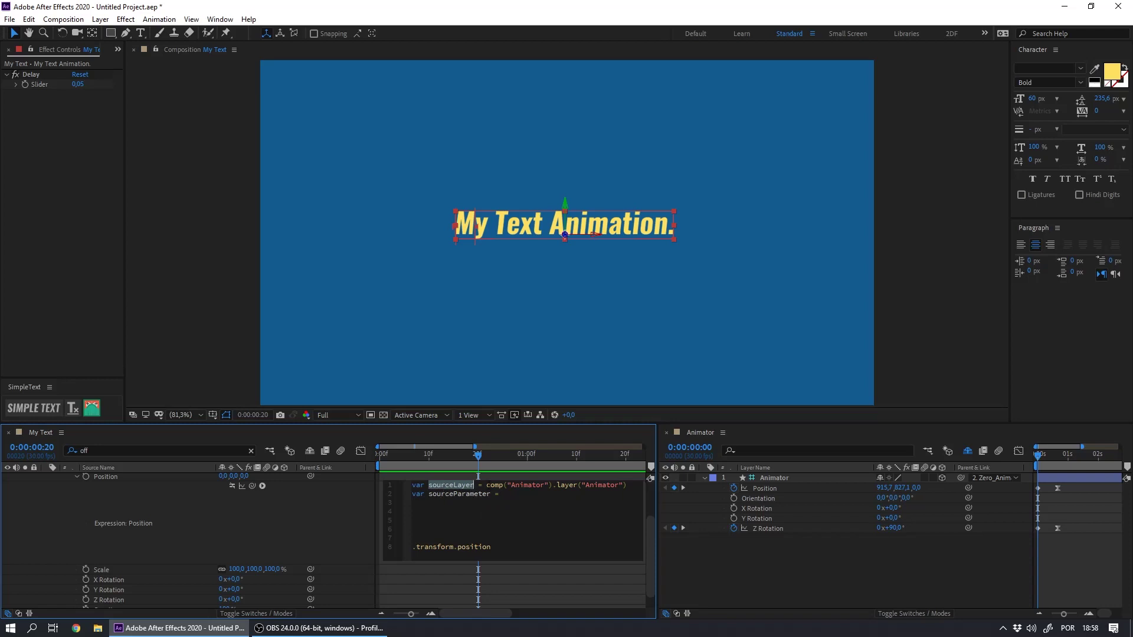
Complete the second variable as "sourceParameter = sourceLayer.transform.position;" using the remaining link text from the last line.
click(517, 495)
key(ctrl+v)
drag(495, 550, 412, 547)
key(ctrl+x)
key(ctrl+v)
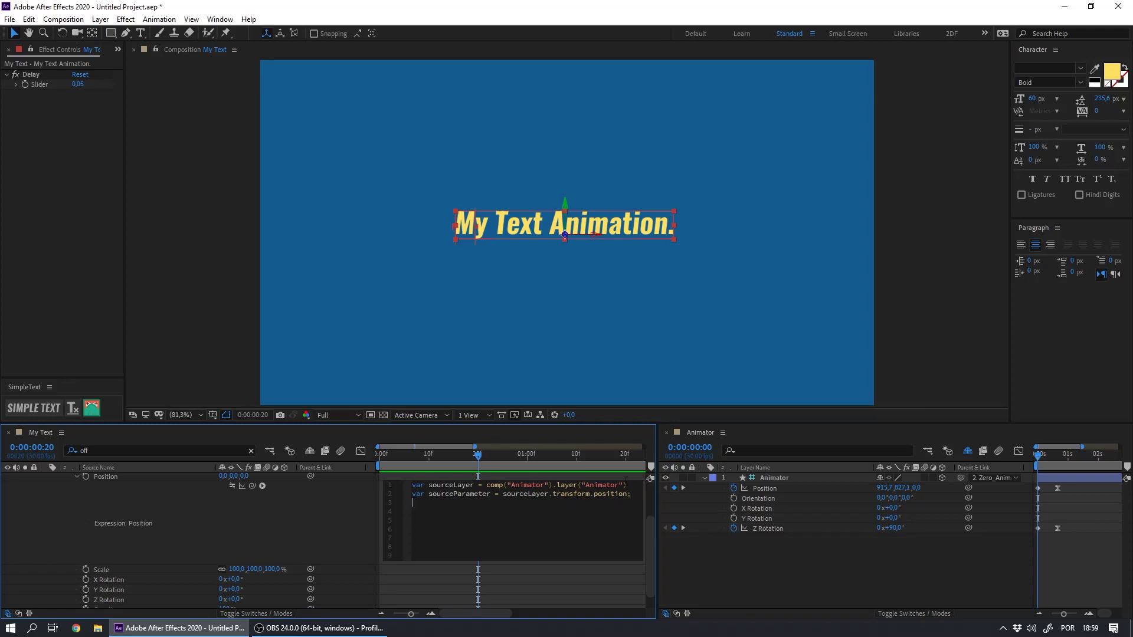
Add the line "var delay = effect("Delay")("Slider");" by linking a new variable to the Delay effect's Slider.
text(var delay =)
drag(253, 487, 36, 83)
drag(36, 83, 37, 83)
click(582, 512)
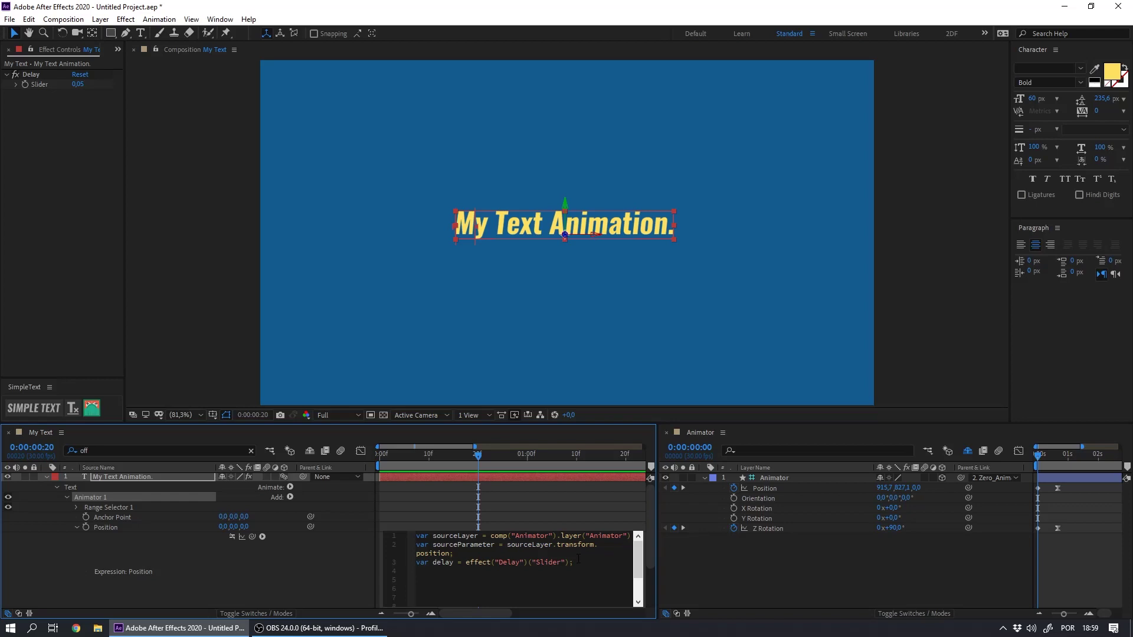
Add "var currentLetter = thisProperty.propertyGroup(2).propertyIndex-1;" by copying Range Selector 1's Offset expression and setting its group number to 2.
text(var current)
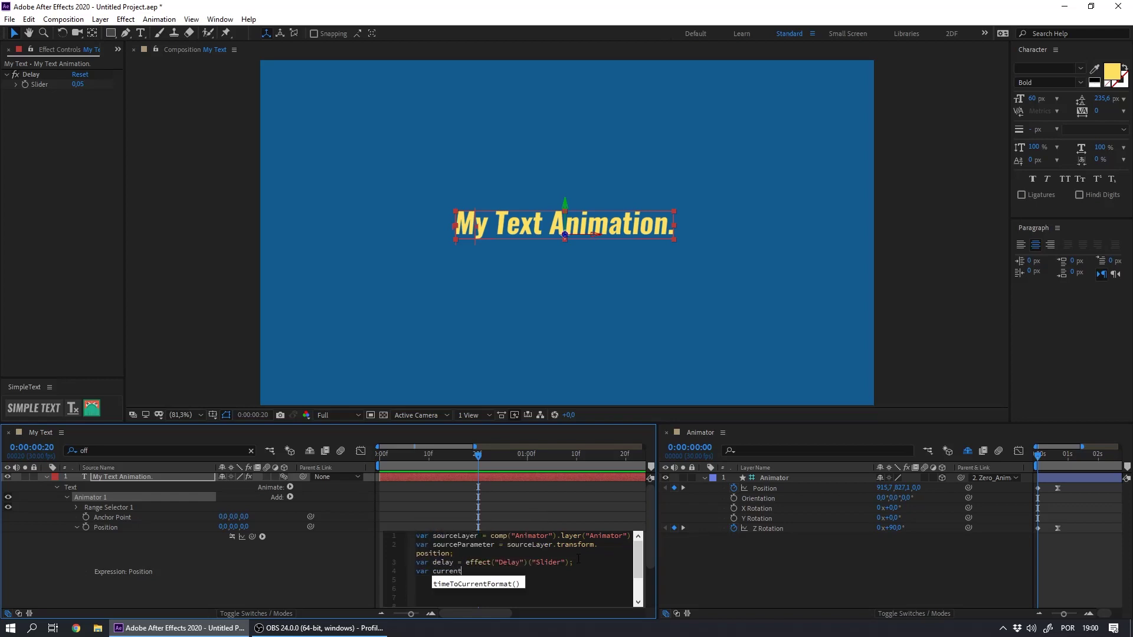
text(Letter =)
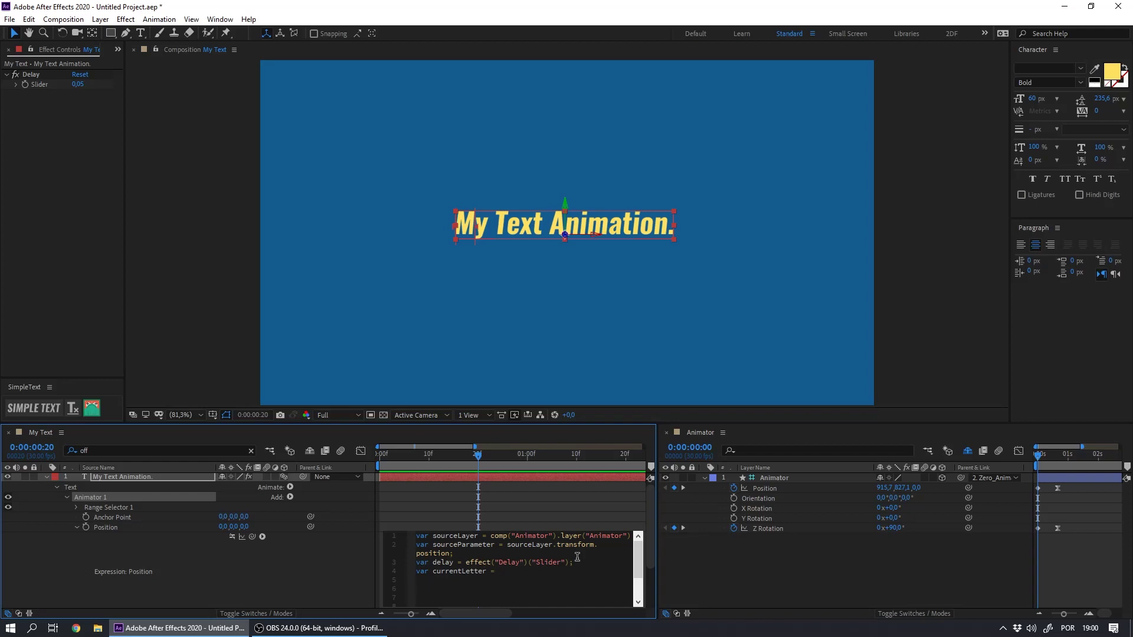
click(75, 507)
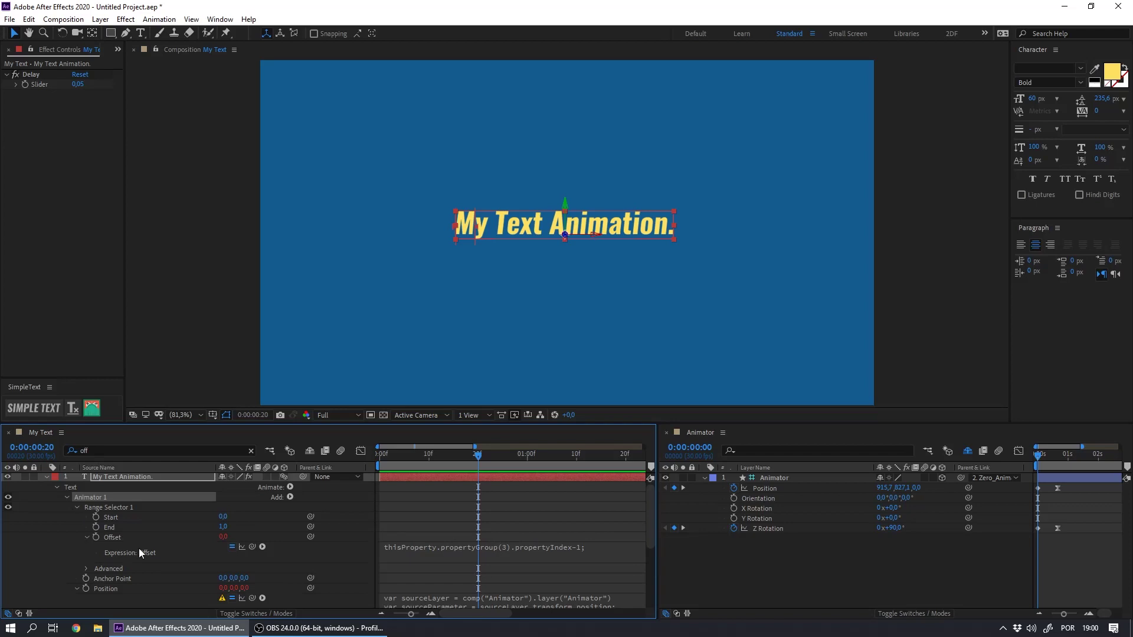
click(445, 551)
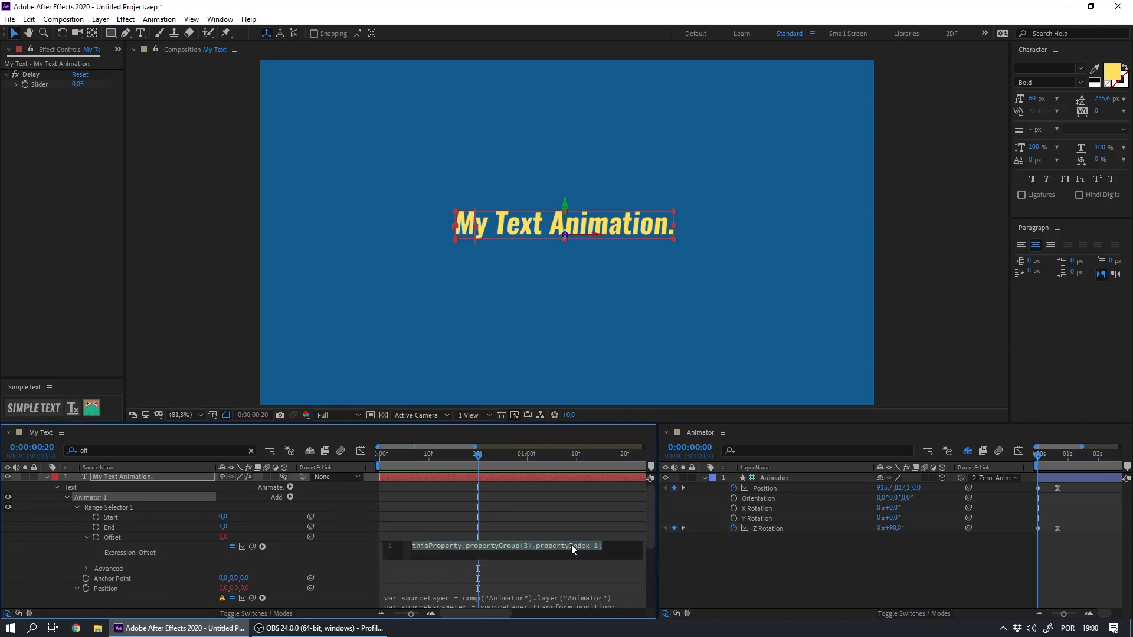
drag(651, 537, 642, 564)
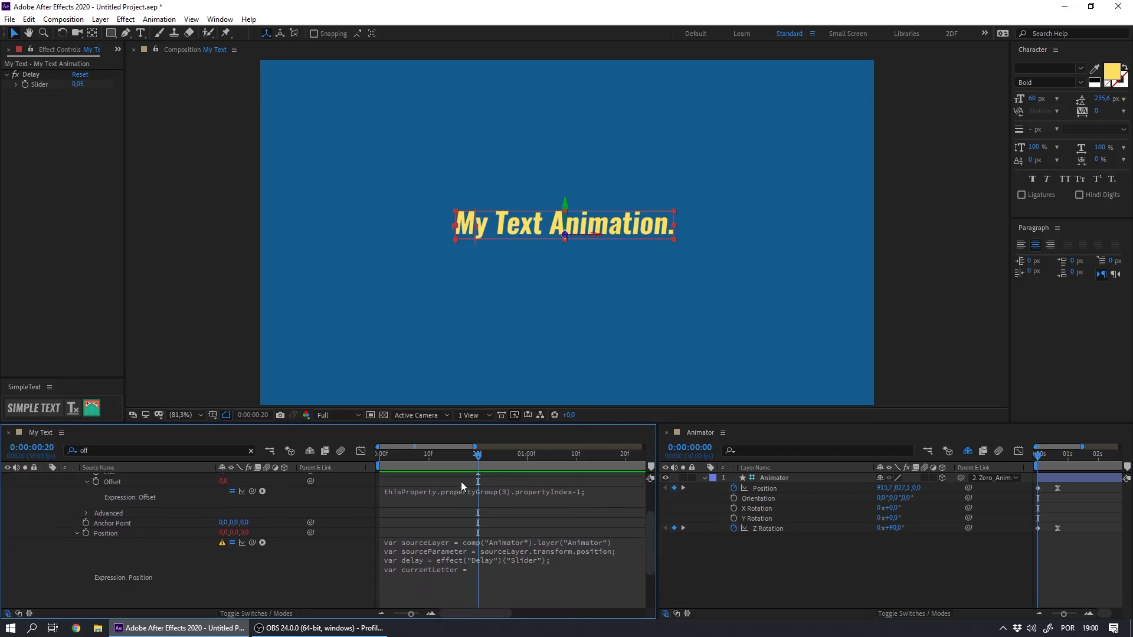
click(470, 571)
key(ctrl+v)
key(shift+Left)
text(2)
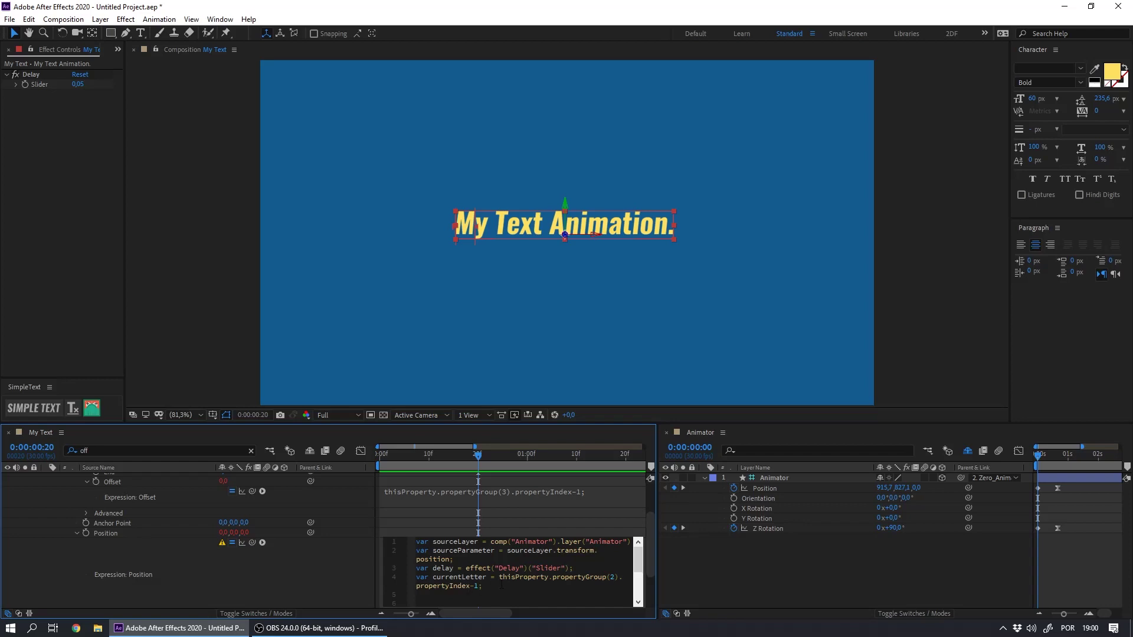
Add the line "var currentDelay = currentLetter * delay;" and leave a blank line below it.
text(var c)
text(urrentDelay =)
text(cu)
text(Le)
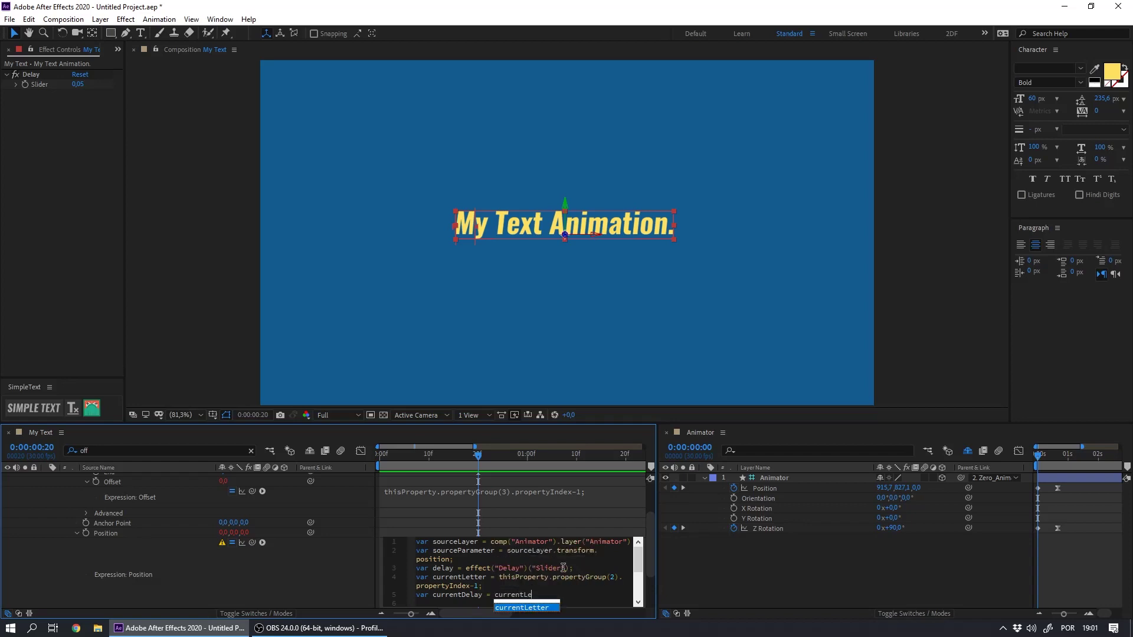
text(tter * )
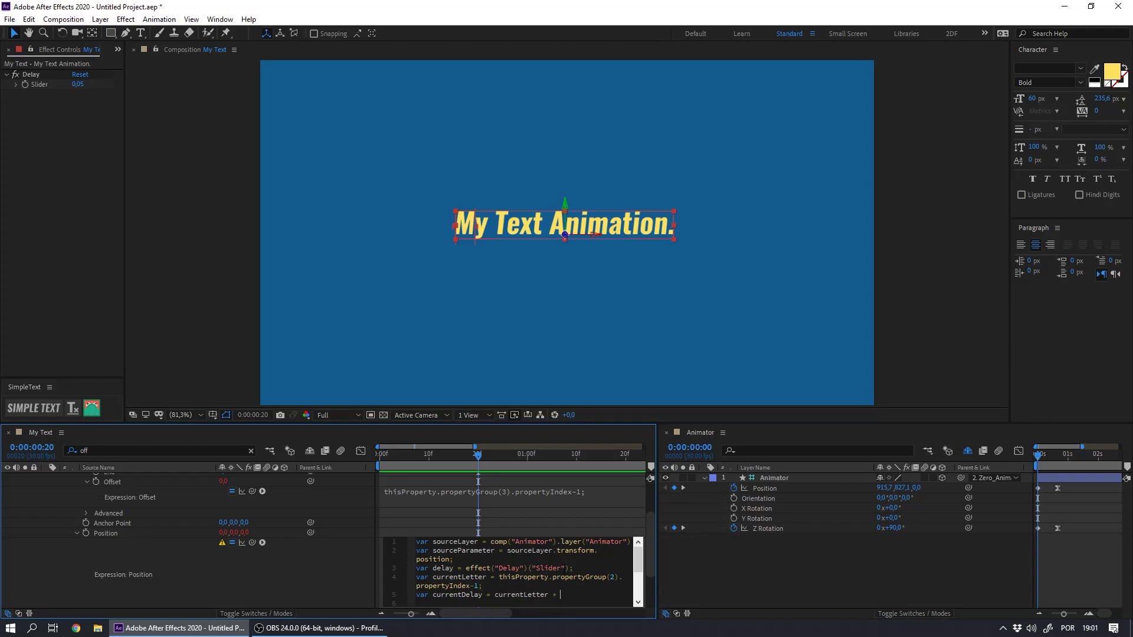
text(delay;)
key(Return)
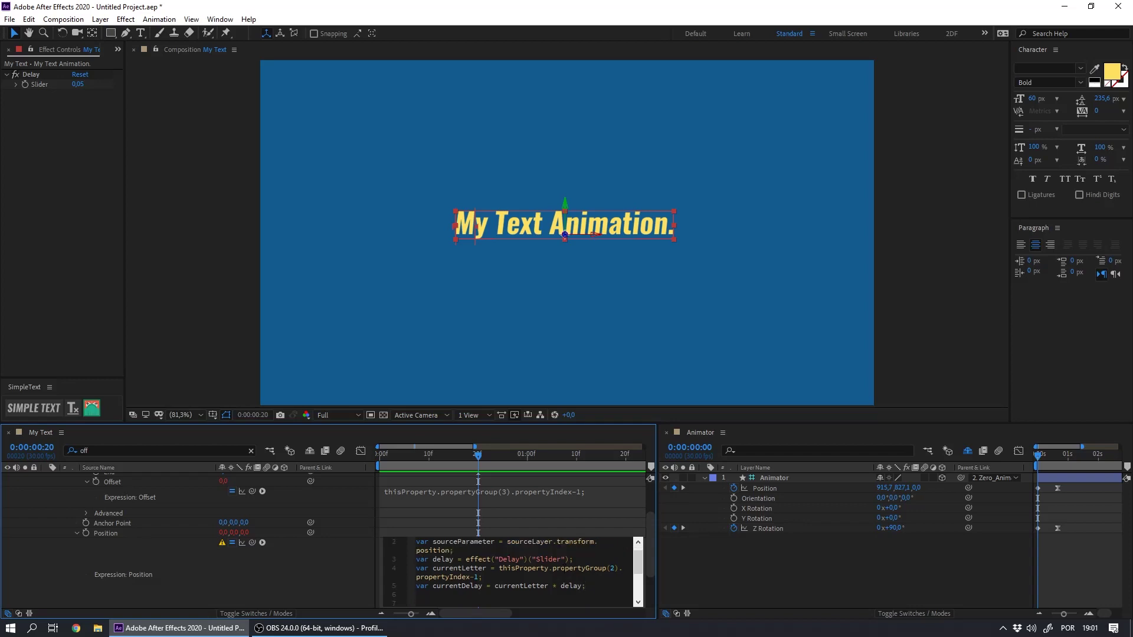
key(Return)
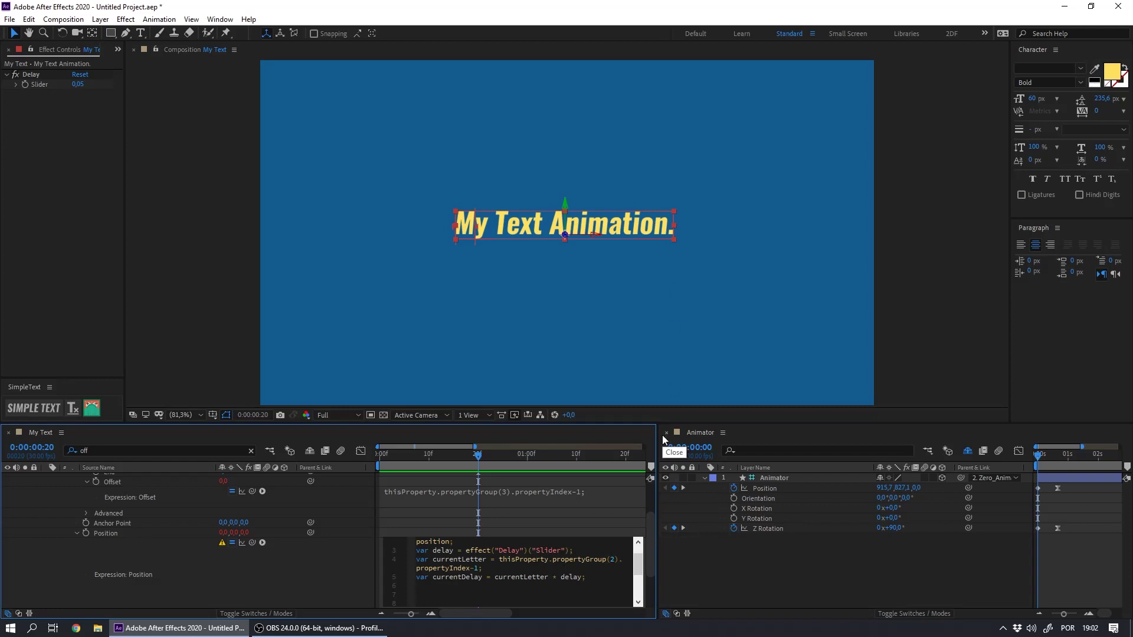
Write the final line "sourceParameter.valueAtTime(time-inPont)" and apply the Position expression.
text(sourcePara)
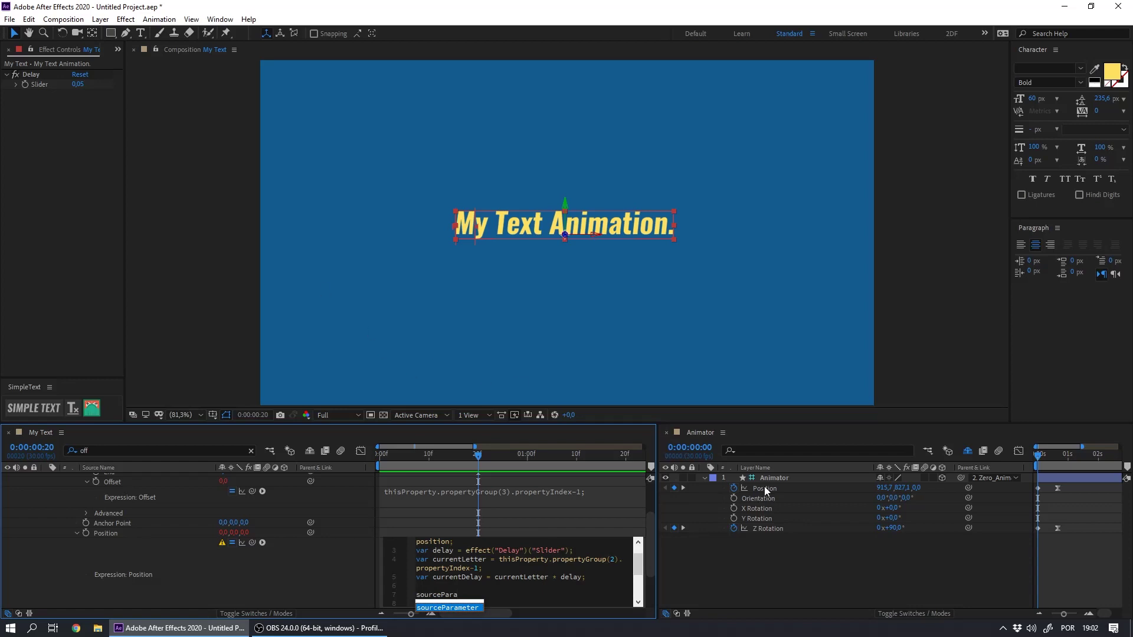
key(Return)
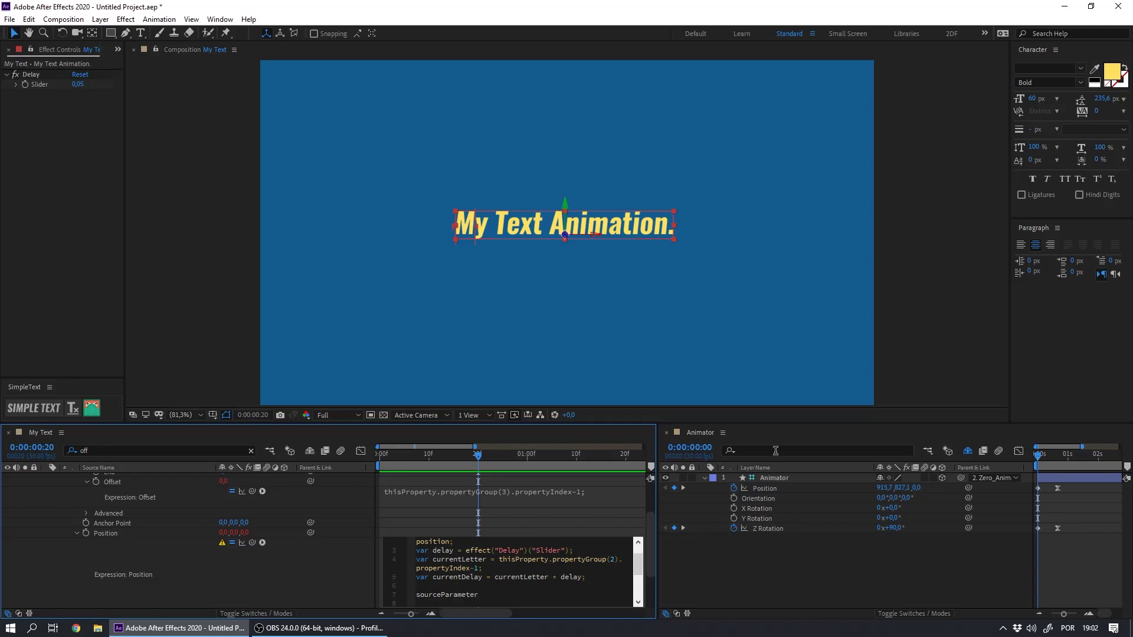
text(.value)
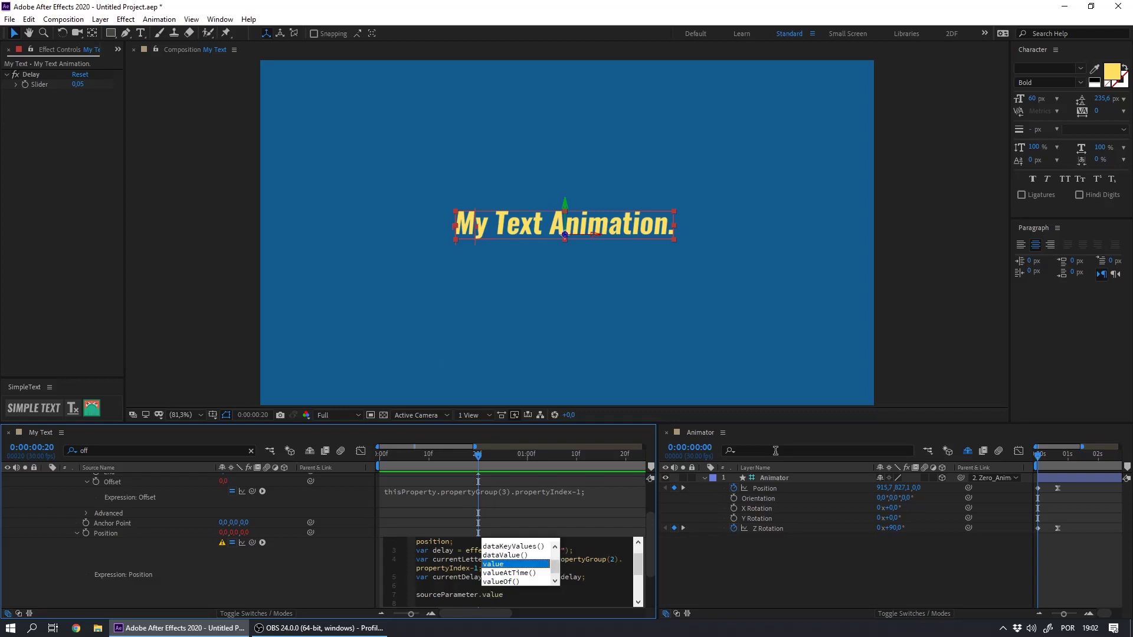
key(Down)
key(Return)
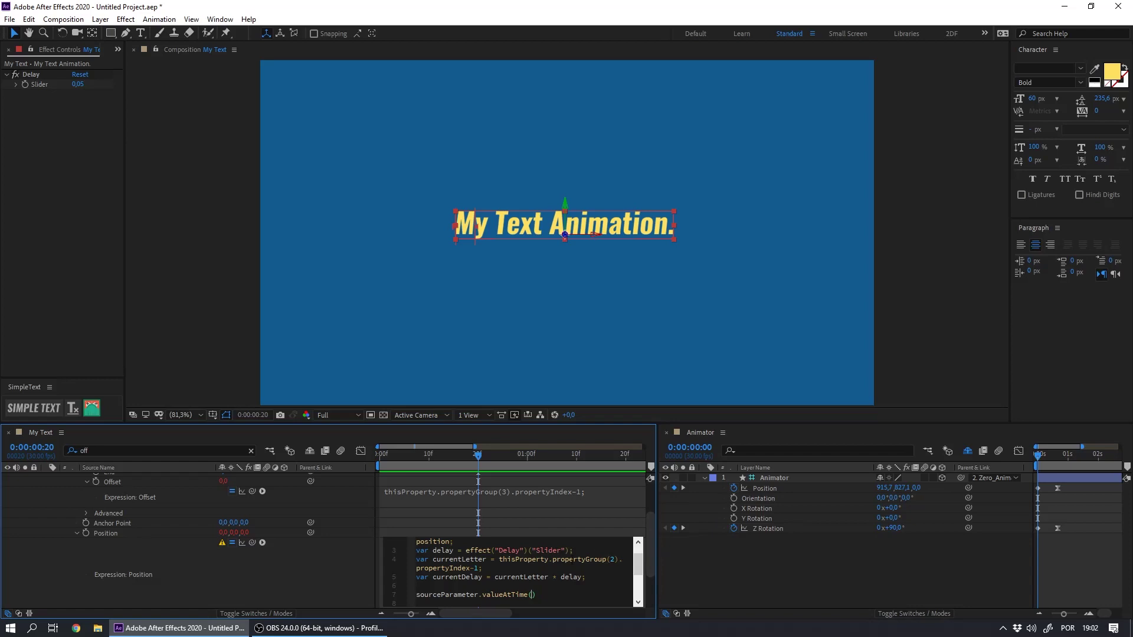
text(time)
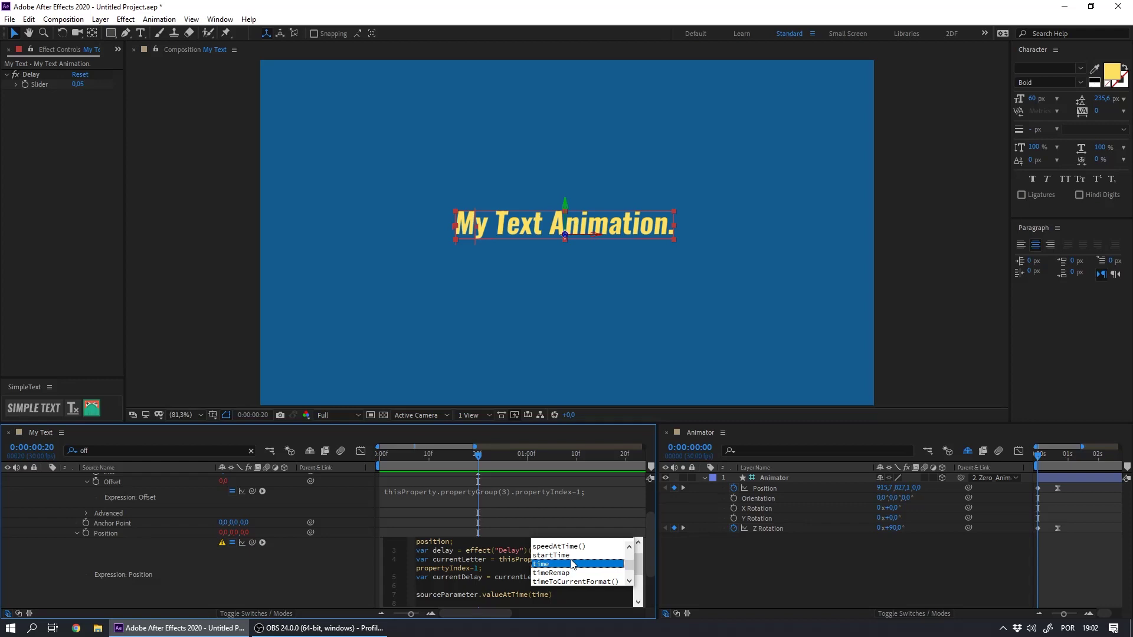
text(-inPo)
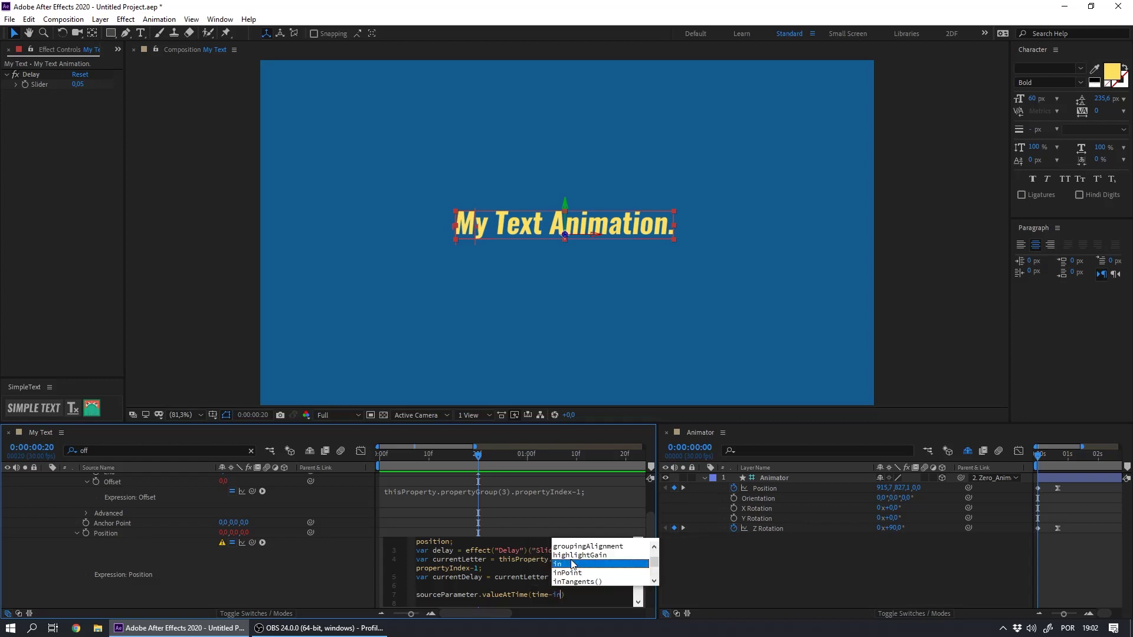
text(nt)
key(KP_Enter)
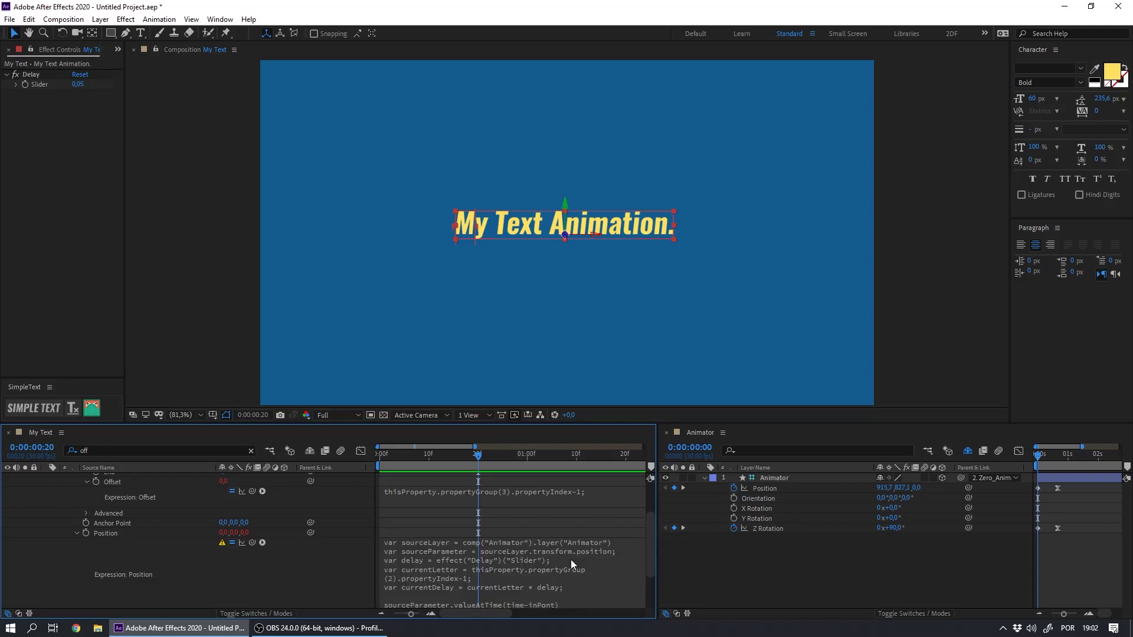
Trim the My Text Animation layer's start to frame 17 to demonstrate its in point, and restore the start to frame 0.
scroll(408, 503, up, 3)
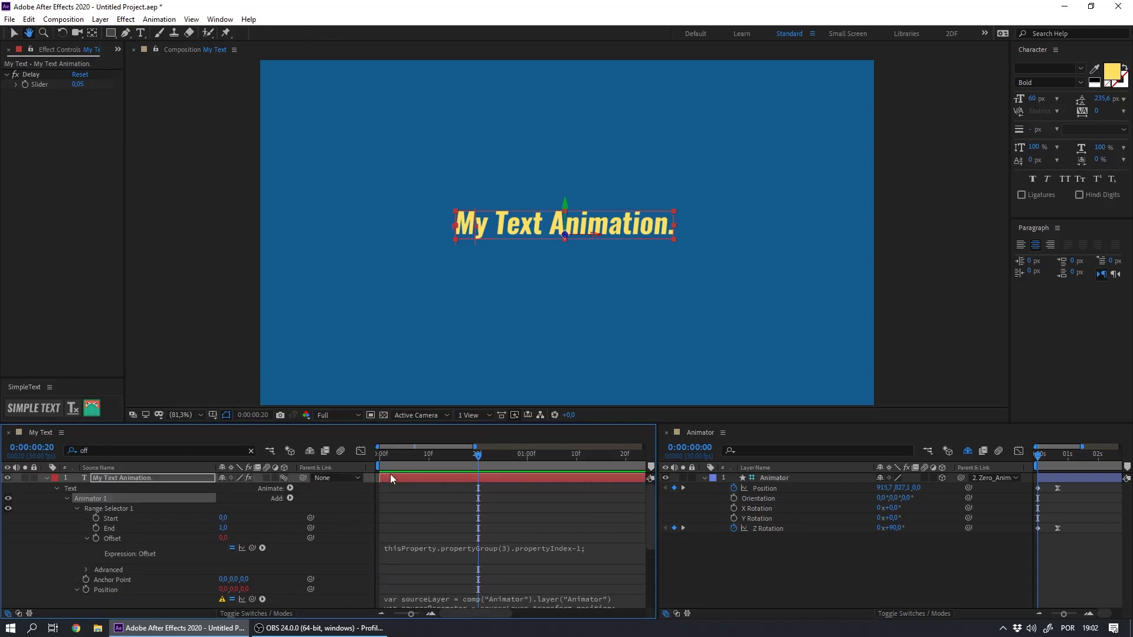
drag(394, 459, 379, 458)
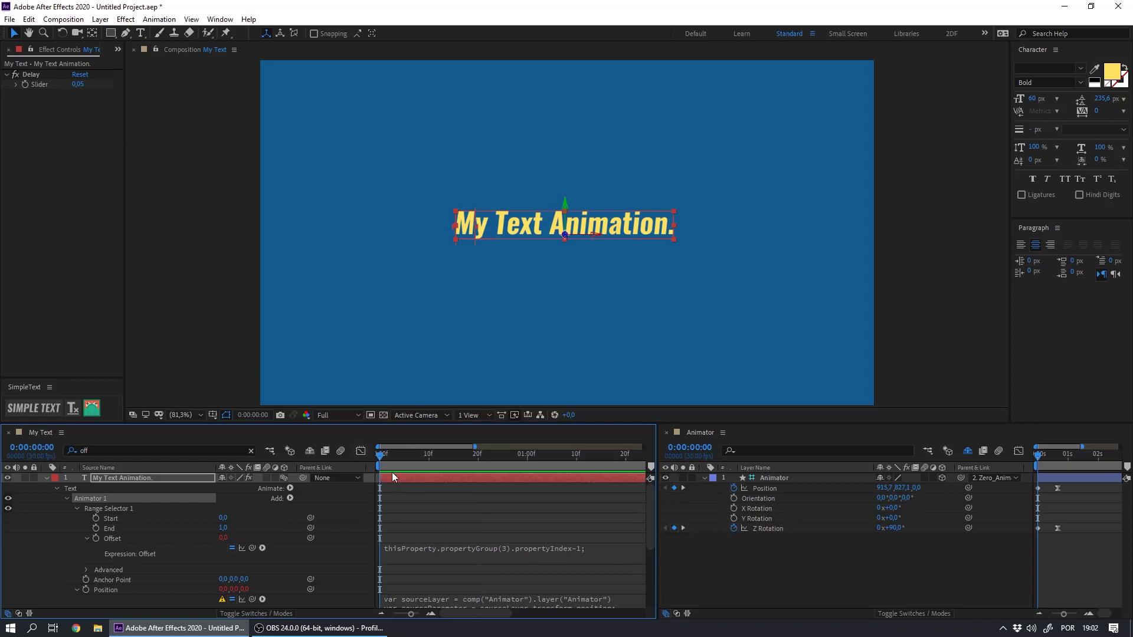
drag(383, 460, 354, 478)
click(455, 458)
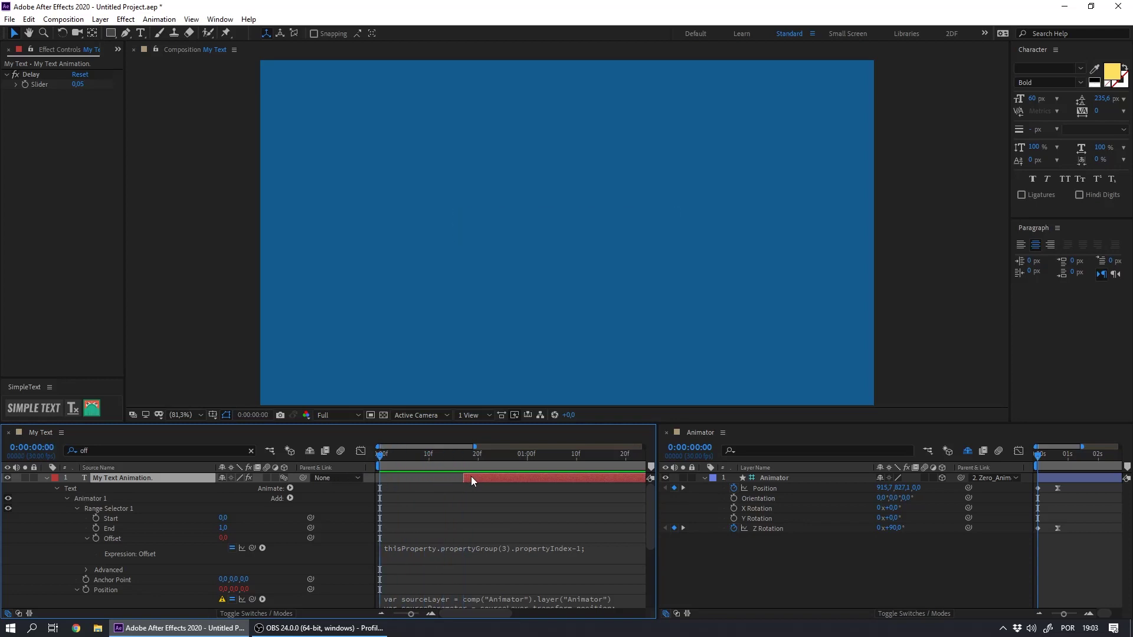
drag(458, 463, 465, 462)
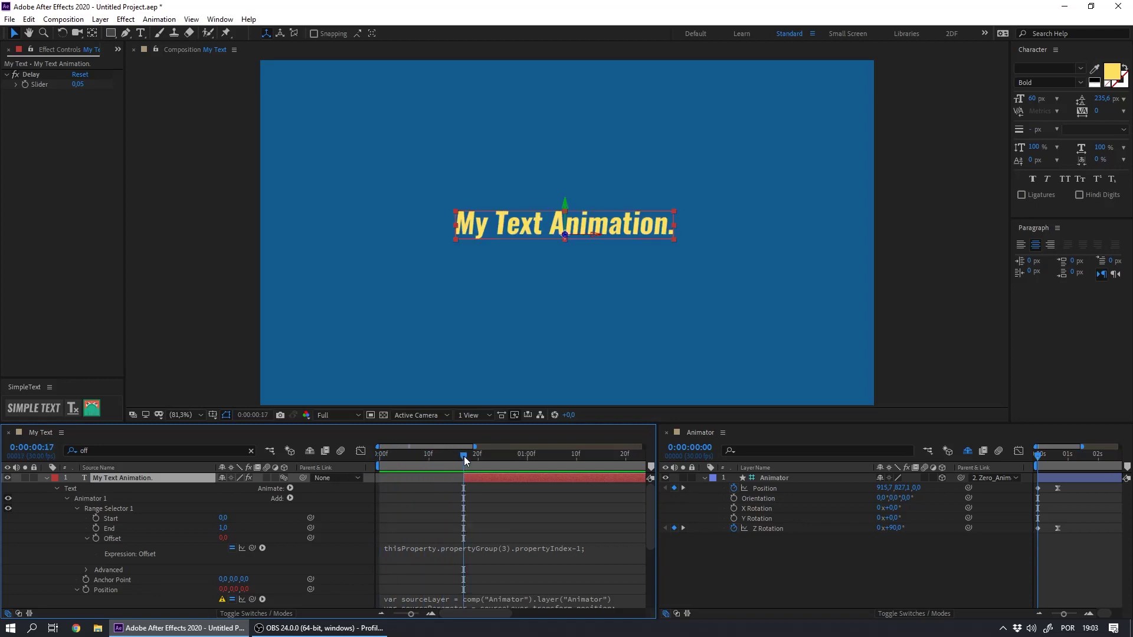
key(Home)
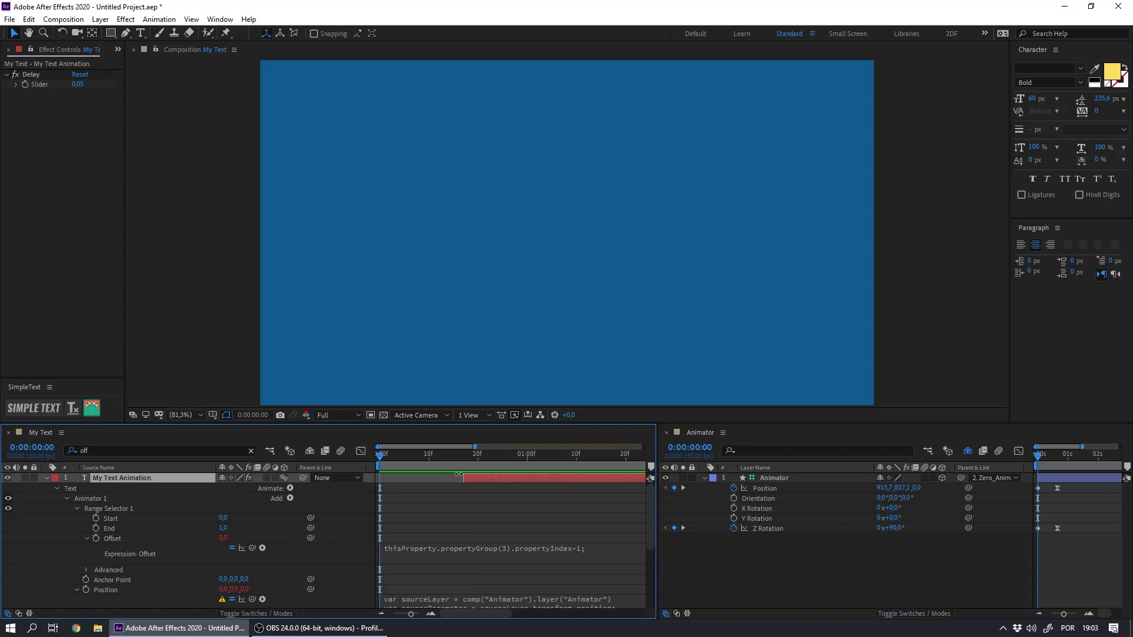
drag(458, 475, 381, 475)
Disable the Position expression and extend its last line with "-currentDelay" inside valueAtTime, ending it with a semicolon.
drag(648, 515, 654, 561)
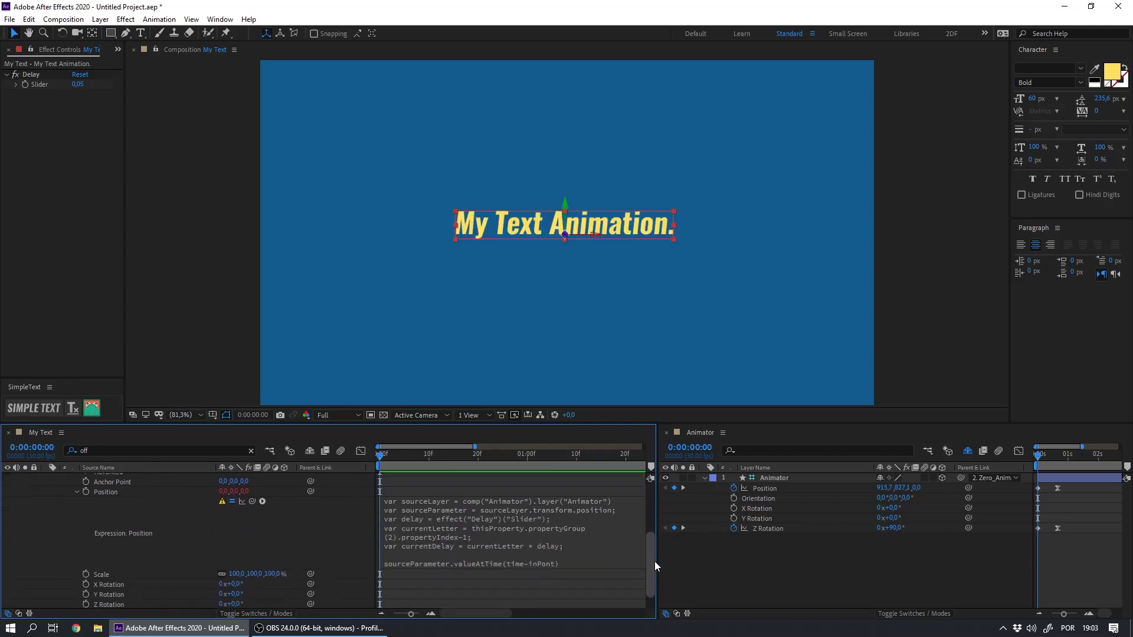
click(532, 557)
click(230, 497)
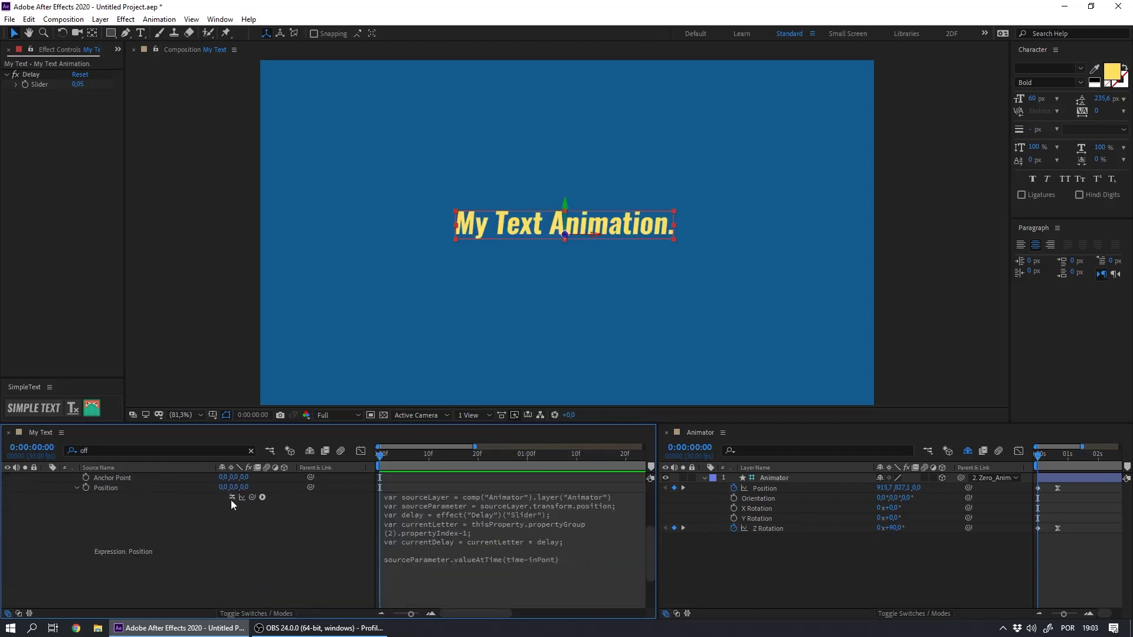
click(232, 497)
click(558, 573)
click(520, 567)
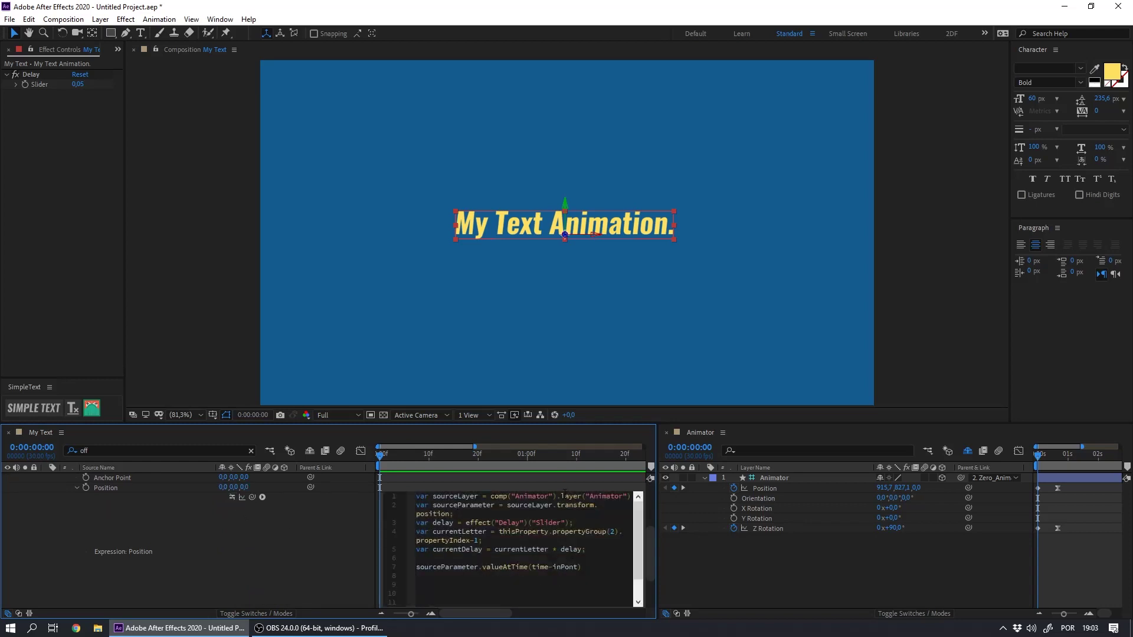
text(-currentDela)
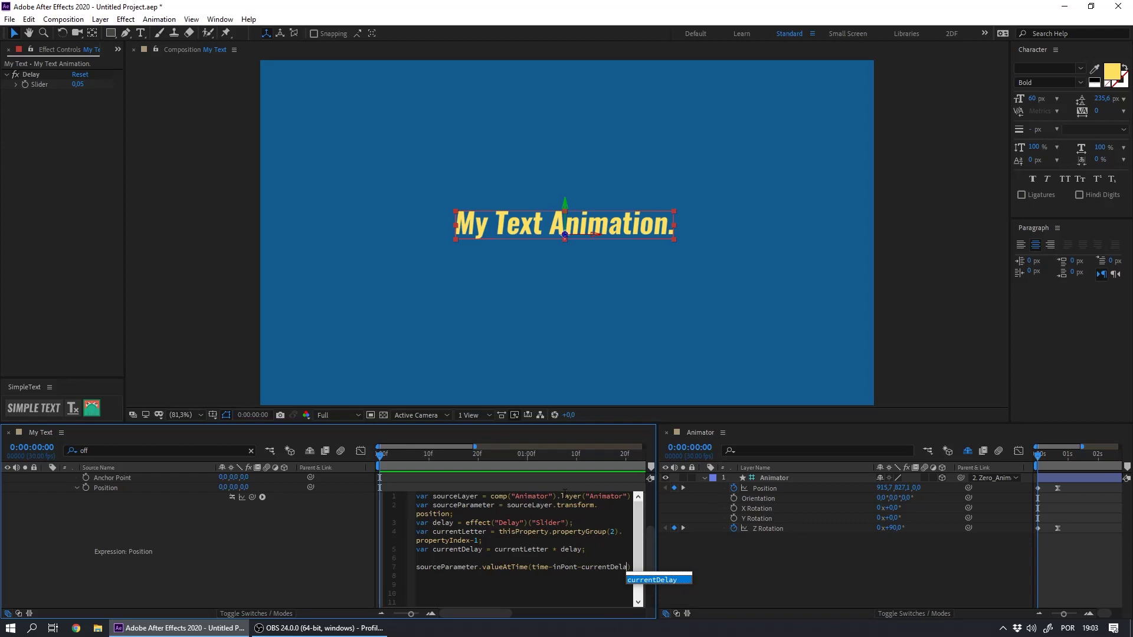
text(y)
key(Right)
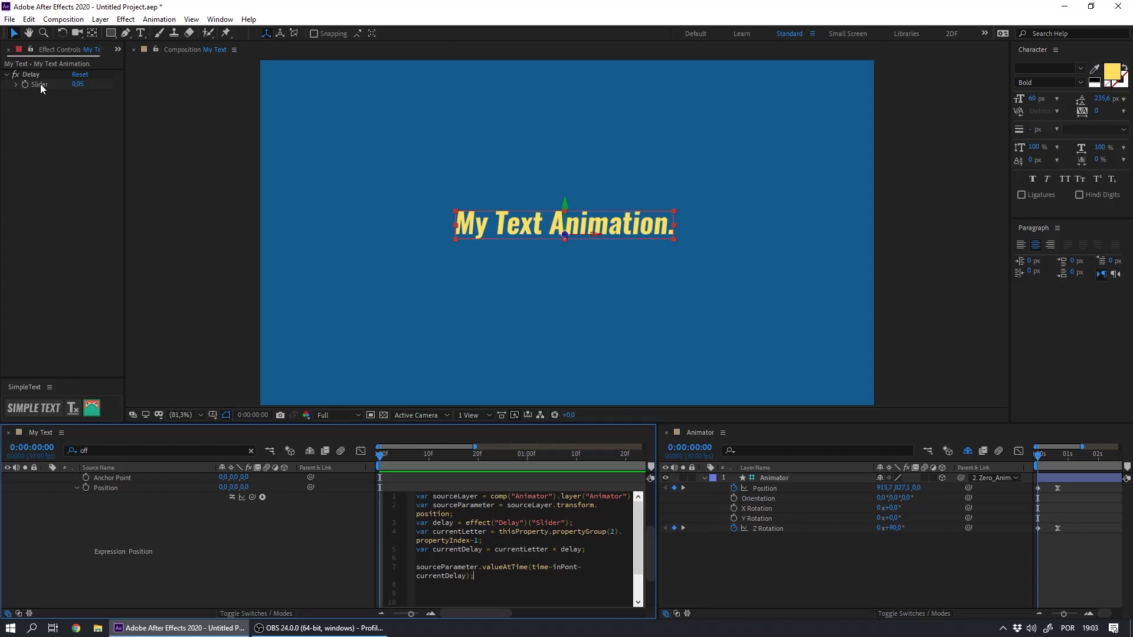
click(76, 108)
Correct the misspelled "inPont" to "inPoint" in the Position expression's last line and apply it.
click(549, 559)
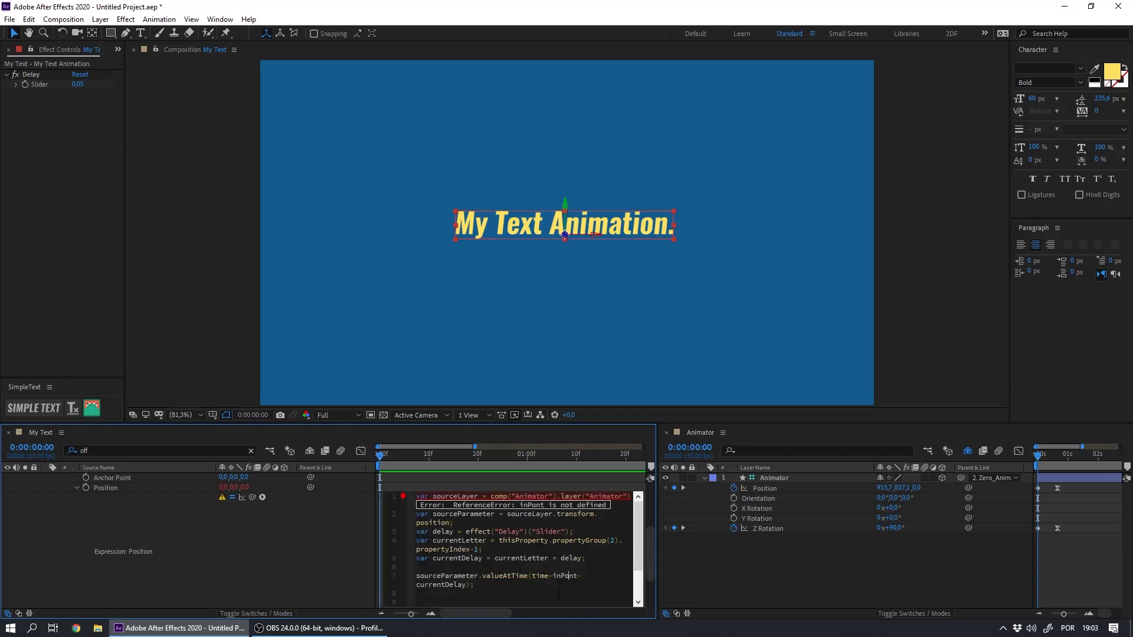
text(i)
key(BackSpace)
key(BackSpace)
key(BackSpace)
text(oin)
click(308, 553)
Preview the per-character position animation in the My Text composition.
key(space)
key(space)
key(space)
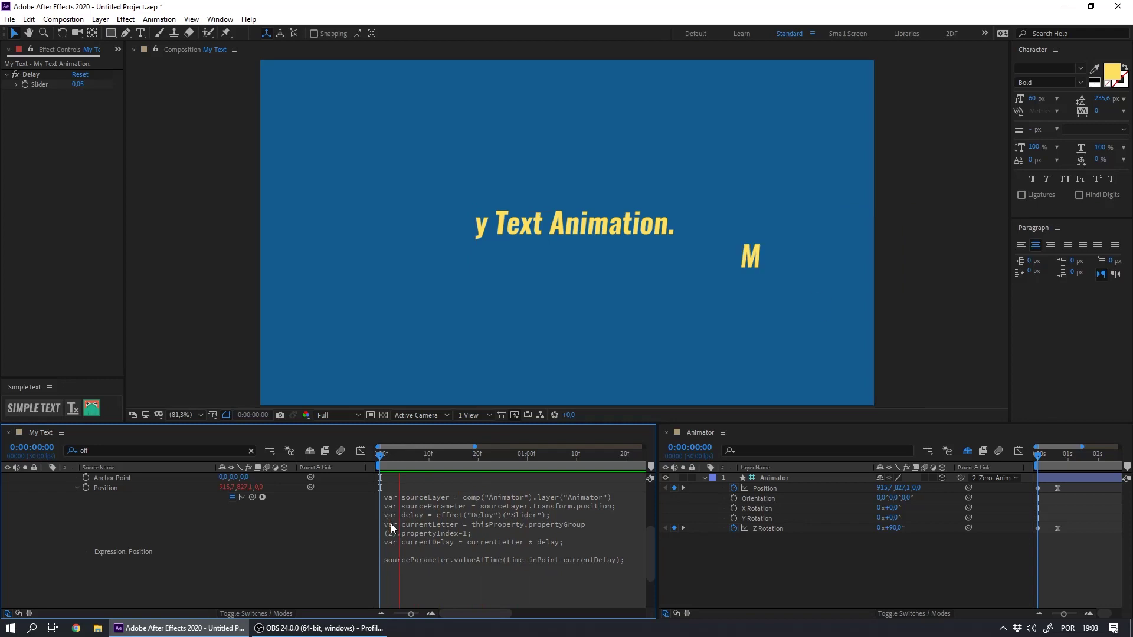
Duplicate the text animators until there are six on the My Text Animation layer, and preview the staggered letters.
key(space)
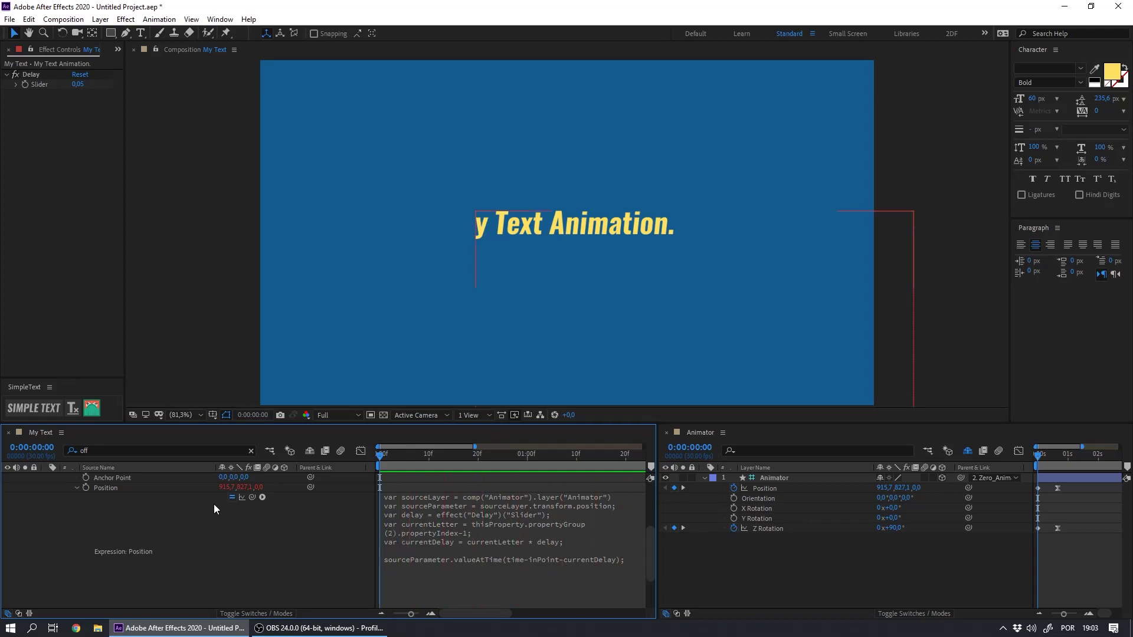
scroll(649, 530, up, 3)
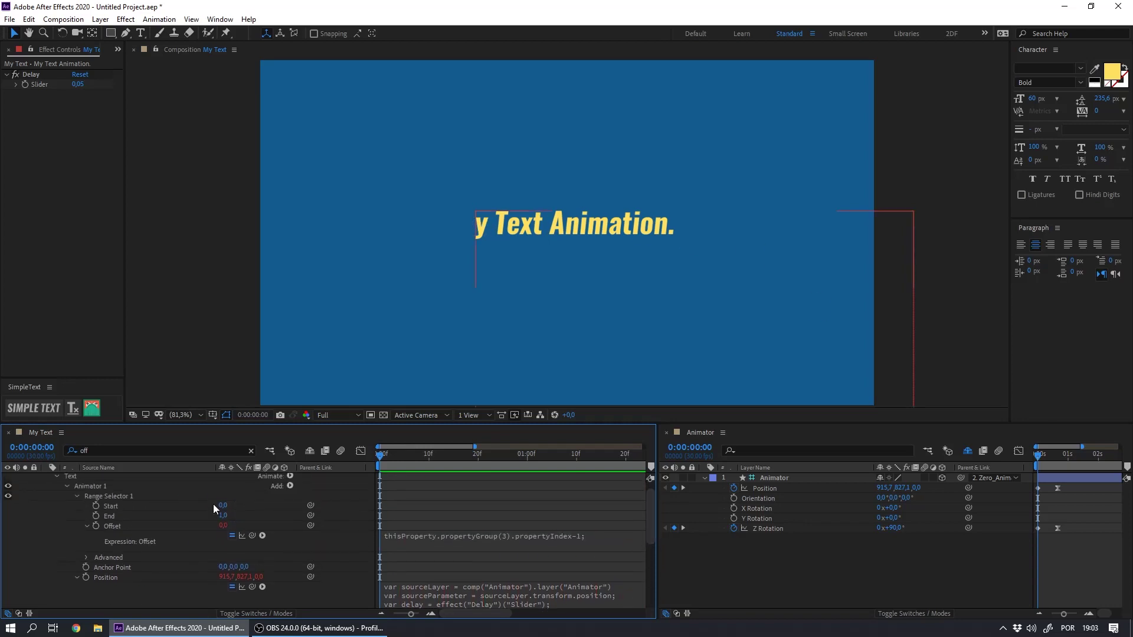
click(66, 486)
click(108, 527)
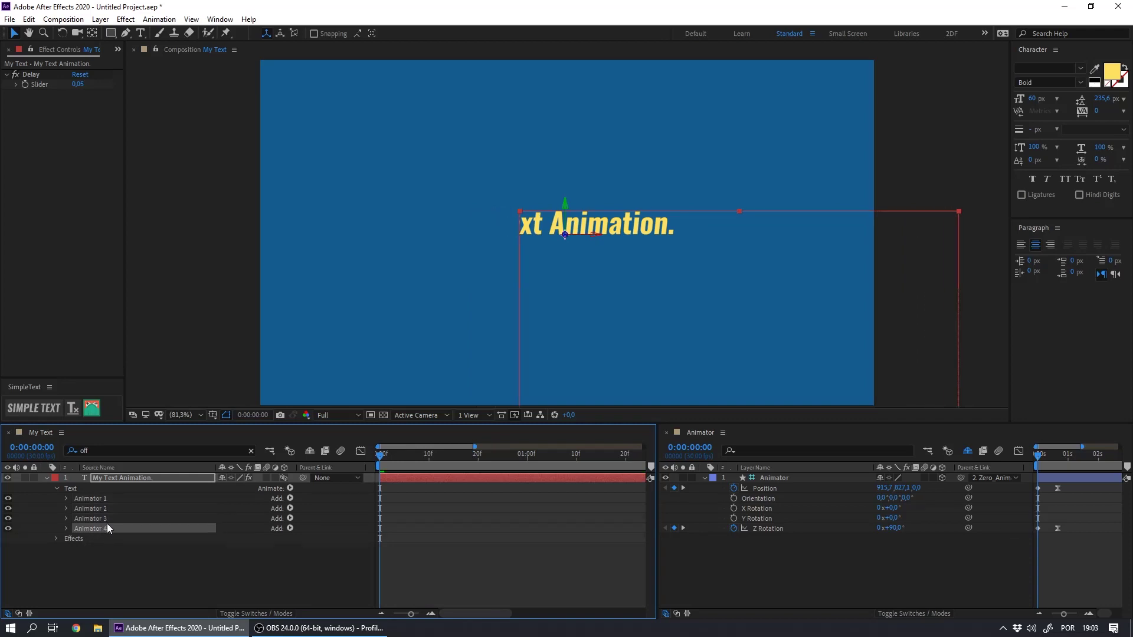
key(ctrl+d)
key(ctrl+d)
key(space)
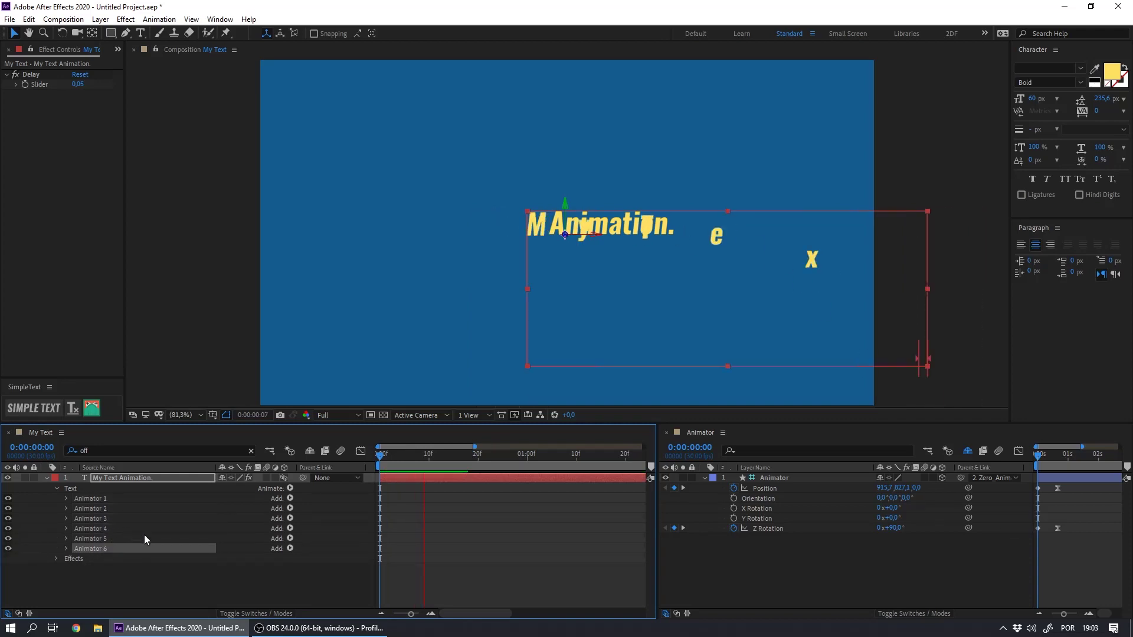
click(246, 575)
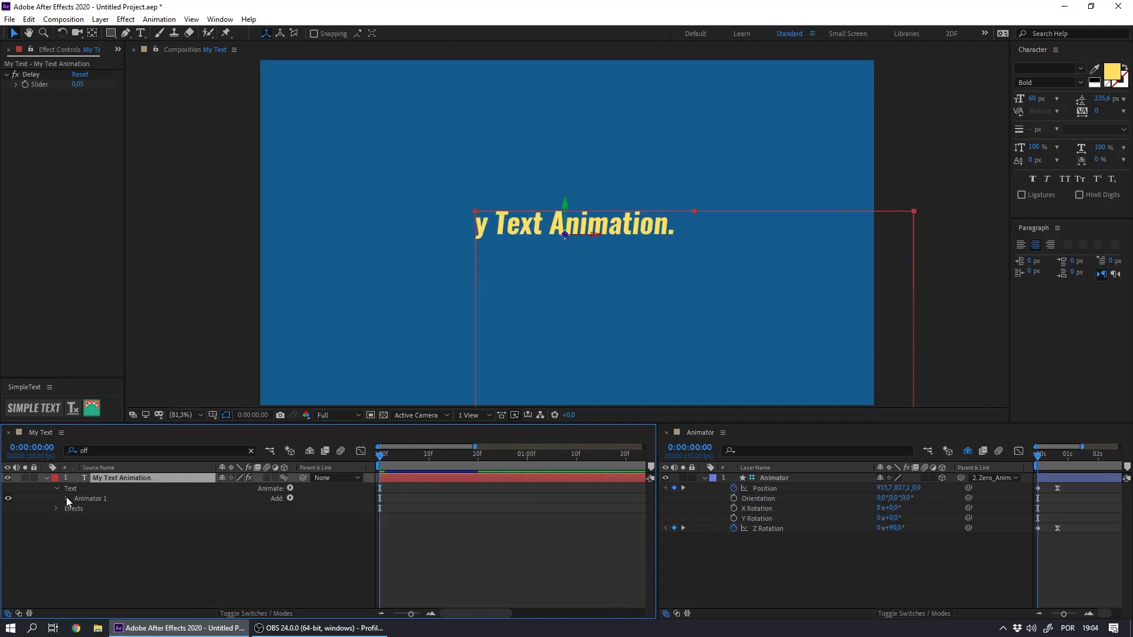
Reveal the Animator layer's Anchor Point and link the Anchor Point of text Animator 1 to it.
click(66, 498)
scroll(76, 573, down, 3)
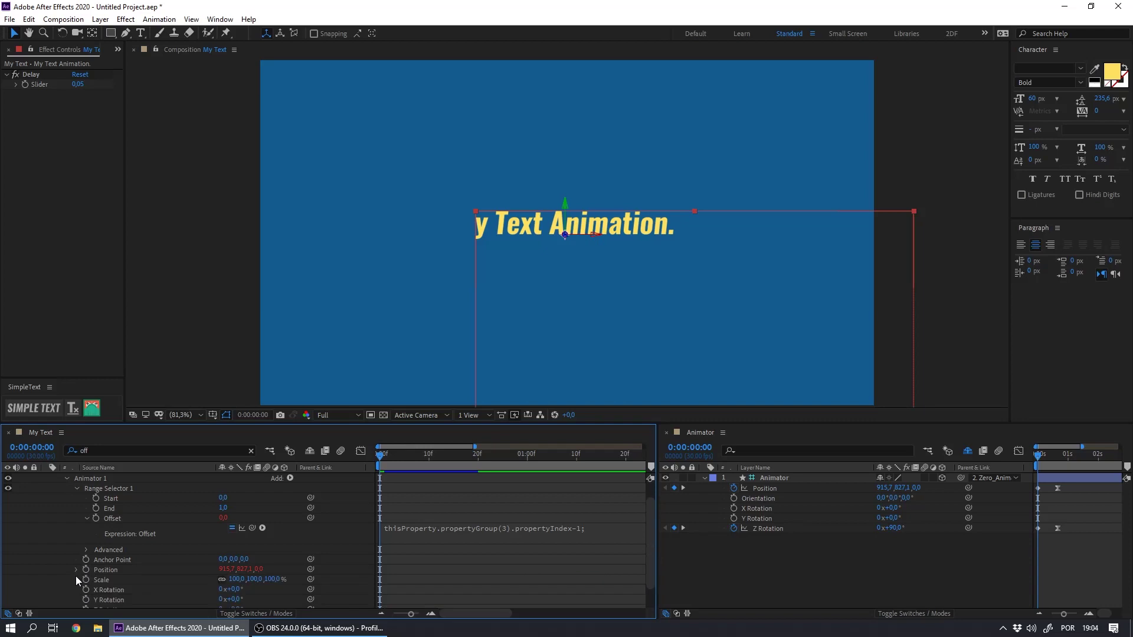
scroll(148, 511, up, 2)
scroll(119, 526, up, 1)
click(83, 528)
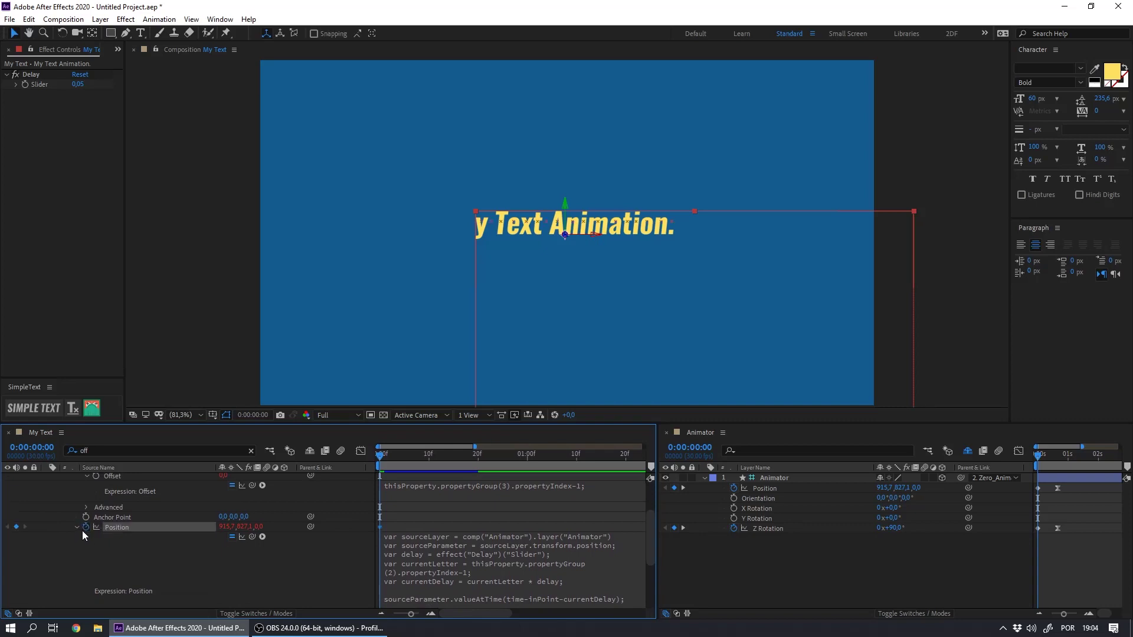
click(78, 527)
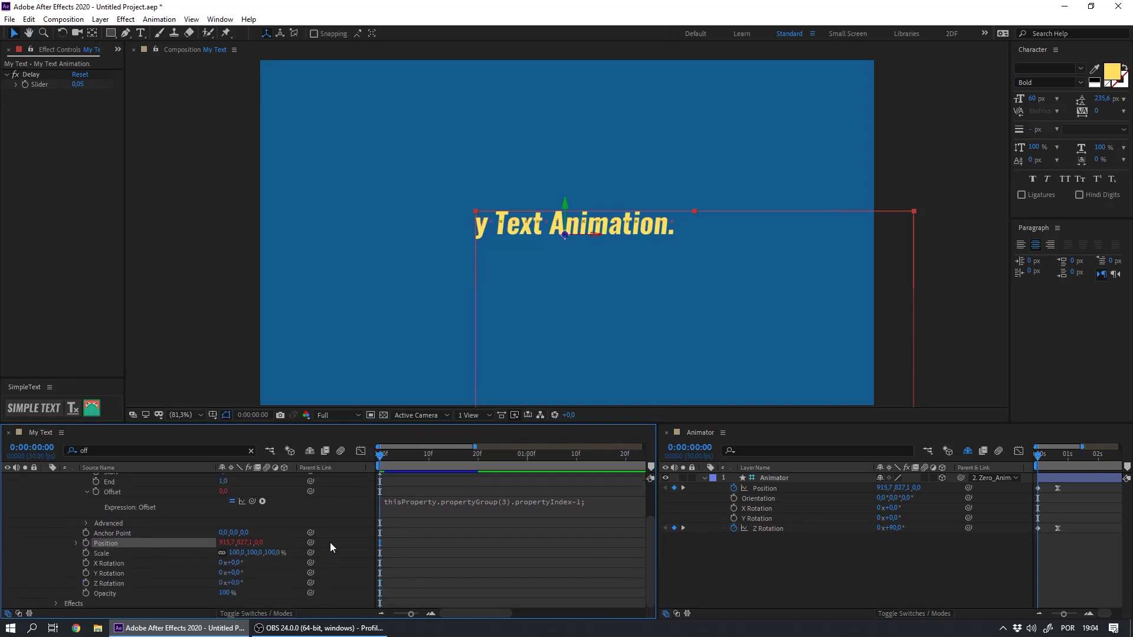
click(771, 478)
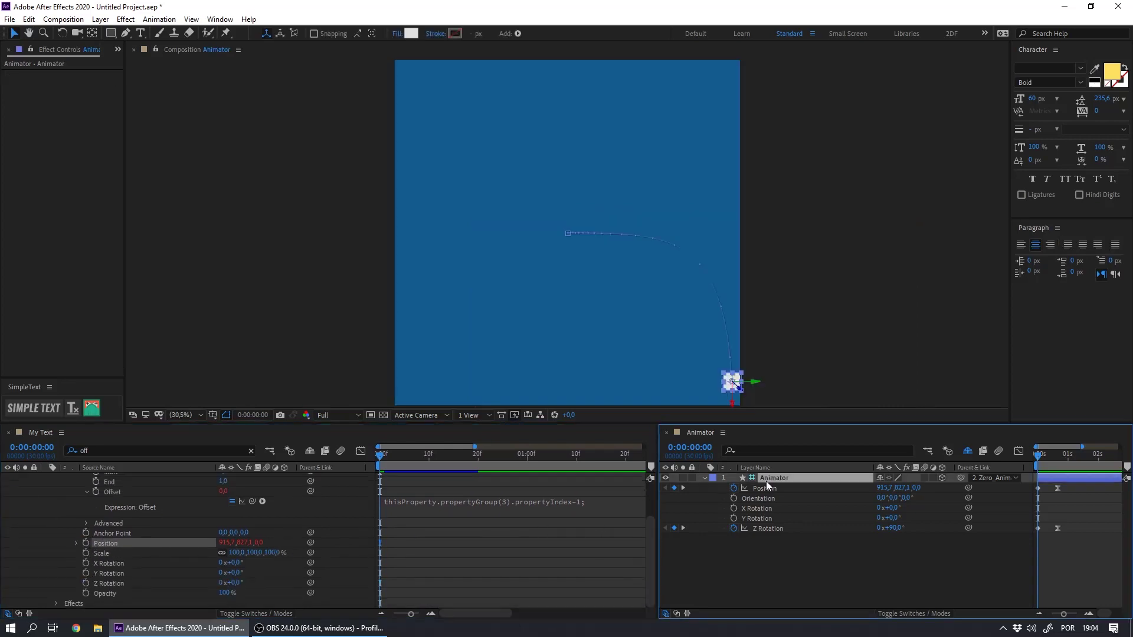
key(shift+a)
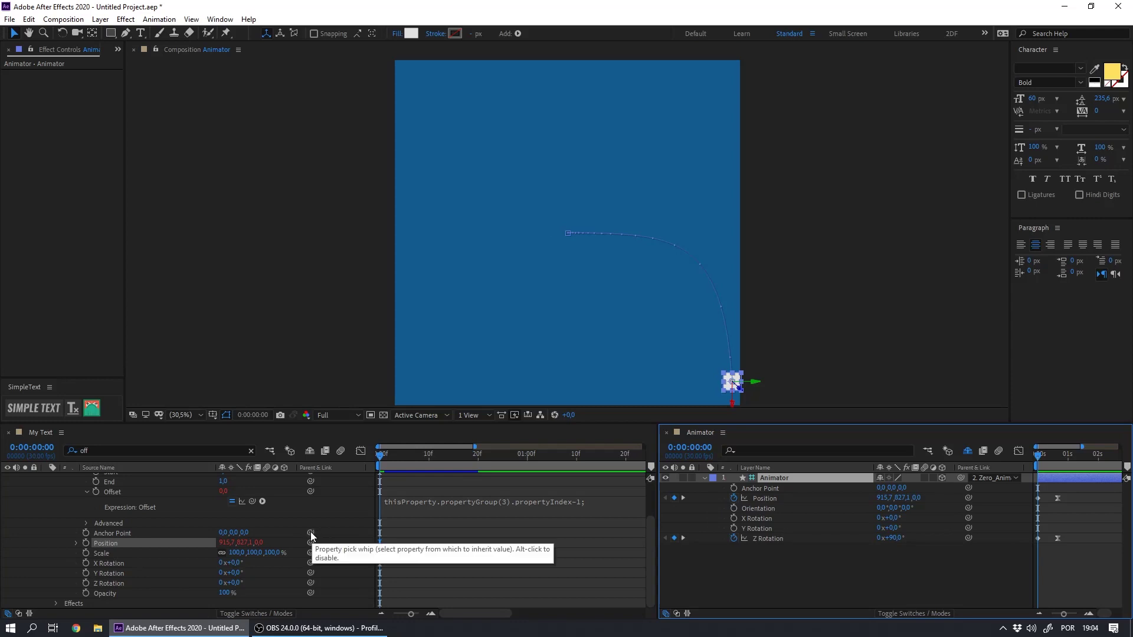
drag(310, 533, 761, 499)
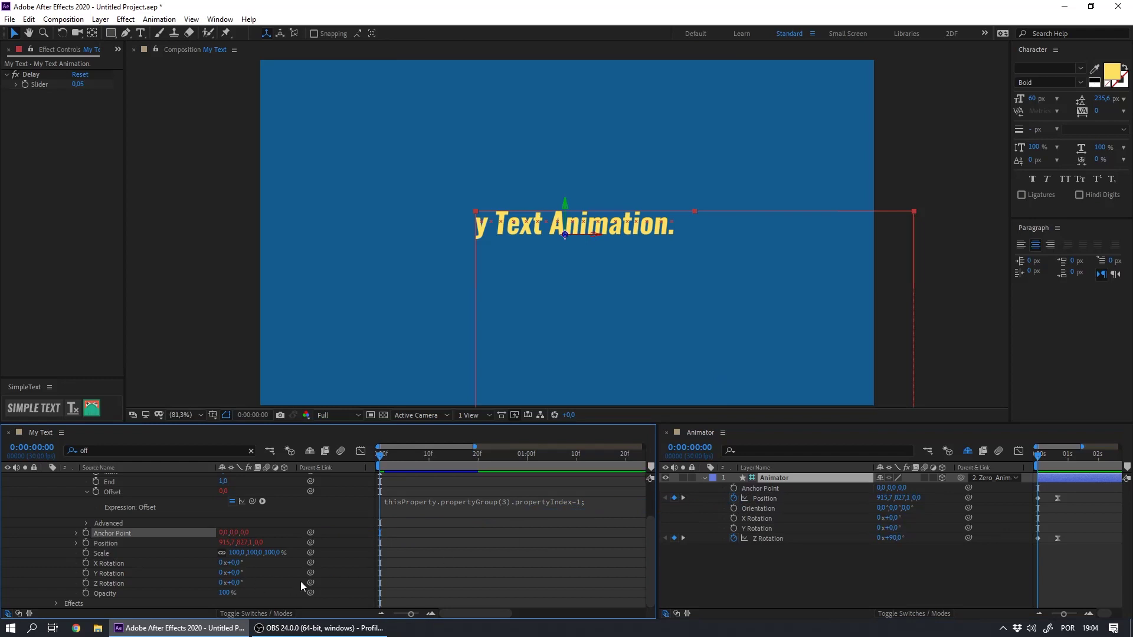
Reveal the Animator layer's Scale and link the Scale of text Animator 1 to it.
drag(309, 553, 759, 538)
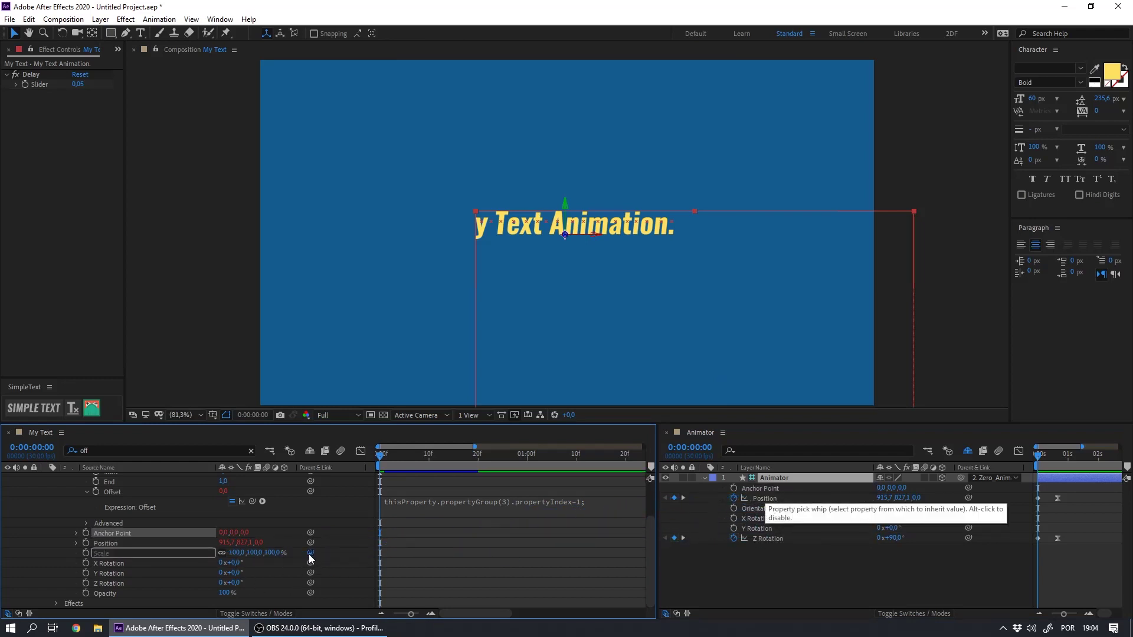
click(784, 478)
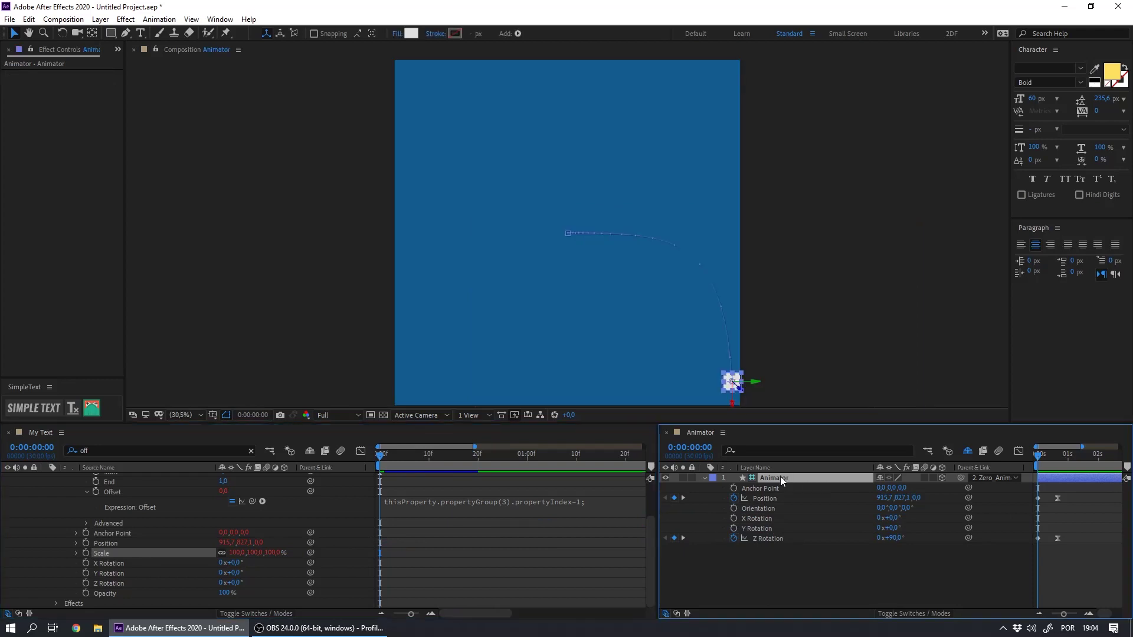
key(shift+s)
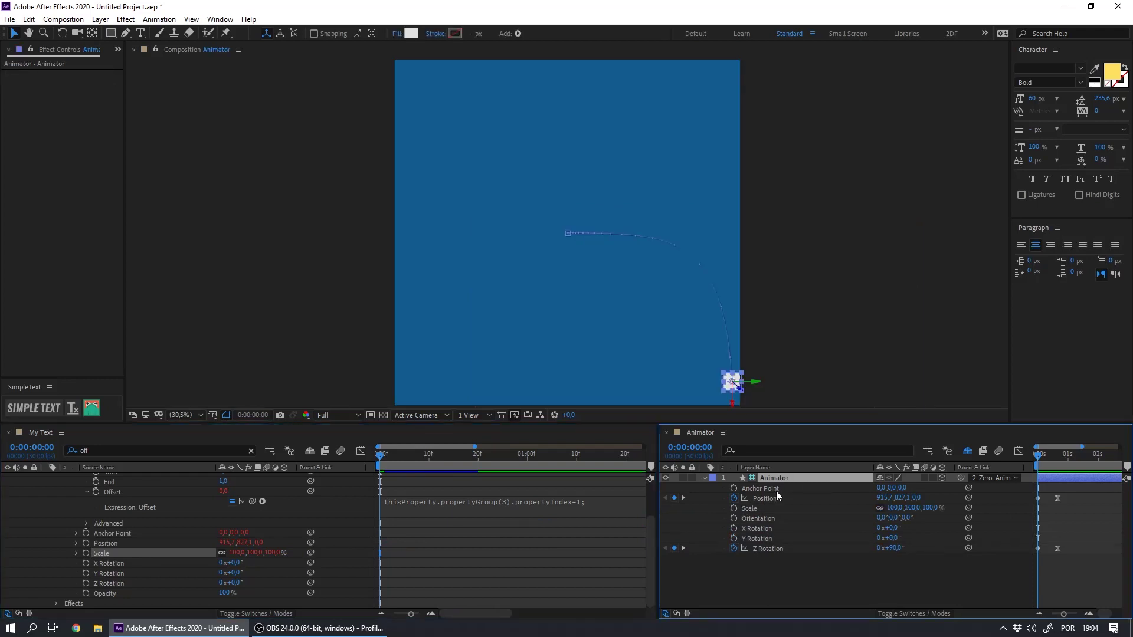
drag(312, 554, 758, 507)
Link the X, Y and Z Rotation of text Animator 1 to the matching rotations of the Animator layer.
drag(311, 563, 759, 526)
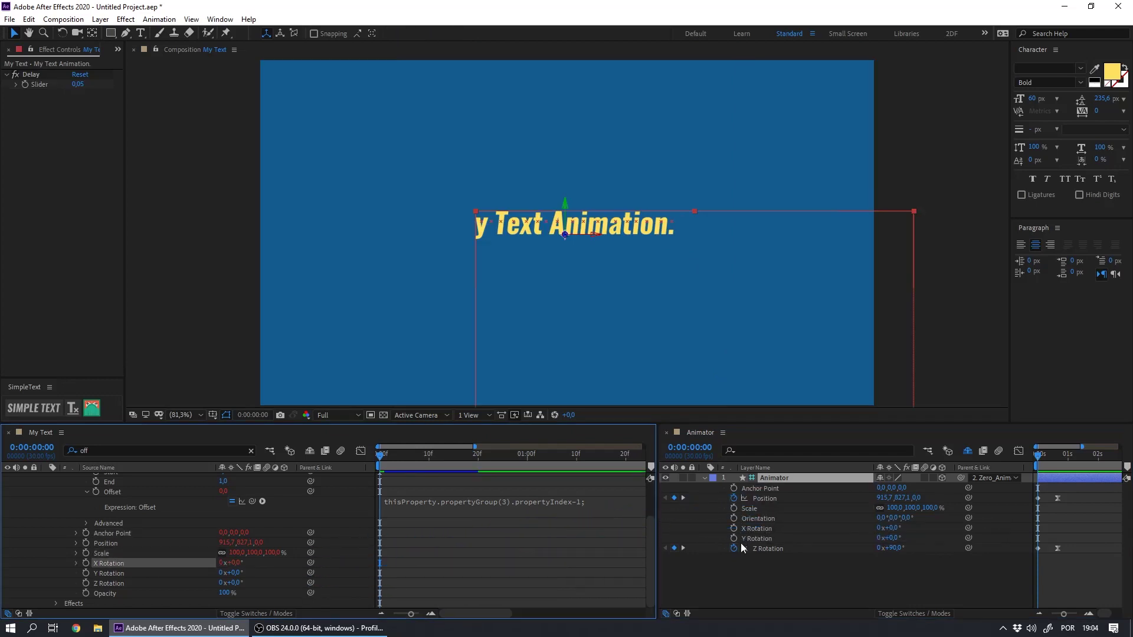
drag(310, 573, 757, 538)
drag(311, 583, 764, 547)
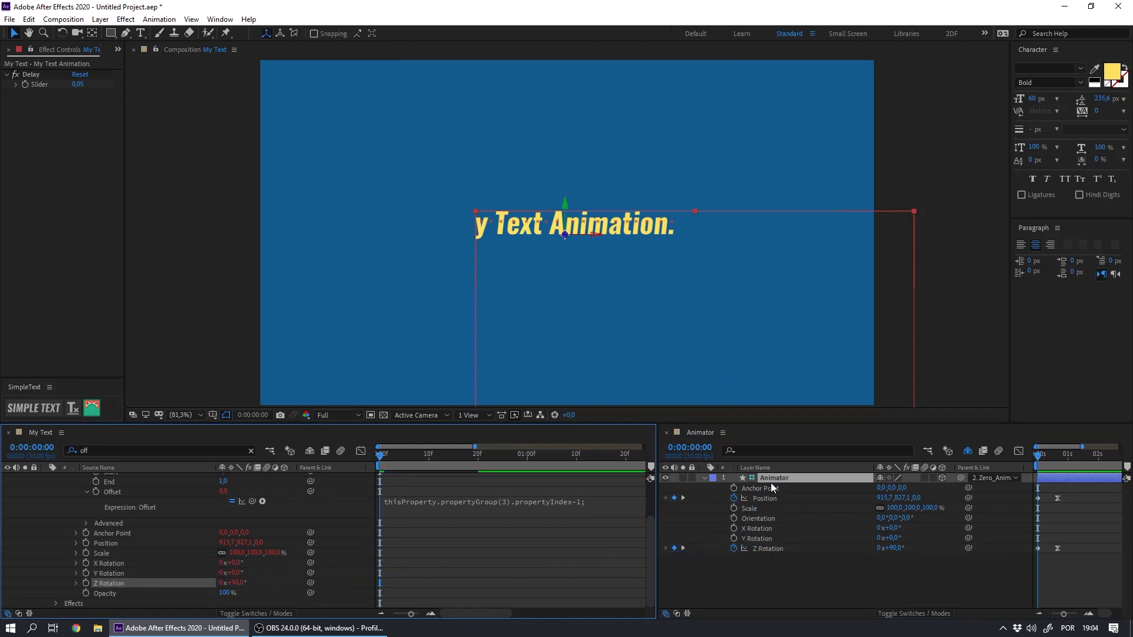
Reveal the Animator layer's Opacity and link the Opacity of text Animator 1 to it.
click(773, 478)
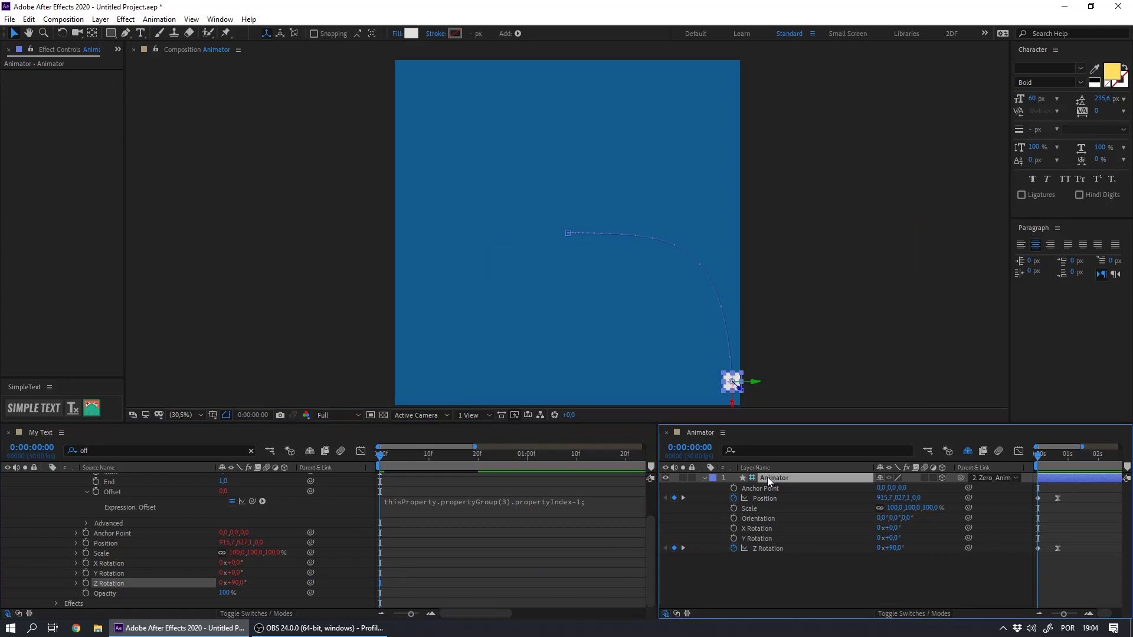
key(shift+t)
drag(311, 593, 770, 560)
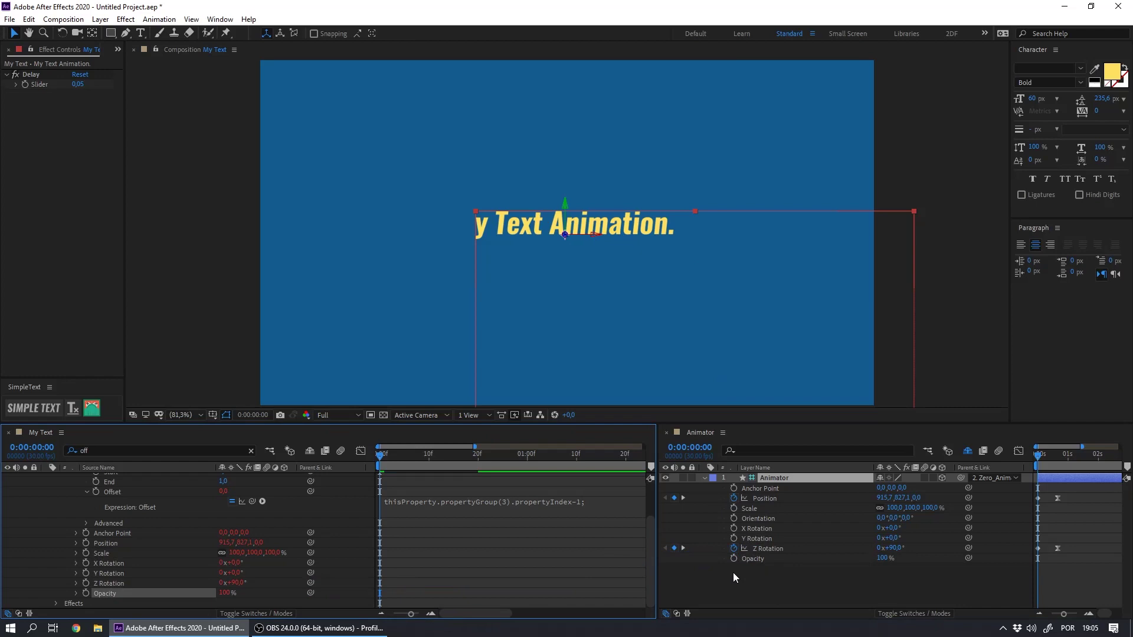
Copy the complete Position expression of text Animator 1, and collapse its Offset and Position expressions.
click(87, 491)
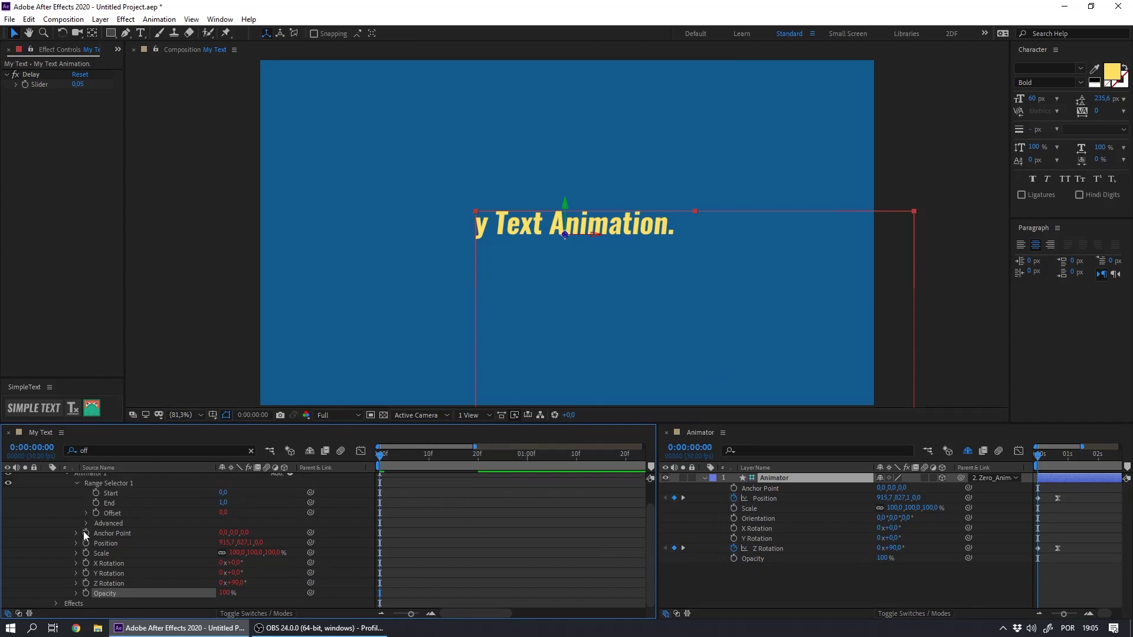
click(76, 543)
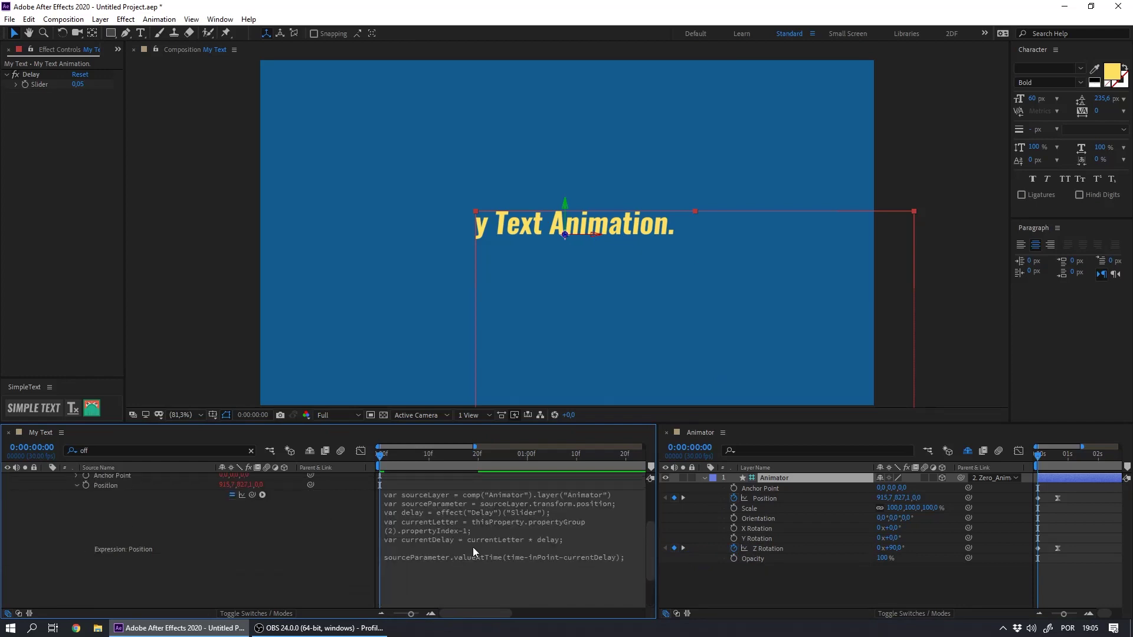
click(498, 543)
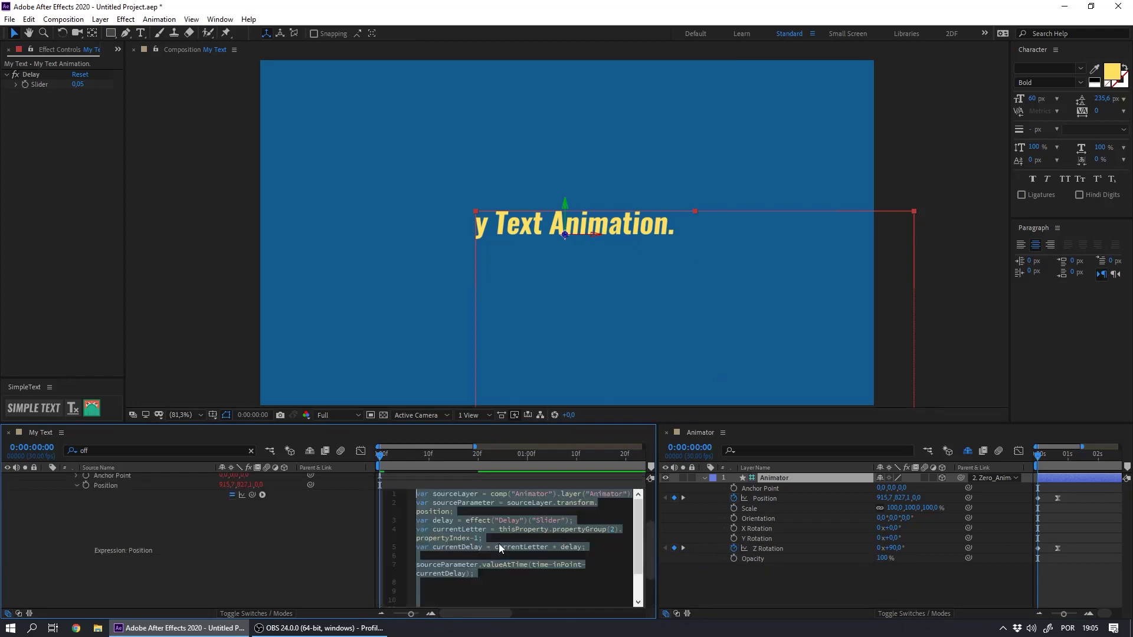
click(77, 485)
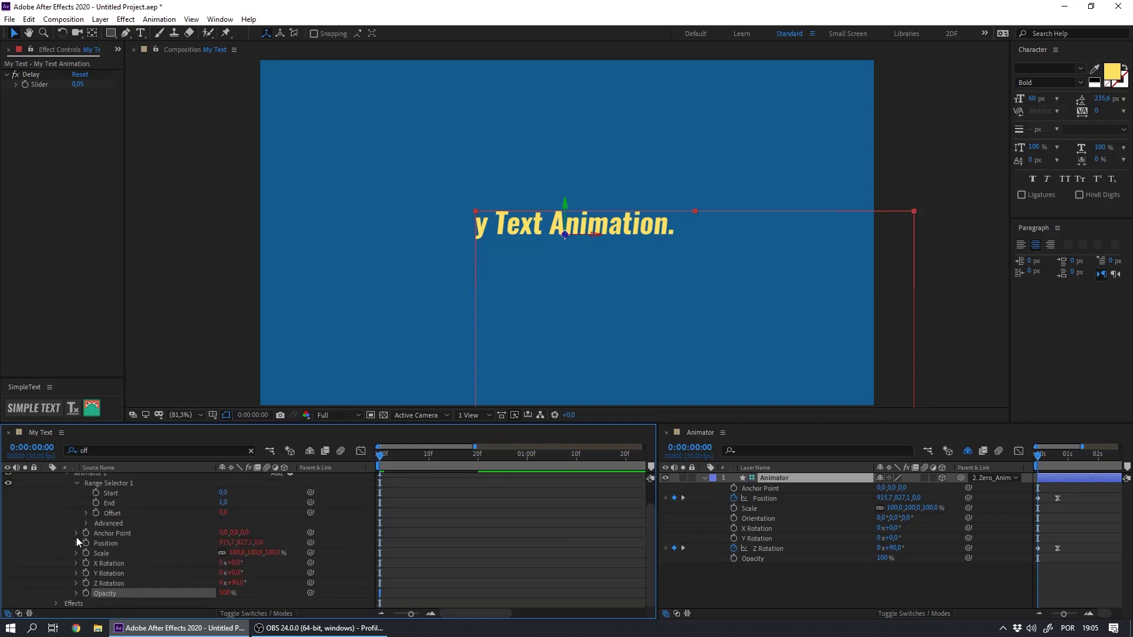
Add blank lines above the link in the Anchor Point expression and paste the copied Position expression there.
click(75, 534)
drag(451, 553, 447, 589)
click(406, 557)
key(Left)
key(Return)
key(Return)
key(Return)
key(Up)
key(Up)
key(Up)
key(ctrl+v)
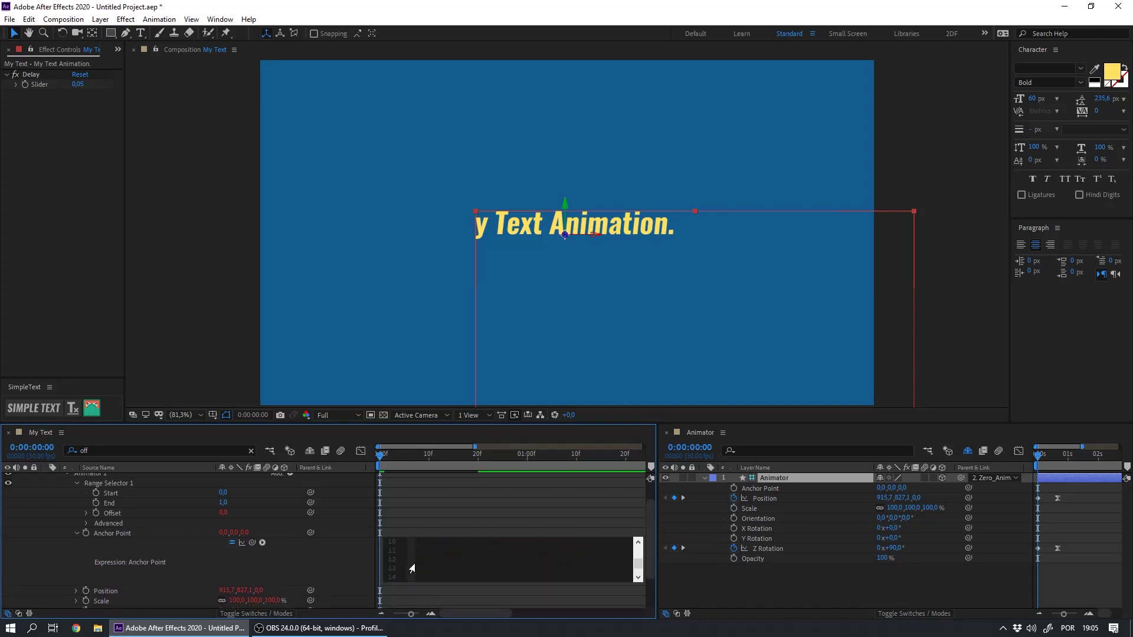
scroll(636, 565, down, 2)
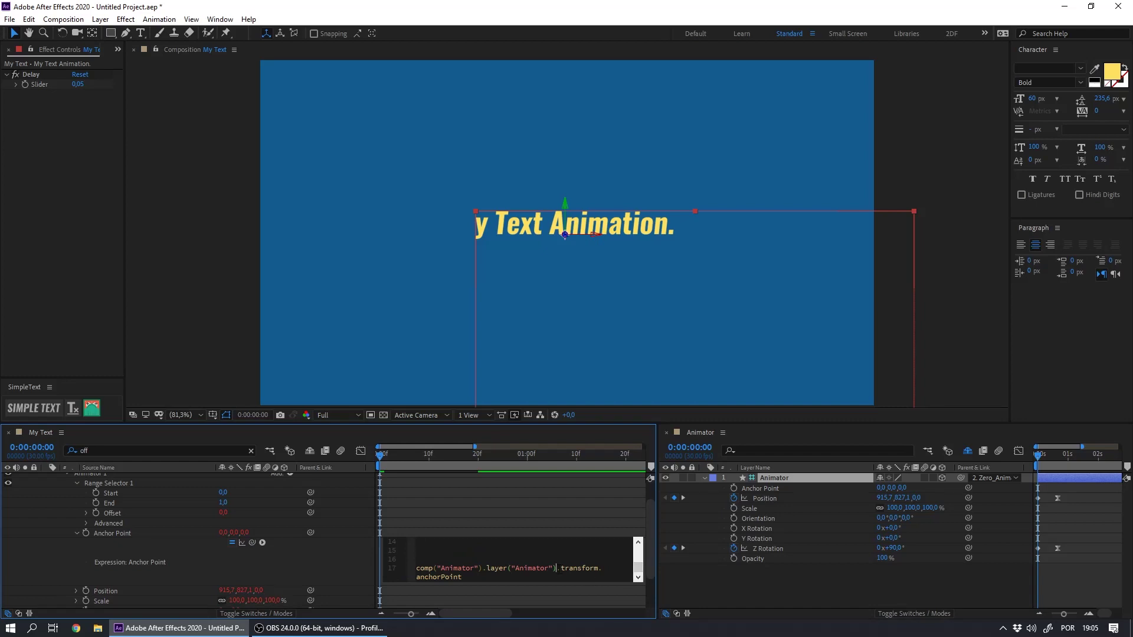
Replace ".transform.position" in the Anchor Point expression's sourceParameter line with ".transform.anchorPoint" taken from the link line, and apply the expression.
drag(555, 568, 565, 576)
key(ctrl+c)
key(BackSpace)
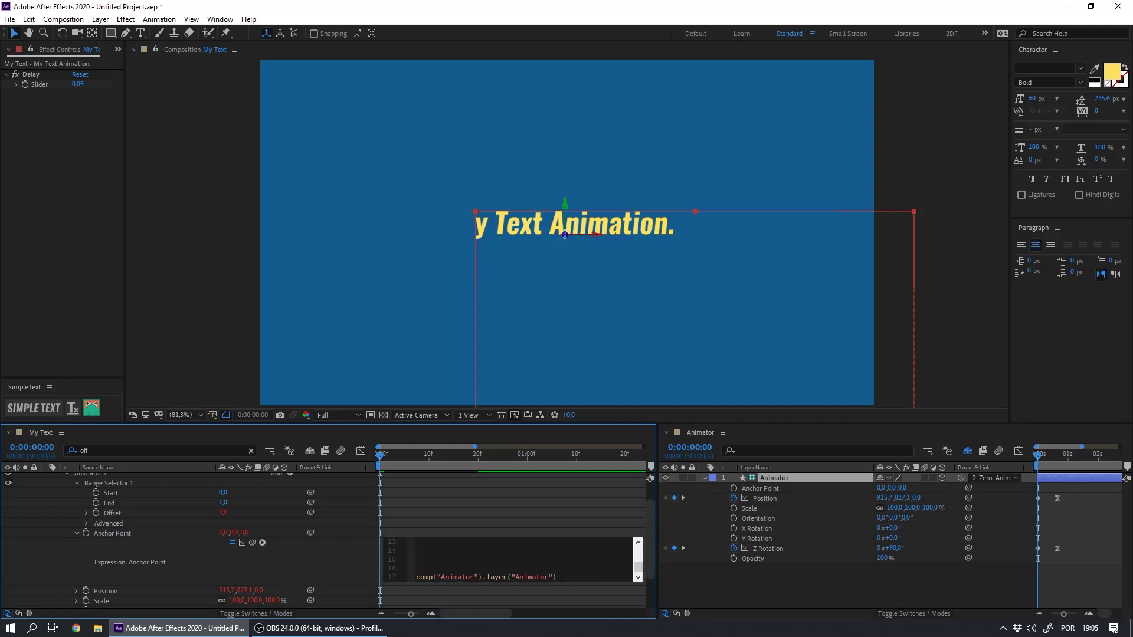
drag(639, 568, 639, 556)
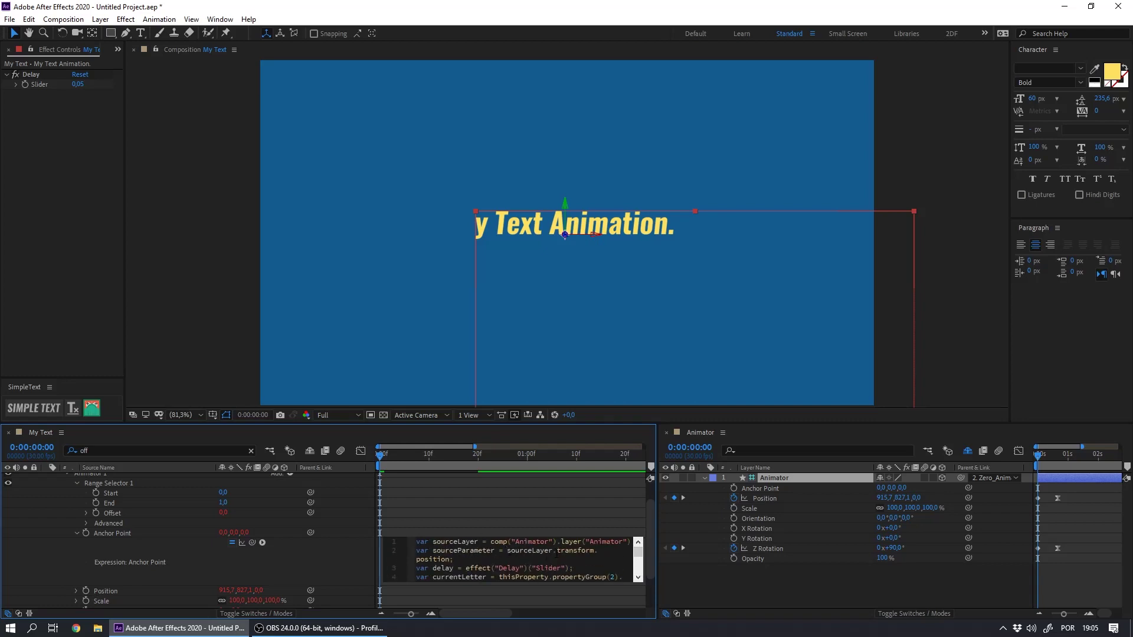
drag(553, 551, 558, 556)
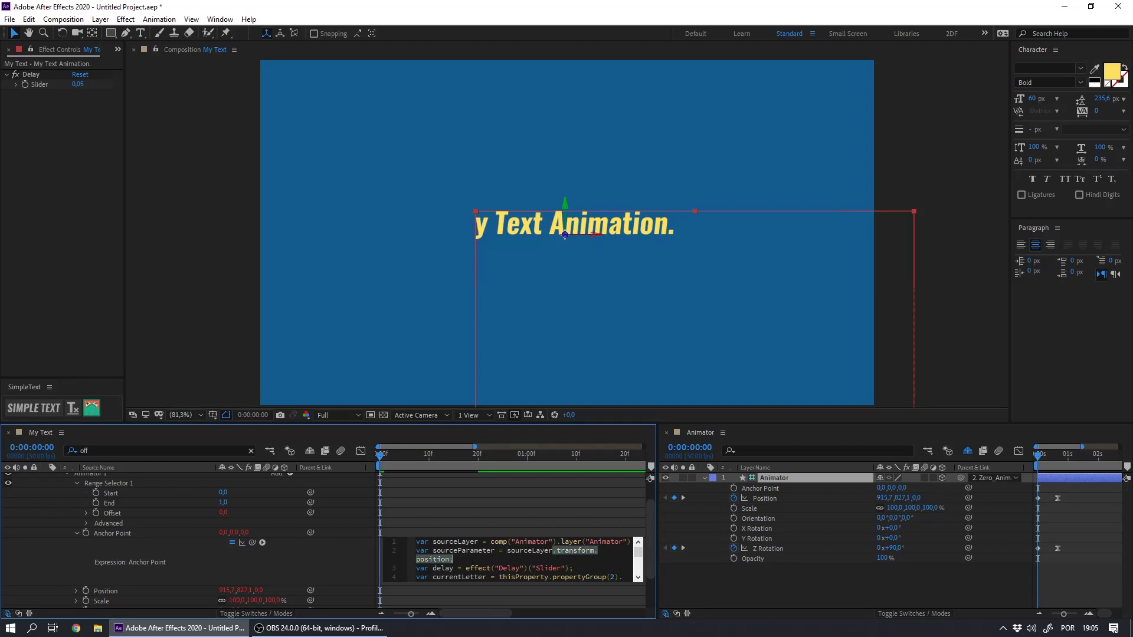
drag(454, 560, 451, 559)
key(ctrl+v)
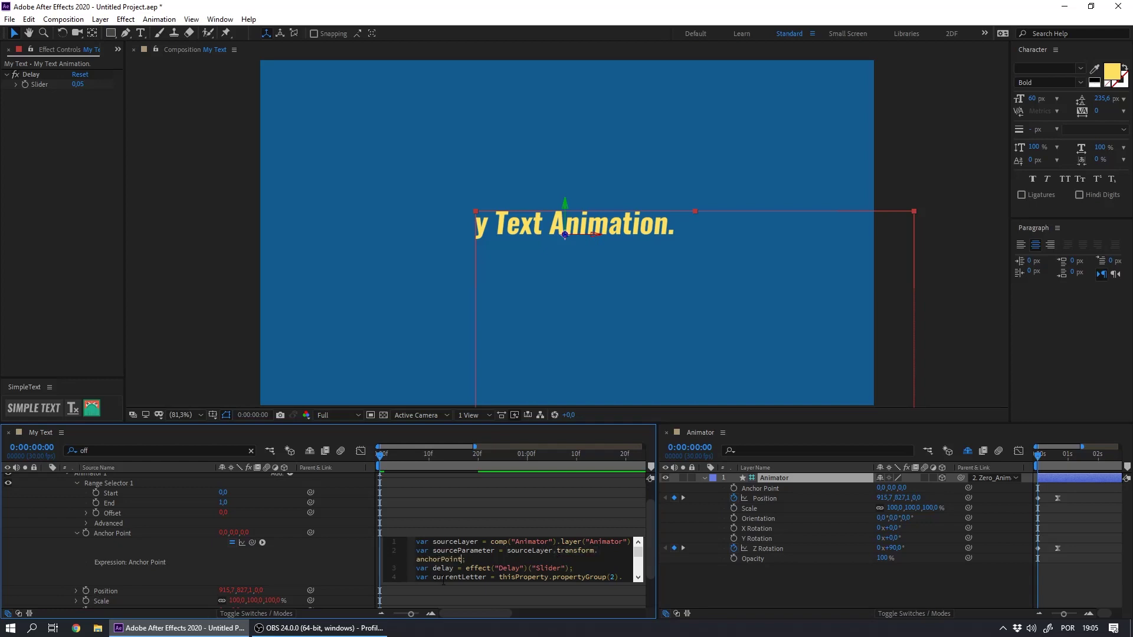
click(59, 562)
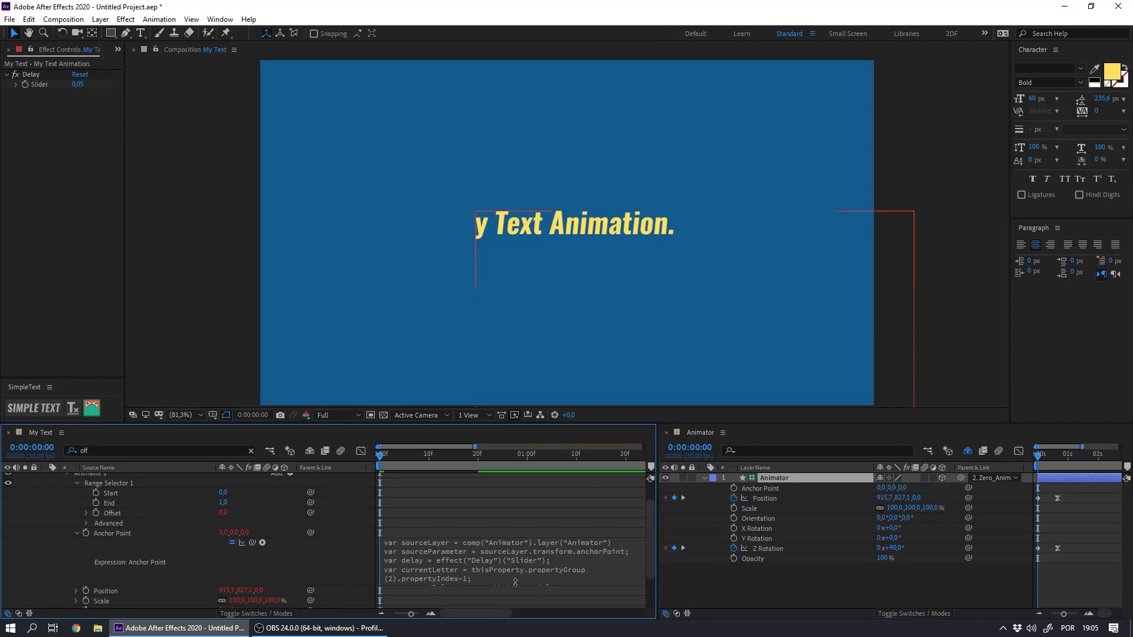
Enlarge the Anchor Point expression field, copy the whole expression, and collapse the property.
drag(651, 554, 654, 589)
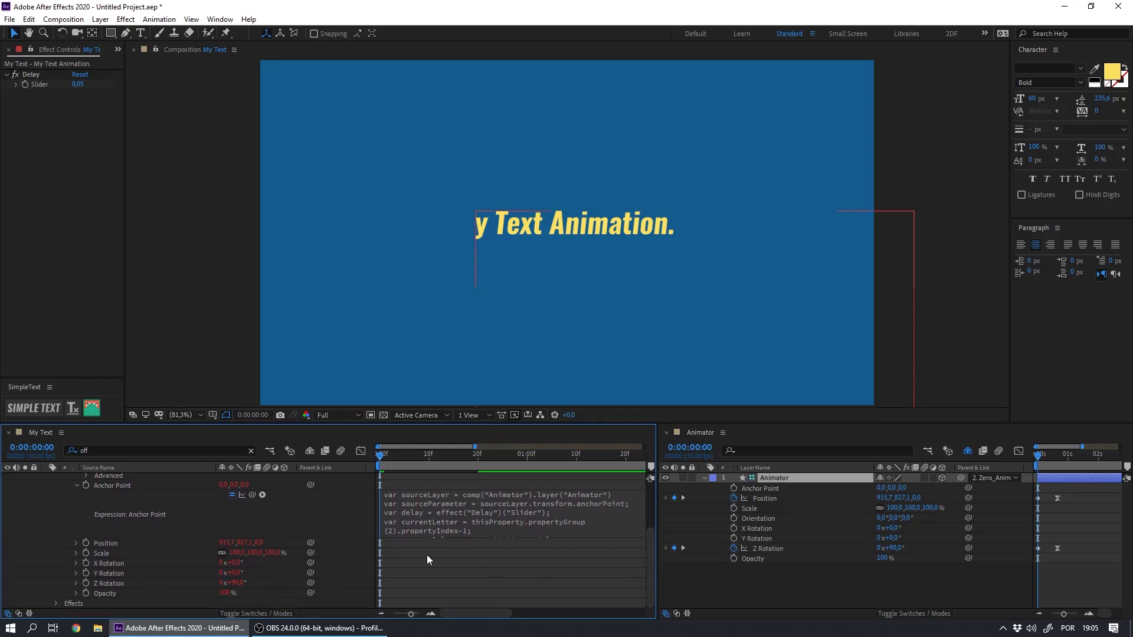
click(448, 512)
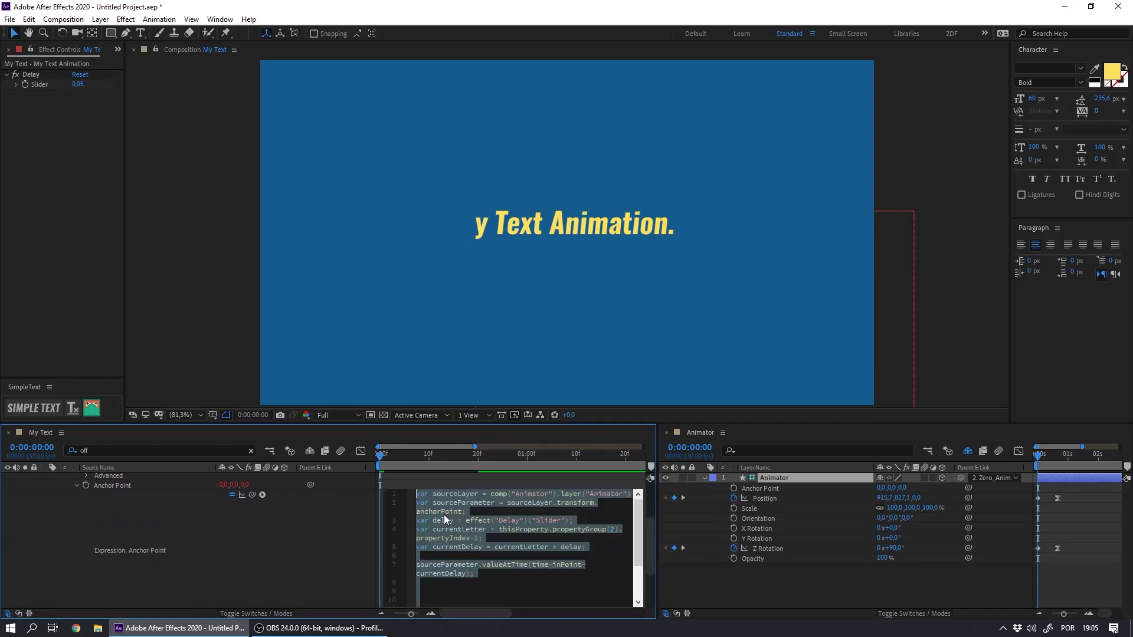
click(76, 486)
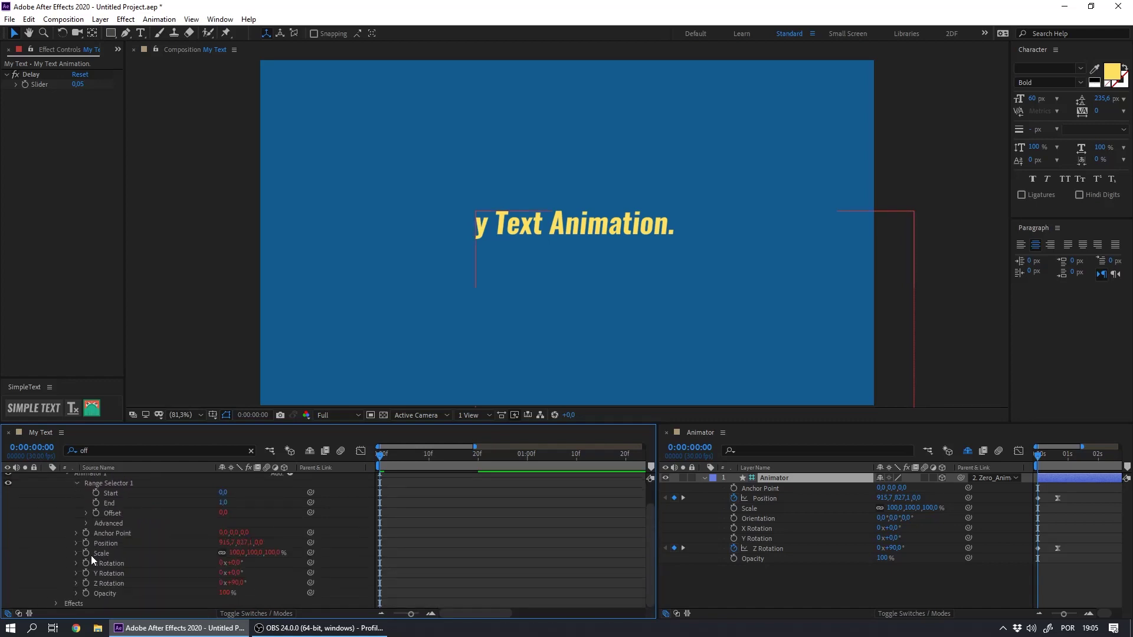
Add blank lines above the link in the Scale expression, paste the copied expression there, and enlarge the field.
click(76, 554)
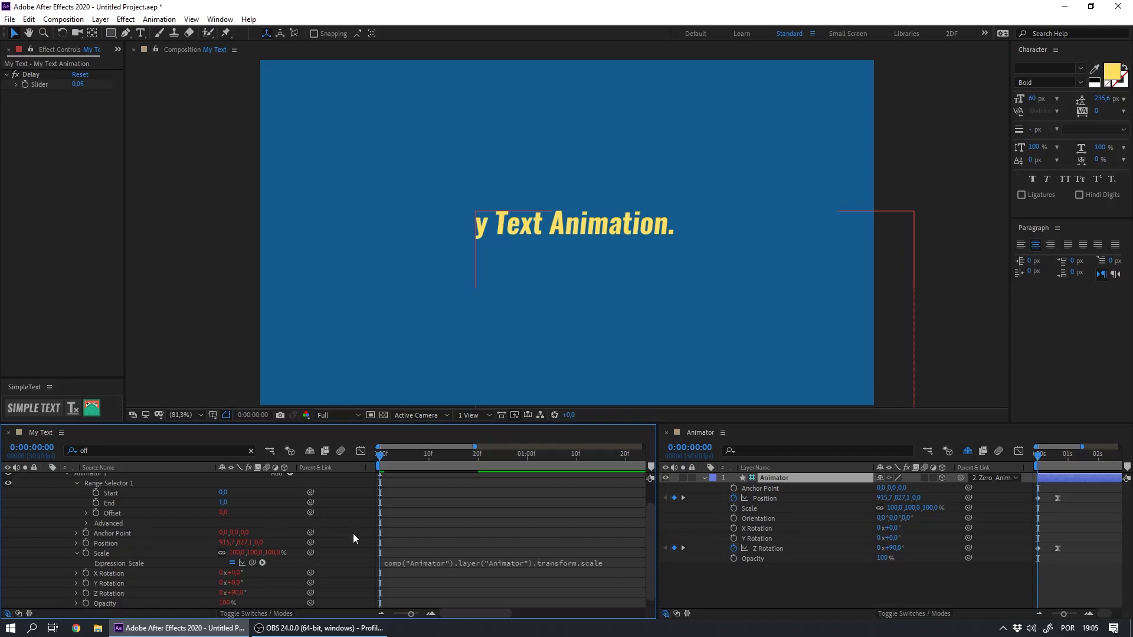
click(390, 565)
click(413, 564)
key(Return)
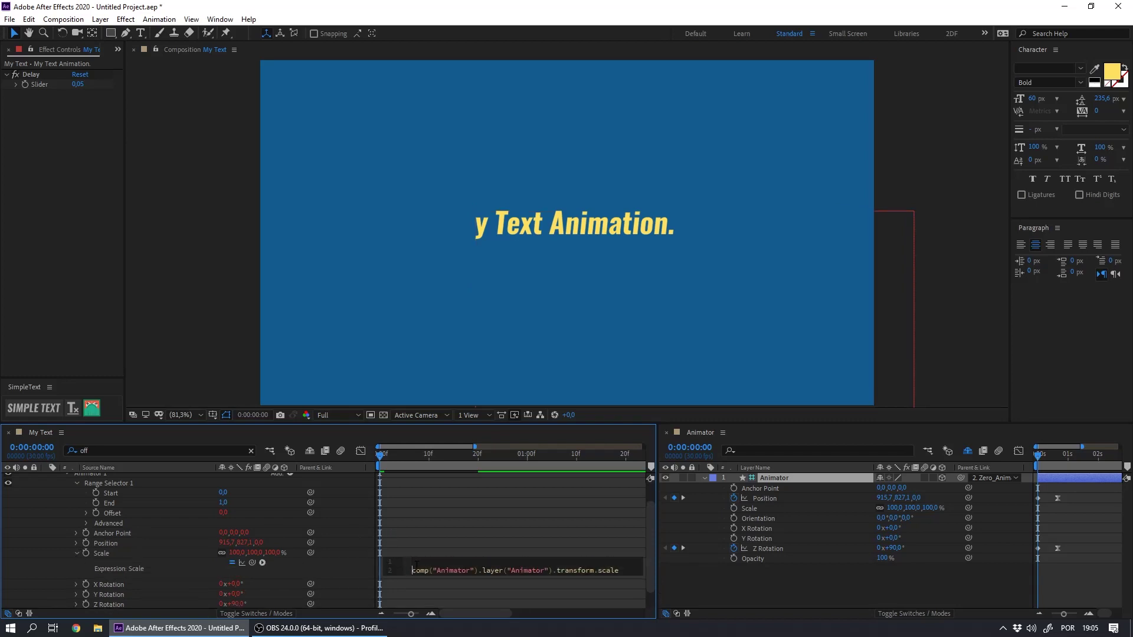
key(Return)
key(Return)
key(Return)
key(Return)
key(Return)
key(Return)
key(Return)
key(Return)
key(Return)
key(Return)
key(Return)
key(Return)
key(Return)
key(Return)
key(Return)
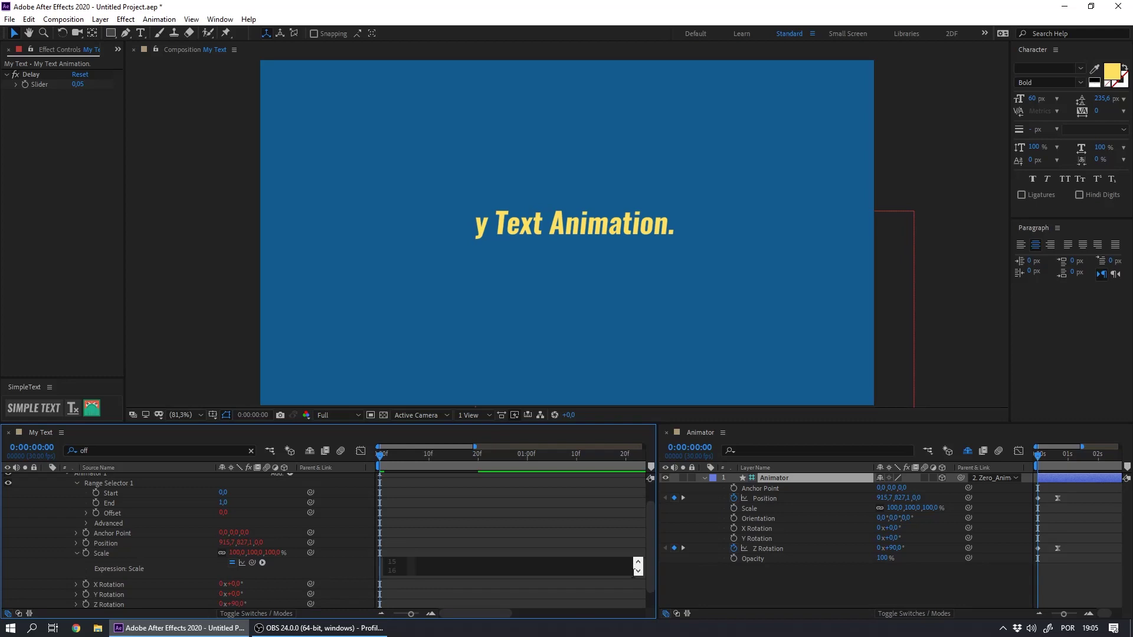
drag(624, 577, 620, 617)
Replace ".transform.anchorPoint" in the Scale expression with ".transform.scale" taken from the link line, remove the leftover link, and apply.
drag(558, 600, 623, 600)
key(ctrl+c)
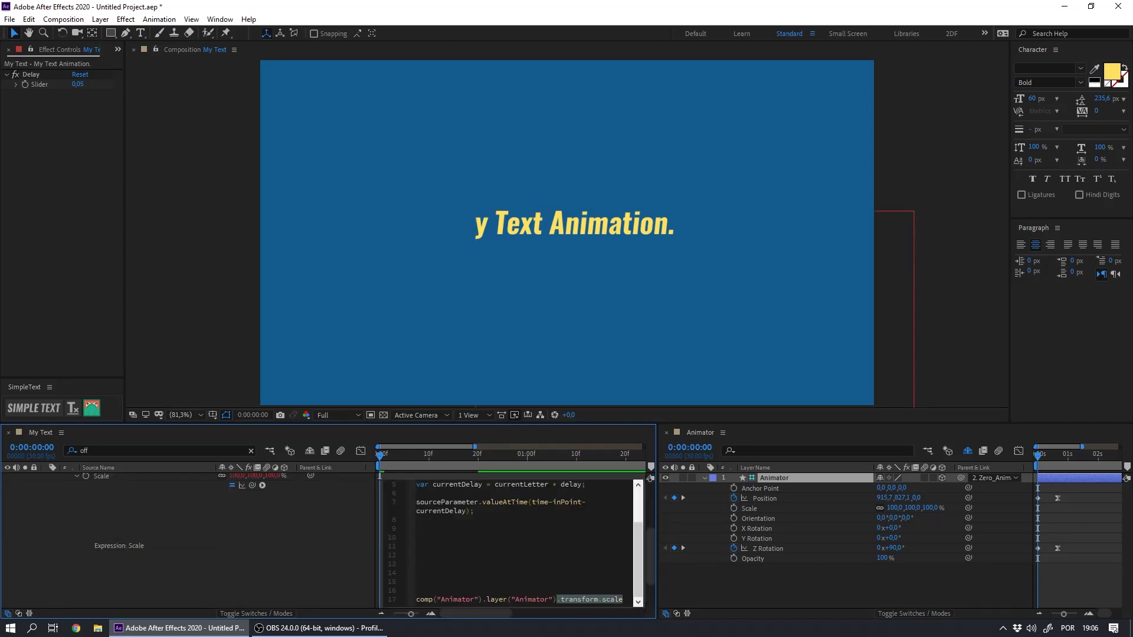
key(BackSpace)
drag(563, 598, 417, 528)
key(BackSpace)
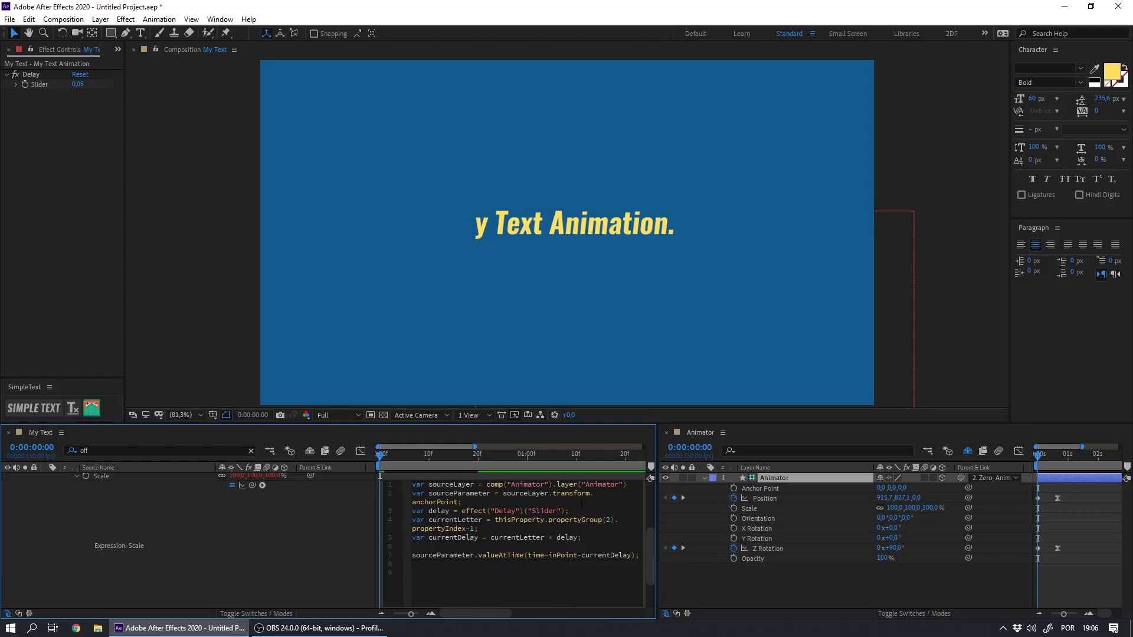
drag(553, 494, 458, 503)
key(ctrl+v)
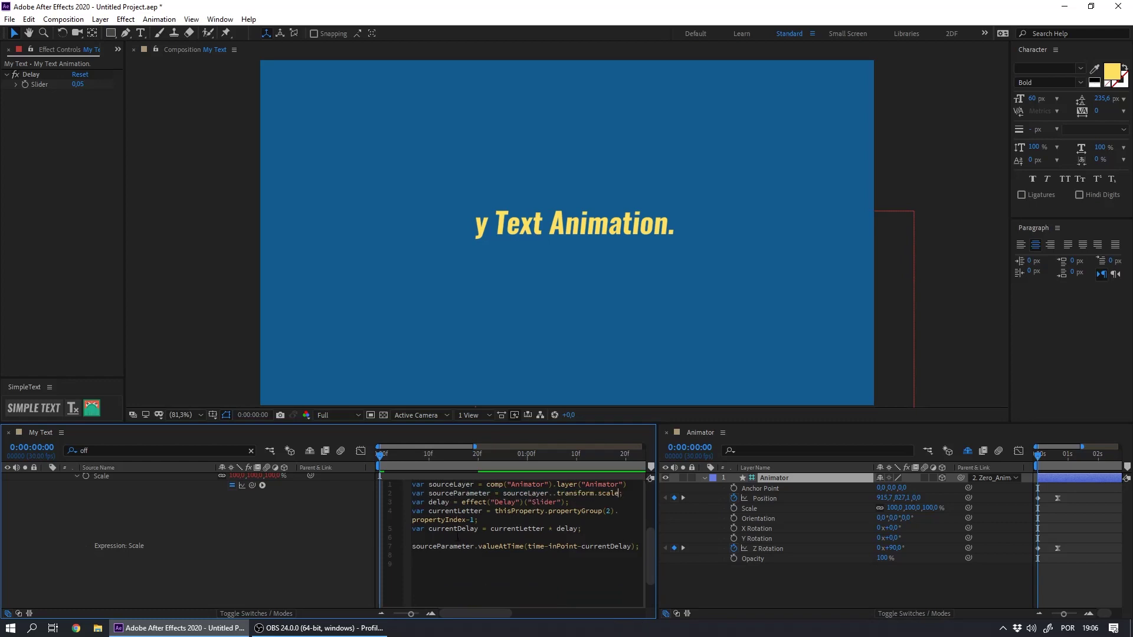
key(BackSpace)
click(233, 565)
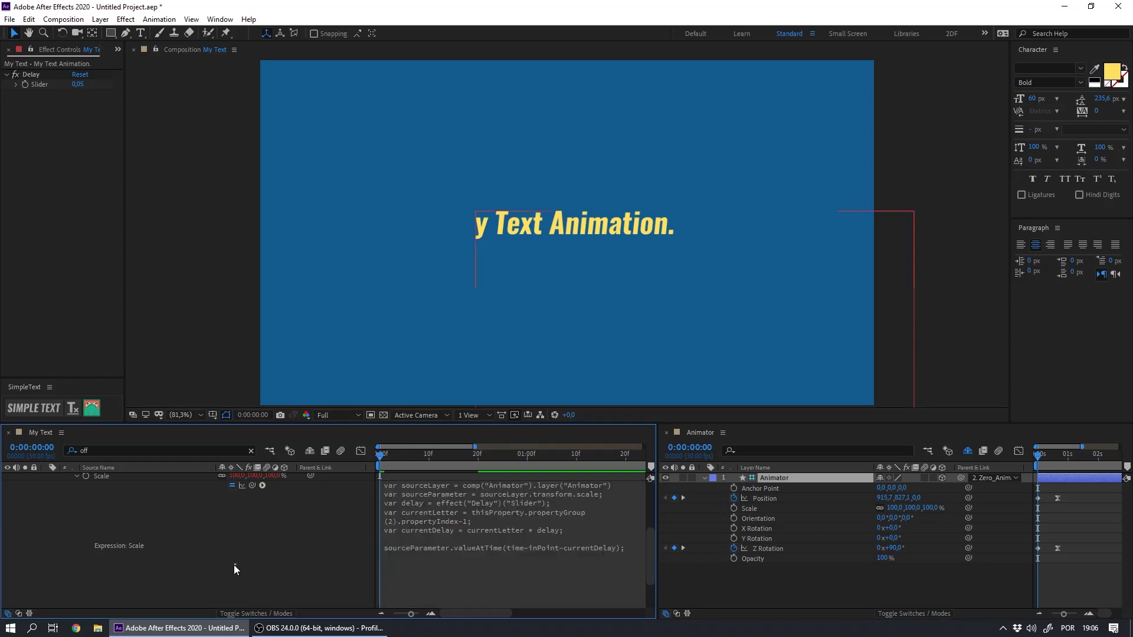
Copy the whole Scale expression, collapse Scale, and paste it over the link in the Opacity expression.
click(482, 543)
click(77, 477)
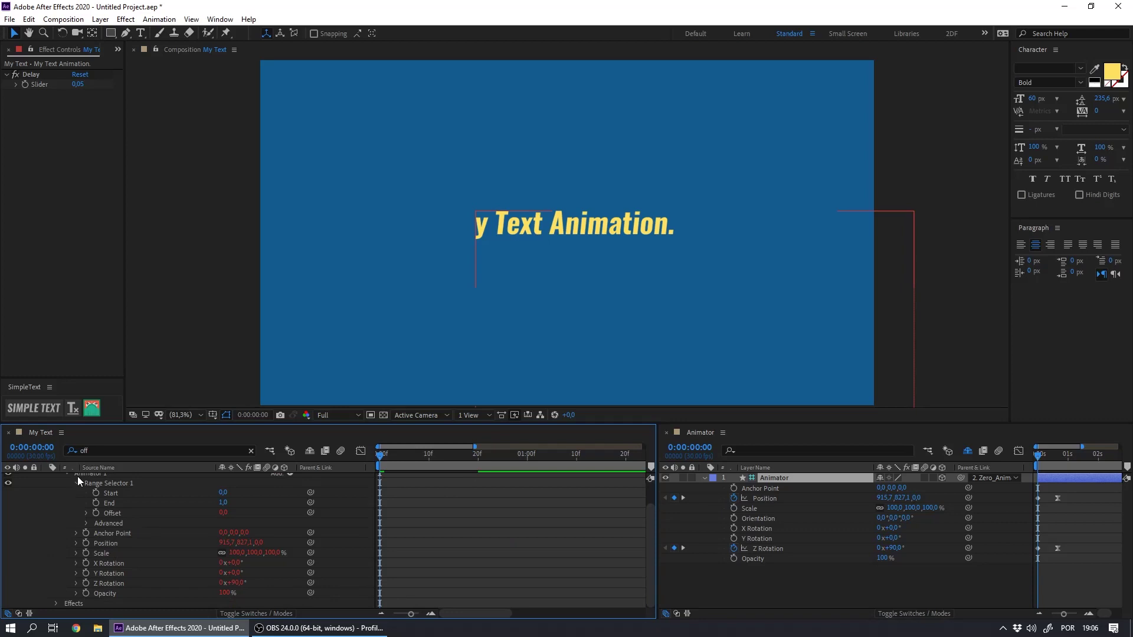
click(75, 593)
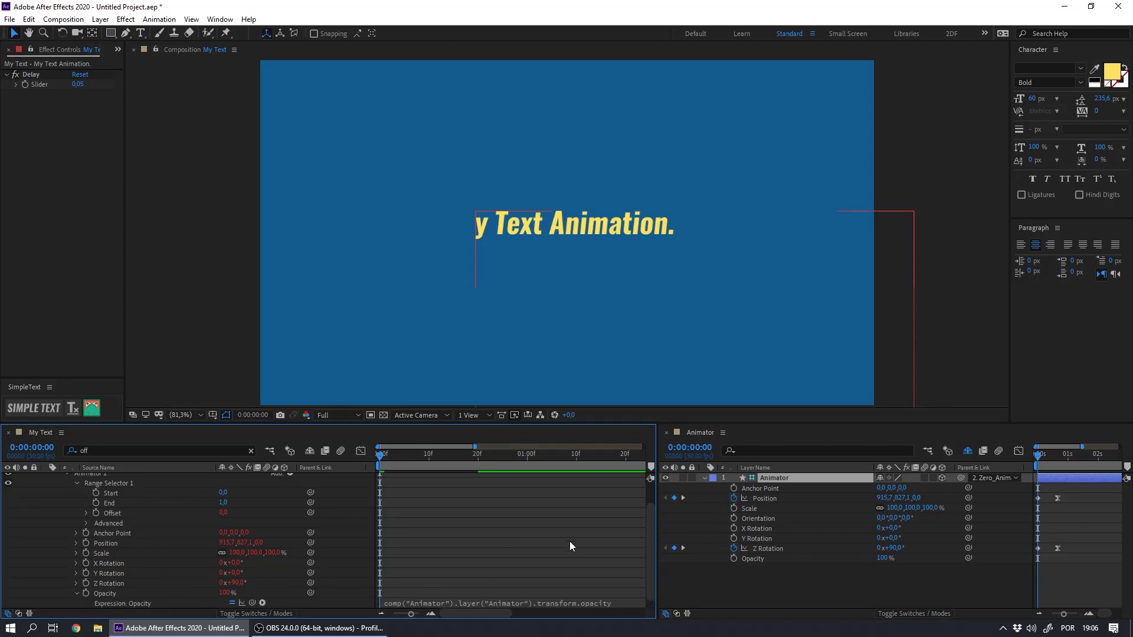
scroll(652, 540, down, 1)
click(566, 596)
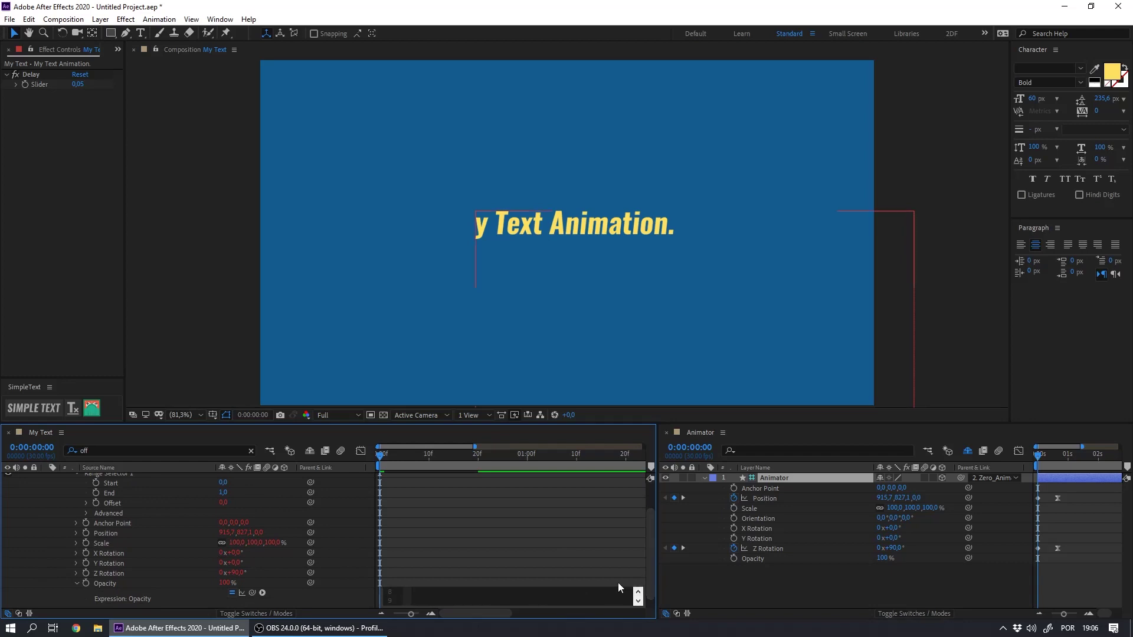
drag(650, 588, 584, 636)
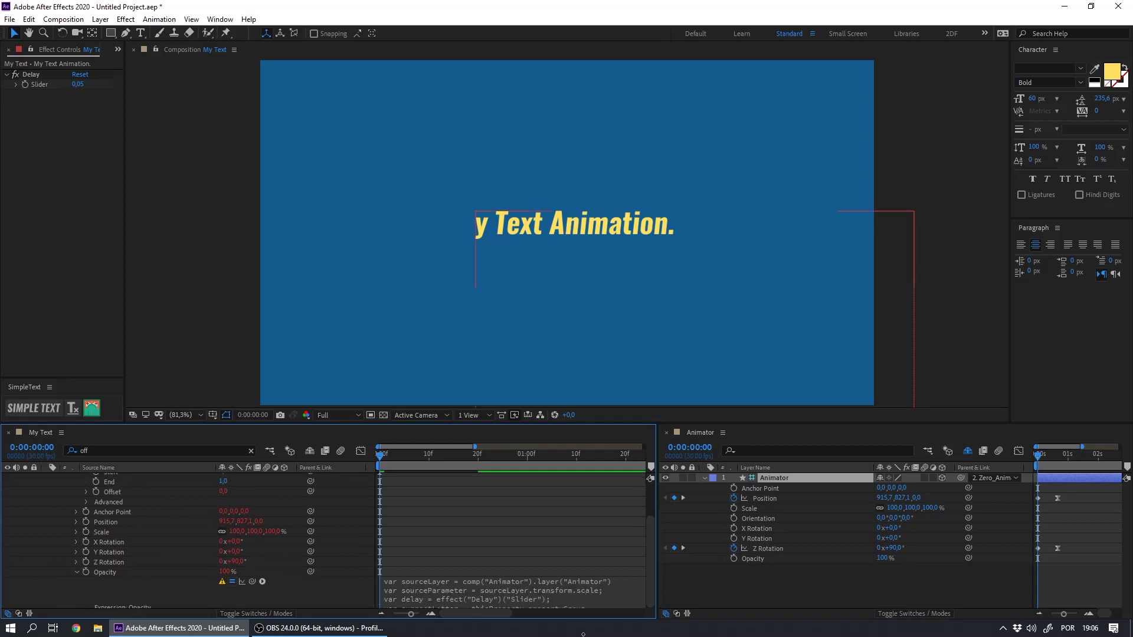
drag(650, 565, 650, 592)
Change "scale" to "opacity" in the Opacity expression's sourceParameter line and apply the expression.
click(618, 568)
key(ctrl+c)
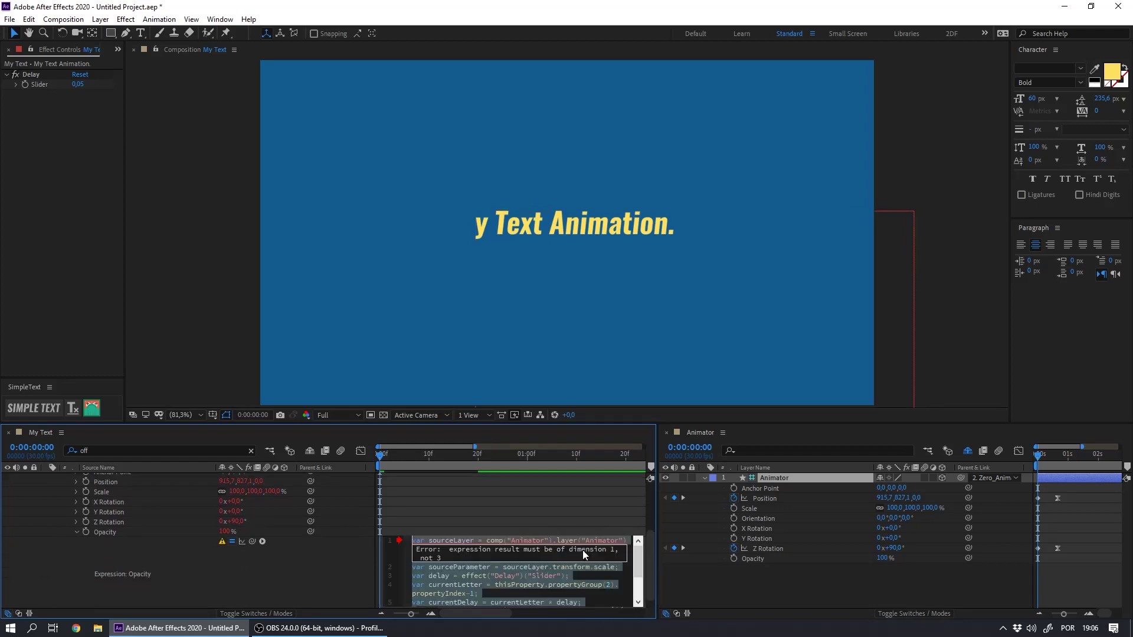
double_click(603, 568)
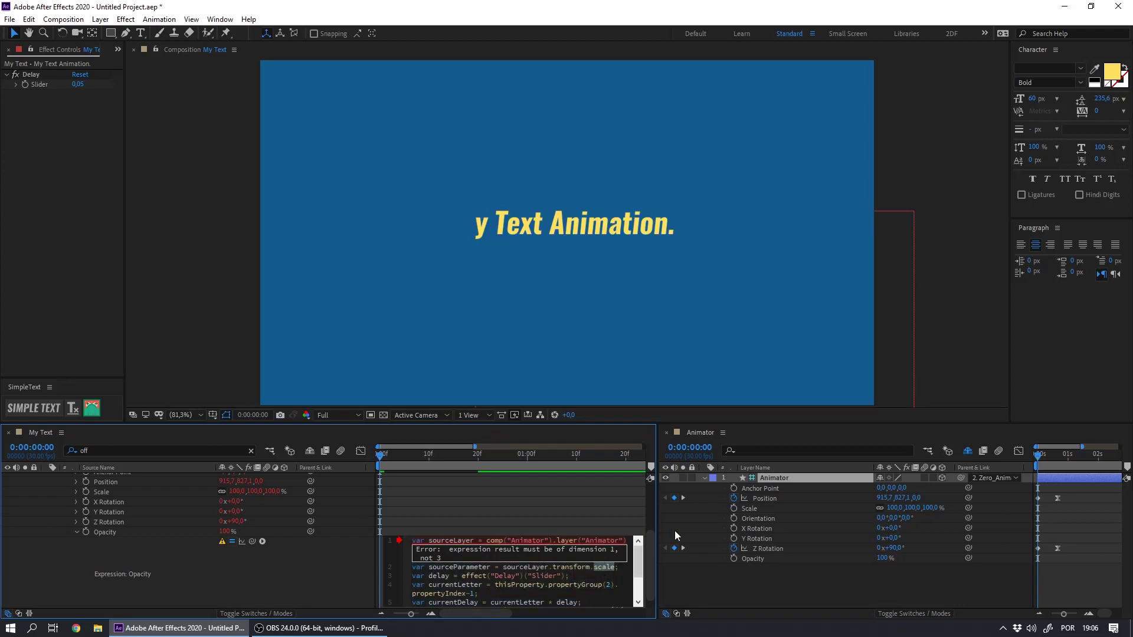
text(opacity)
click(676, 535)
click(275, 596)
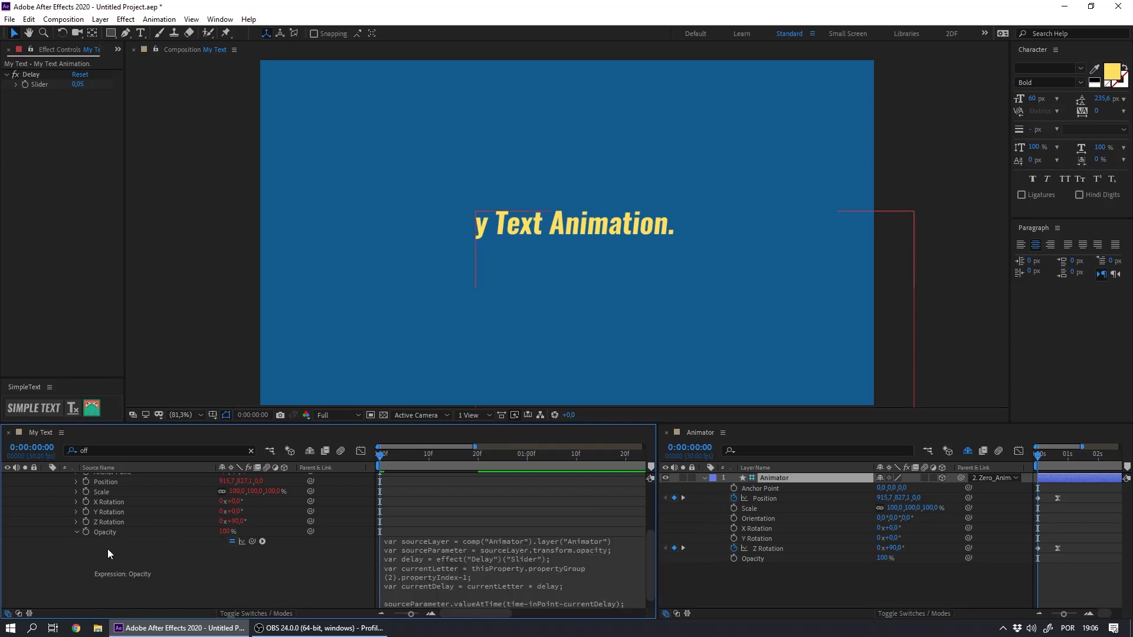
Paste the copied expression over the link in the Z Rotation expression and make its sourceParameter read "zRotation".
click(76, 523)
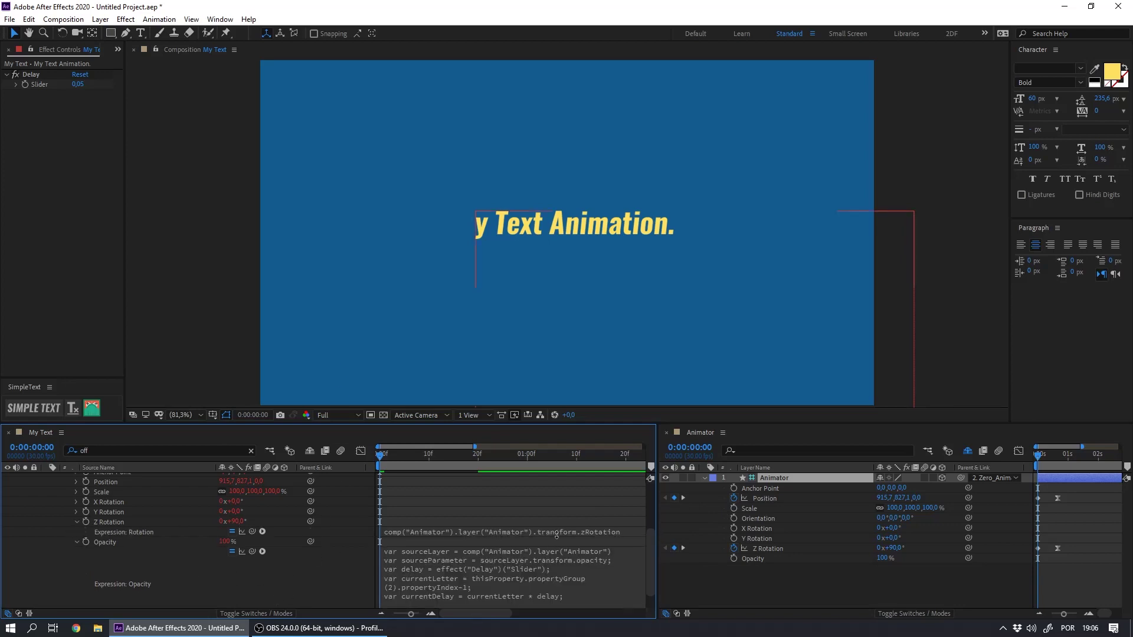
click(556, 534)
key(ctrl+v)
drag(590, 549, 611, 617)
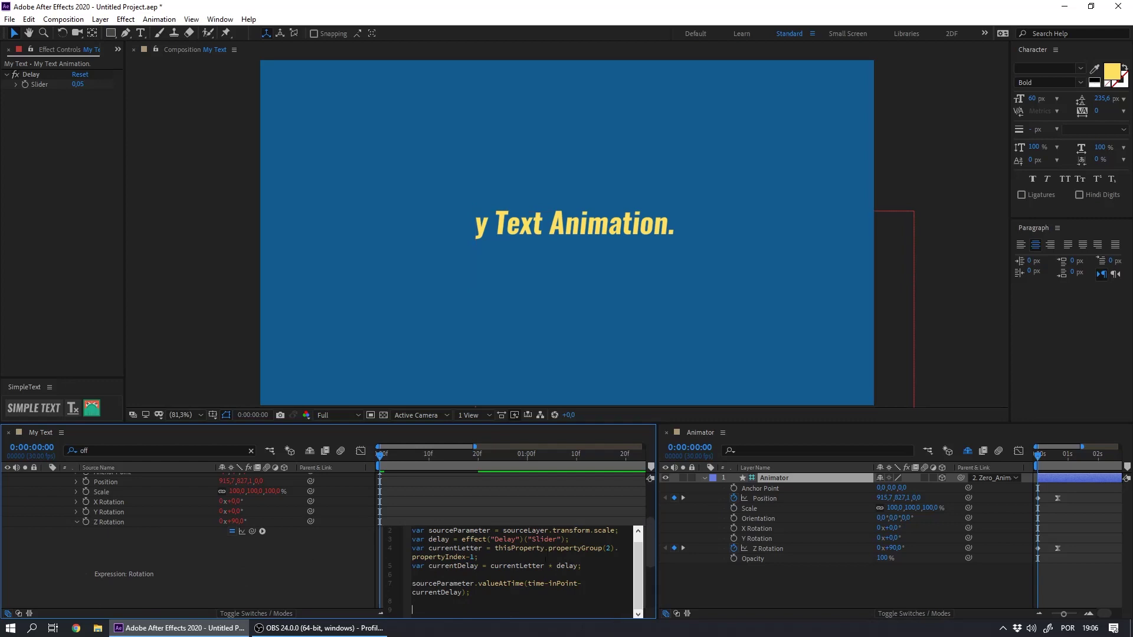
Paste the copied expression over the link in the Y Rotation expression and enlarge its field.
click(76, 511)
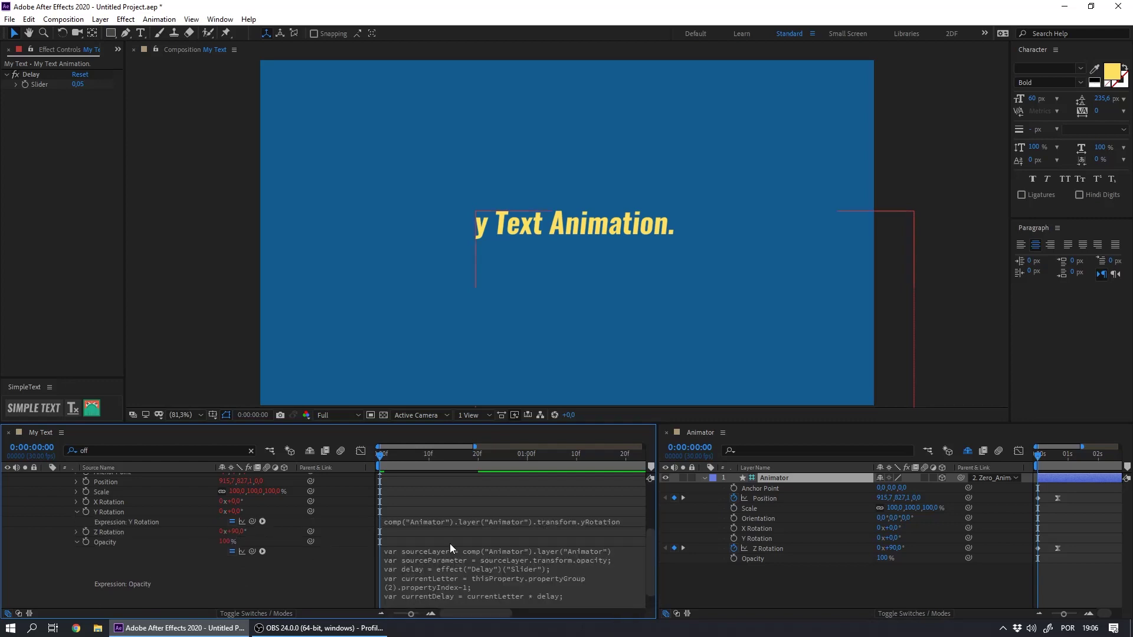
click(441, 520)
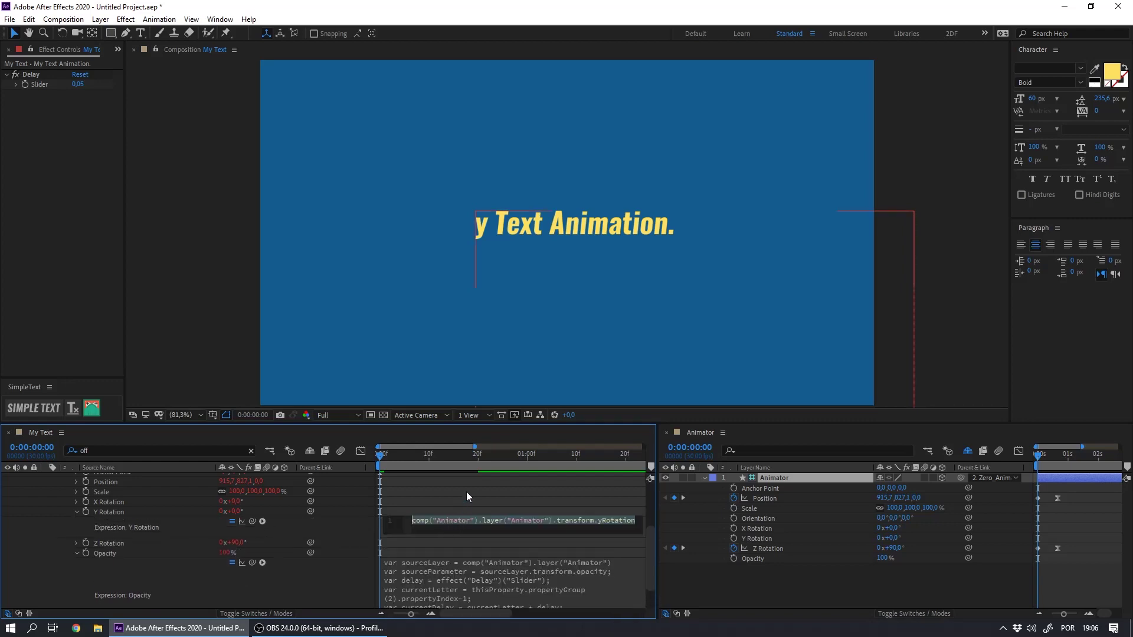
key(ctrl+v)
drag(629, 536, 593, 621)
click(576, 536)
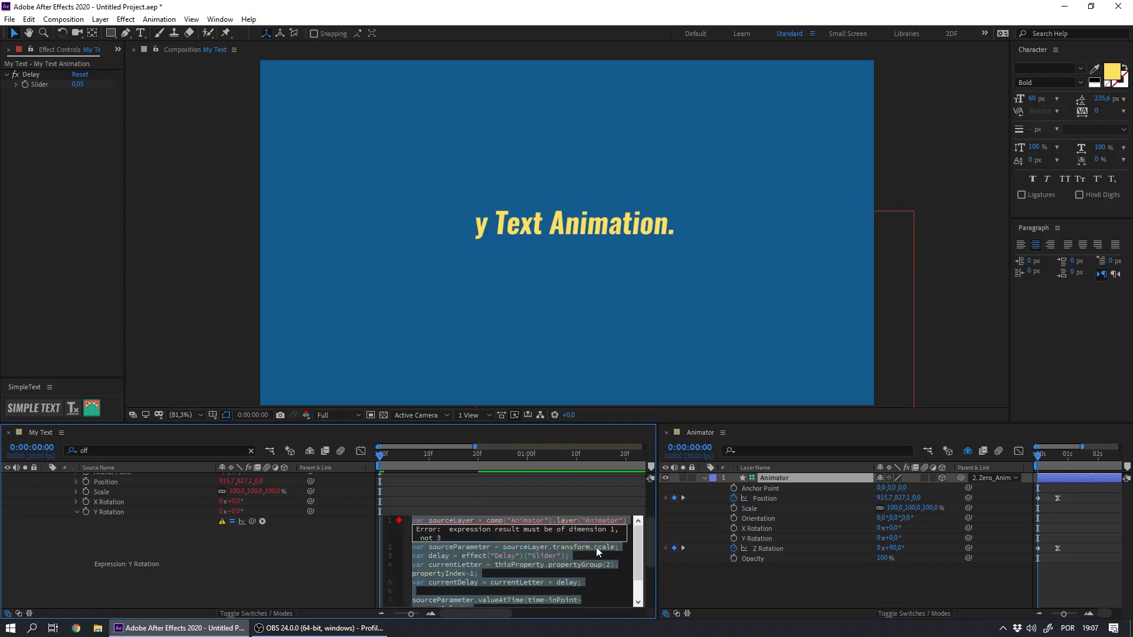
Change "scale" to "yRotation" in the Y Rotation expression's sourceParameter line and apply the expression.
click(595, 548)
text(y)
text(Rotation)
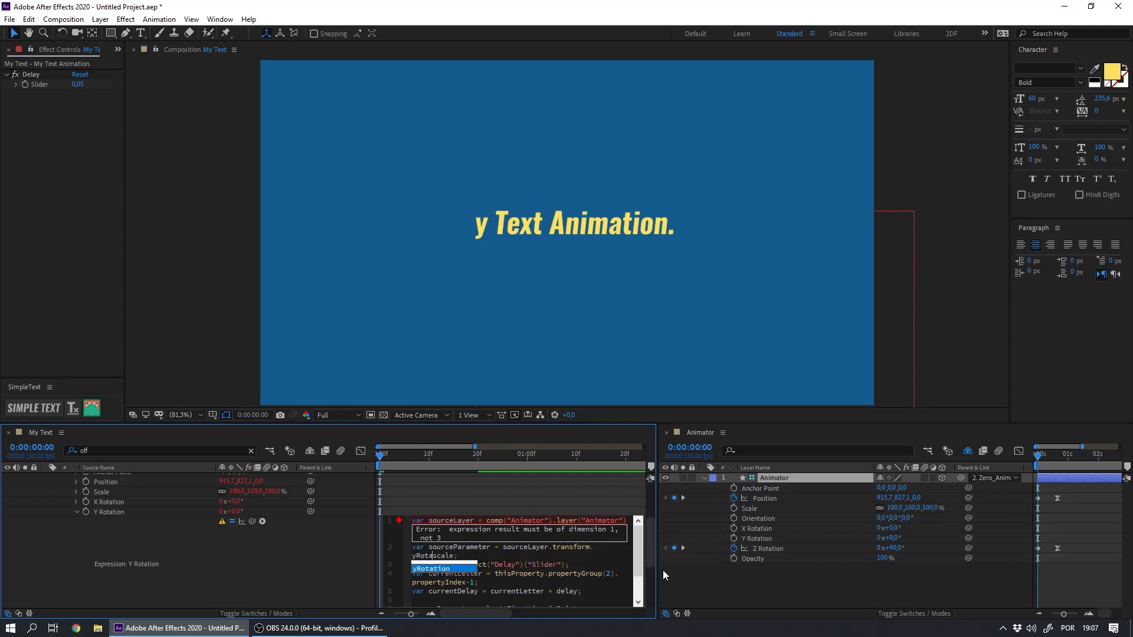
key(Delete)
key(Delete)
key(Delete)
key(Delete)
key(Escape)
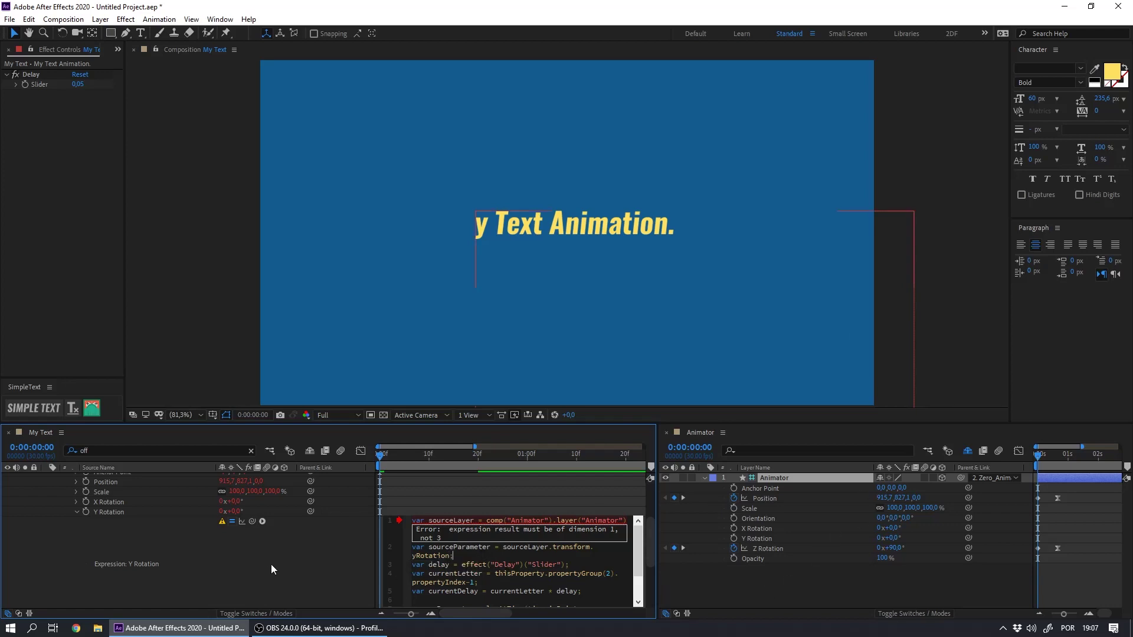
click(272, 567)
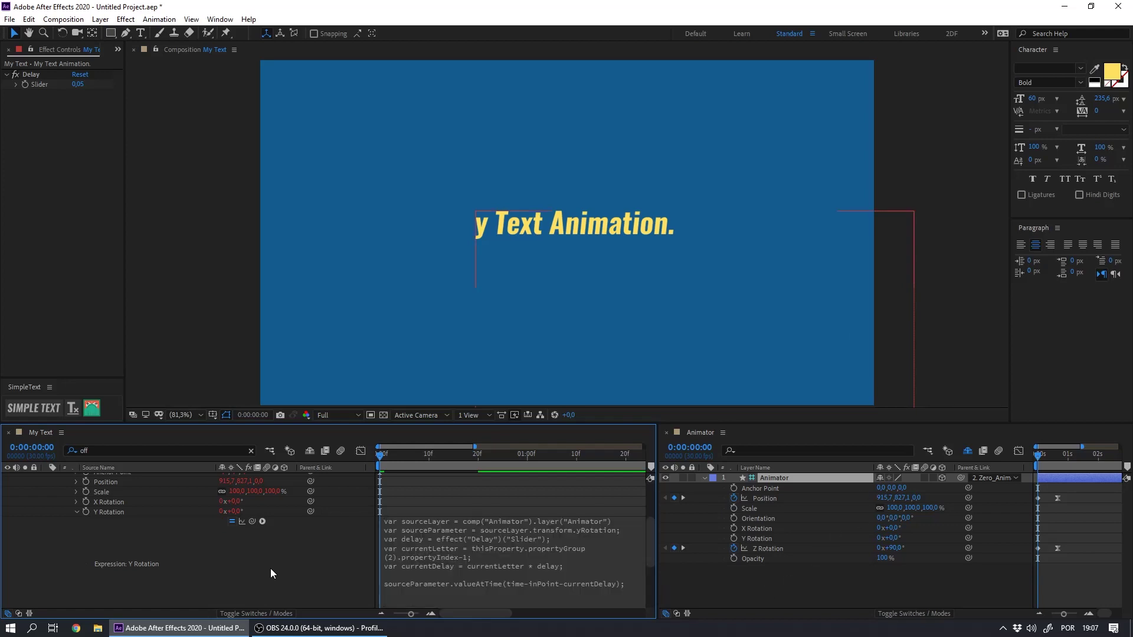
Paste the copied expression over the link in the X Rotation expression and enlarge its field.
click(75, 502)
click(436, 512)
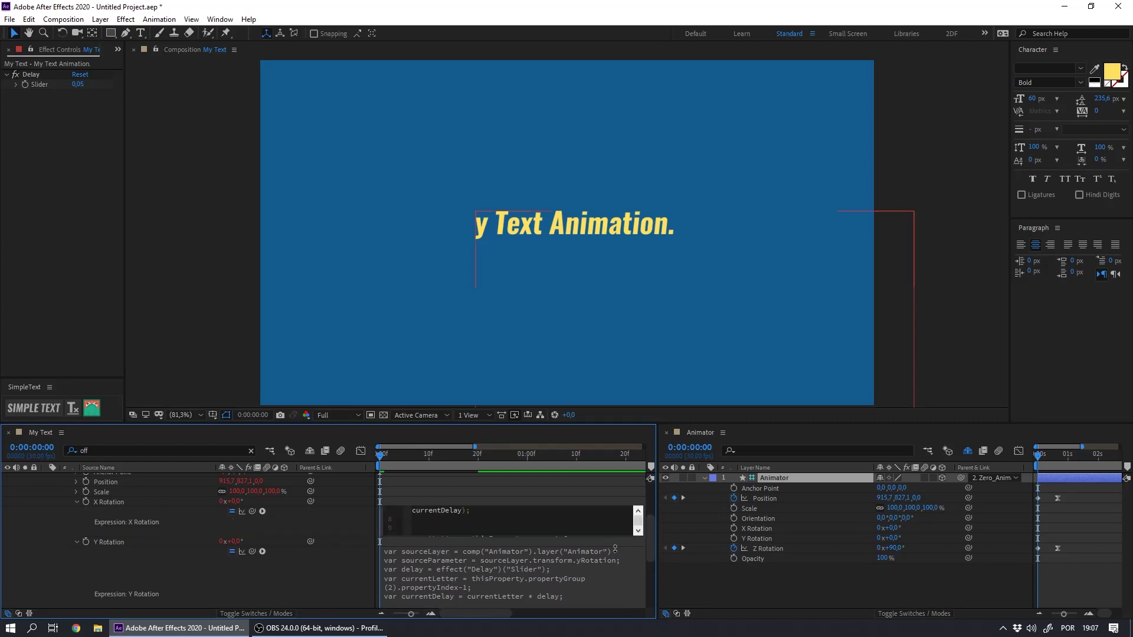
text(var sourceLayer = comp("Animator").layer("Animator"); var sourceParameter = sourceLayer.transform.scale; var delay = effect("Delay")("Slider"); var currentLetter = thisProperty.propertyGroup(2).propertyIndex-1; var currentDelay = currentLetter * delay;  sourceParameter.valueAtTime(time-inPoint-currentDelay);)
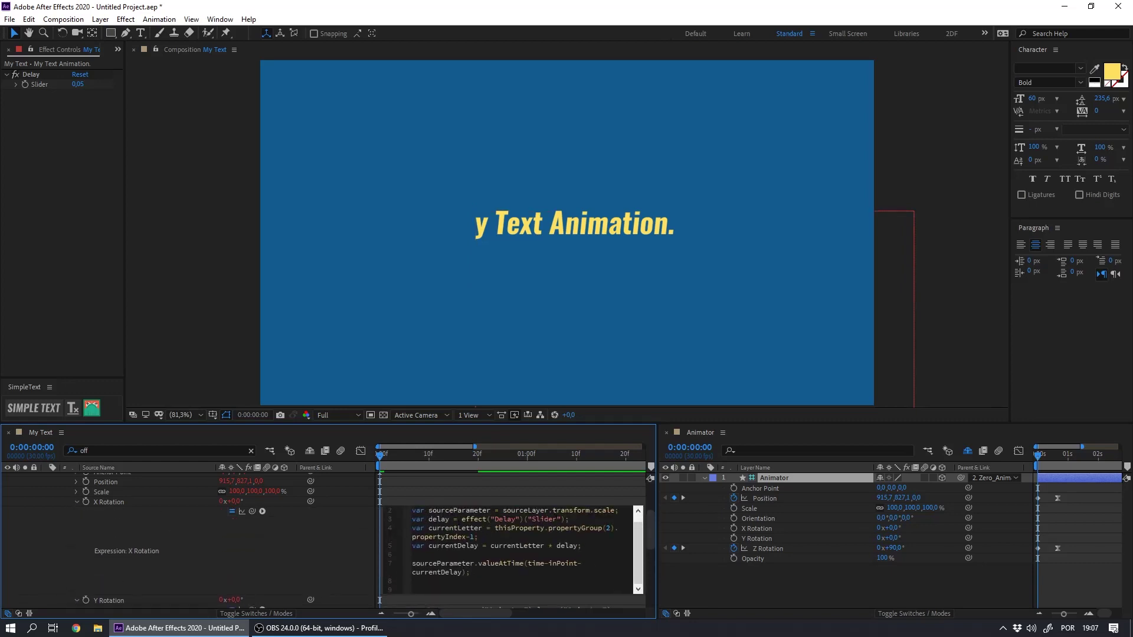
drag(639, 537, 639, 523)
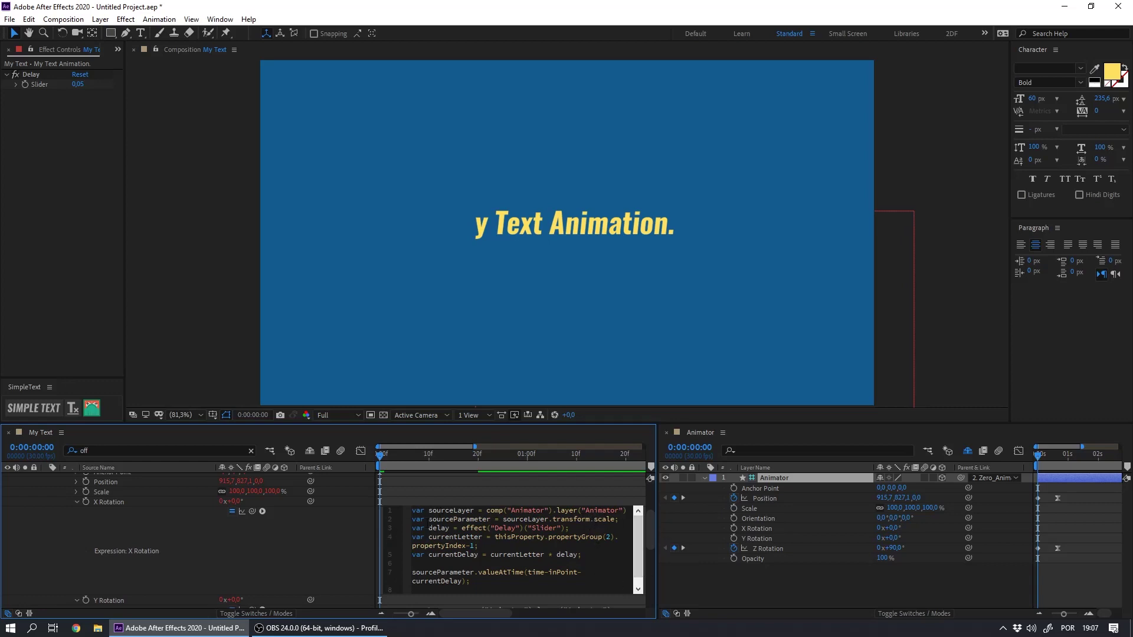
Change "scale" to "xRotation" in the X Rotation expression's sourceParameter line and apply the expression.
text(xRotation)
key(Delete)
key(Delete)
key(Delete)
key(Delete)
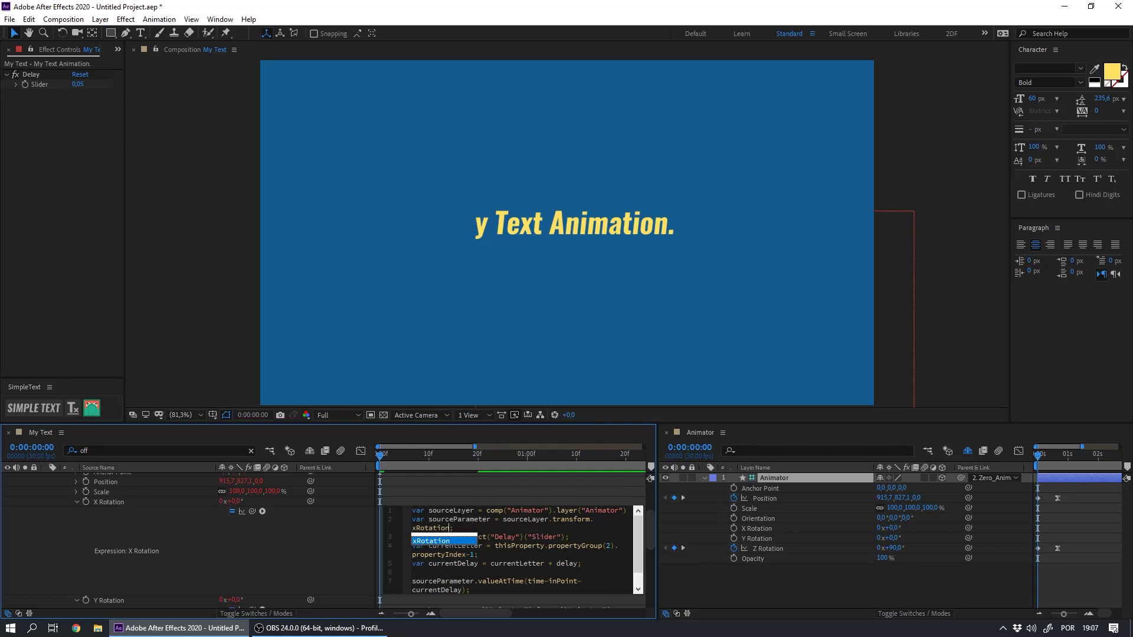
click(325, 557)
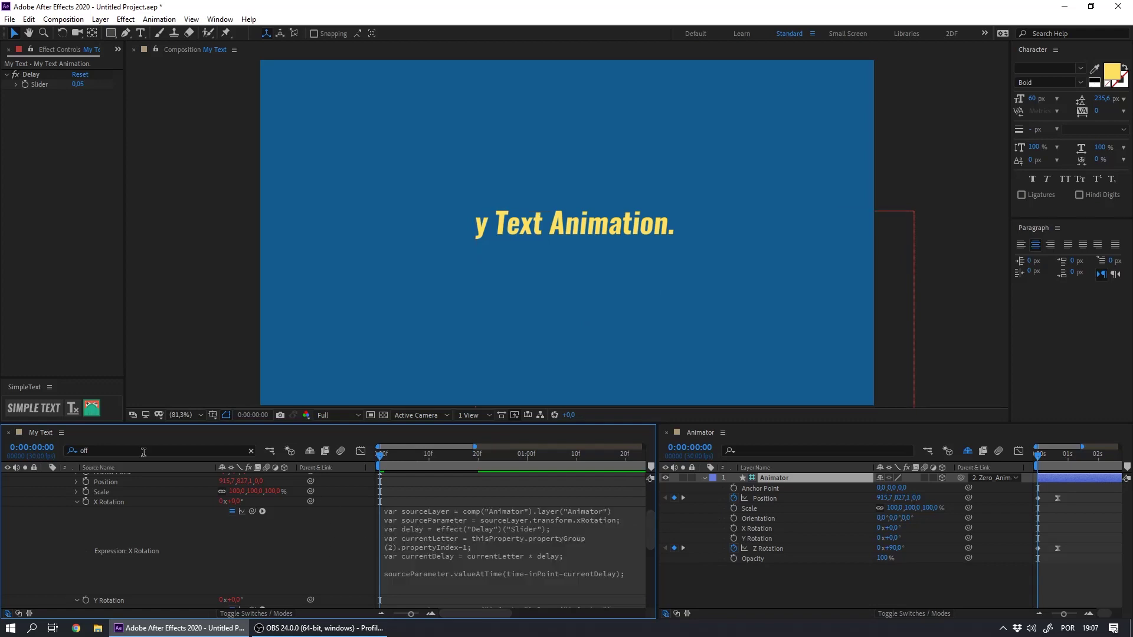
Review the delayed expressions of Animator 1's properties from Anchor Point to Z Rotation, checking each sourceParameter line.
drag(652, 535, 650, 527)
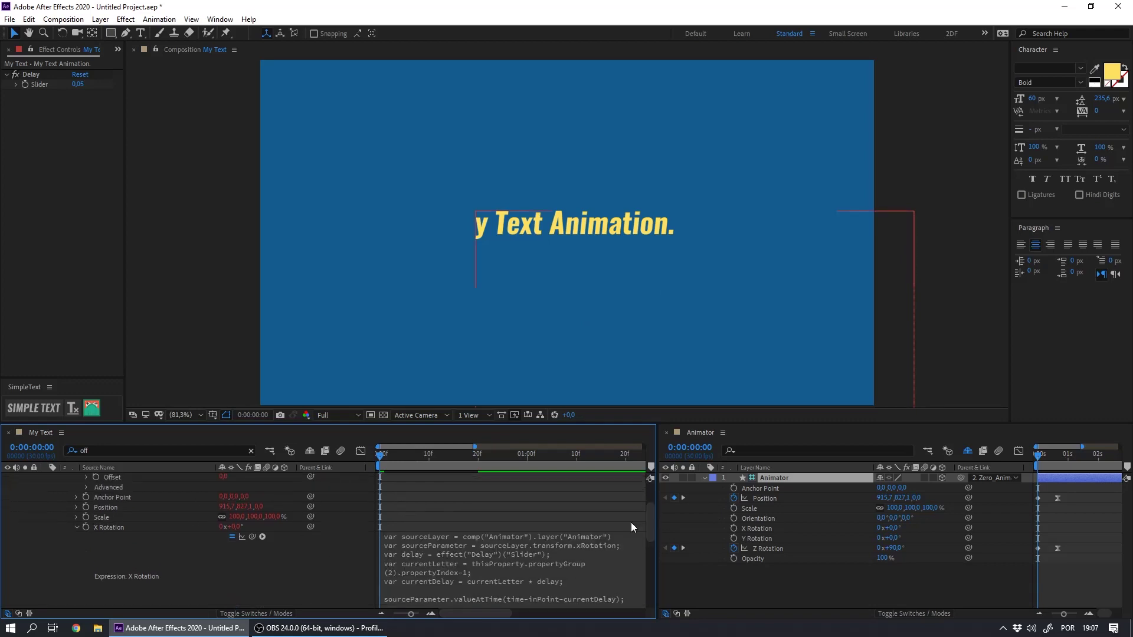
click(75, 518)
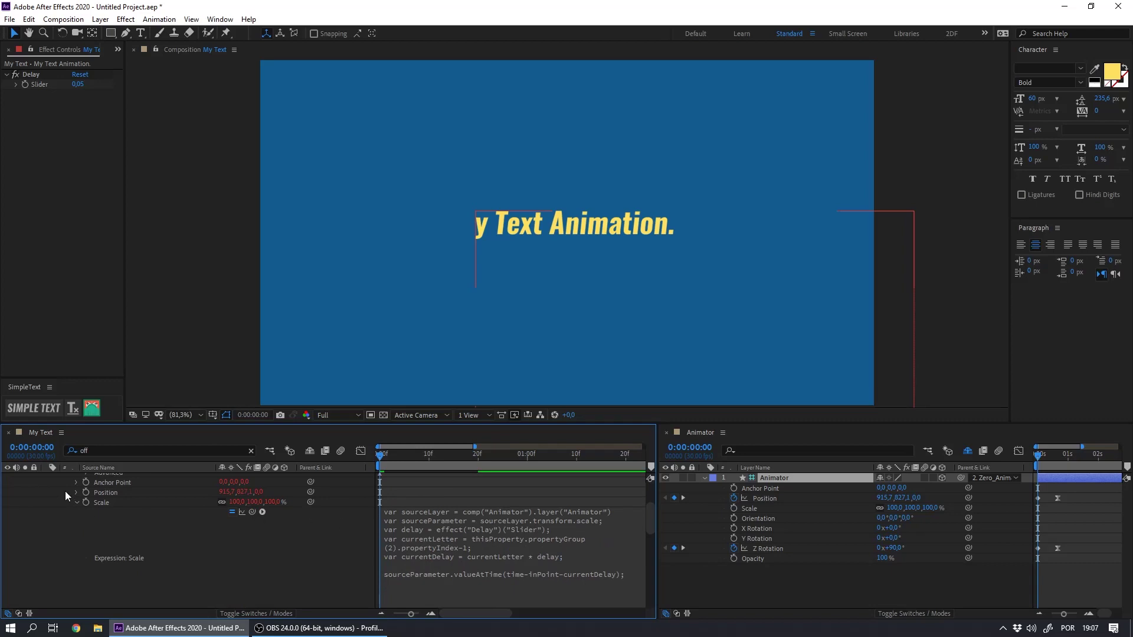
click(75, 493)
click(77, 474)
drag(103, 566, 117, 422)
drag(123, 592, 131, 412)
drag(136, 593, 141, 466)
drag(141, 588, 154, 458)
click(76, 509)
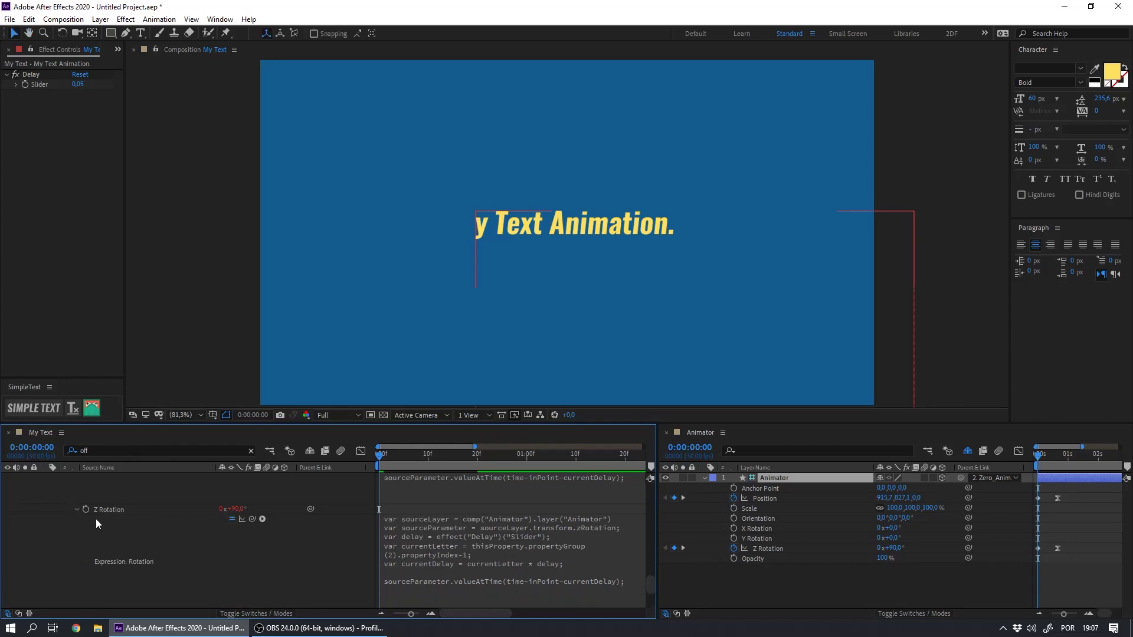
Clear the "off" property filter and expand the text layer's Text group down to the collapsed Animator 1.
click(101, 513)
key(u)
click(143, 530)
click(47, 479)
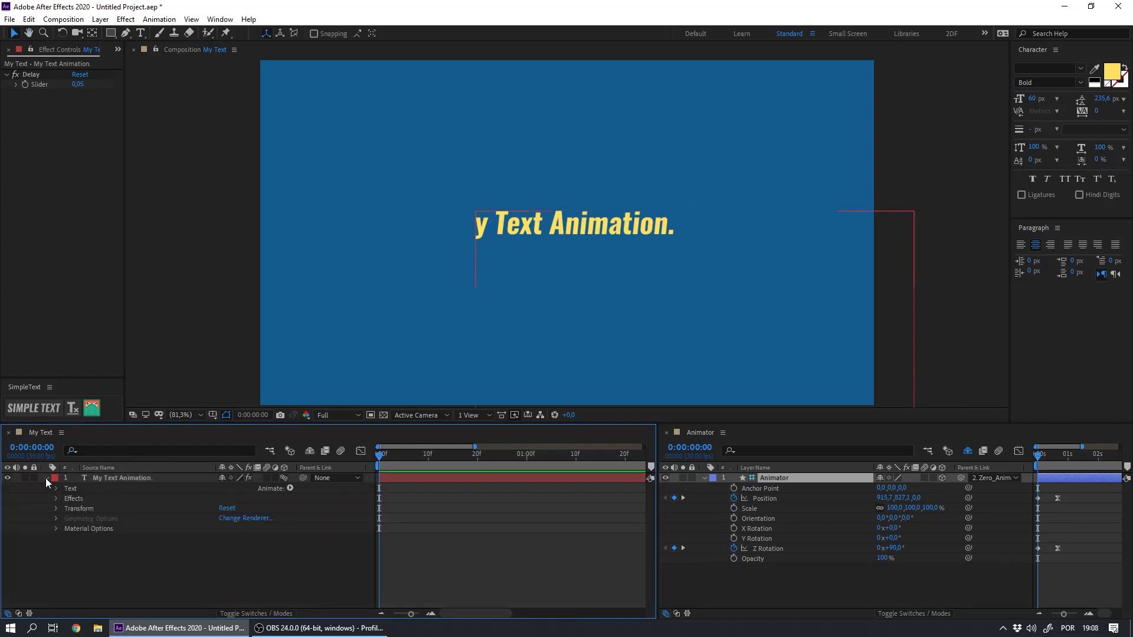
click(55, 488)
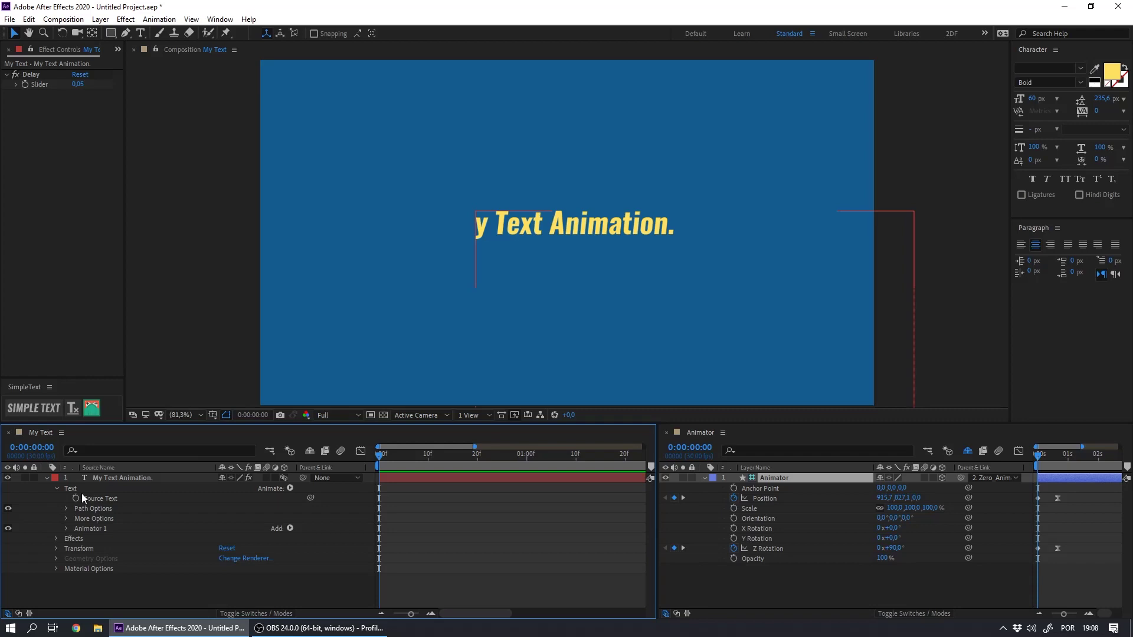
Duplicate Animator 1 on the text layer until there is one animator for every character of "My Text Animation.".
click(89, 529)
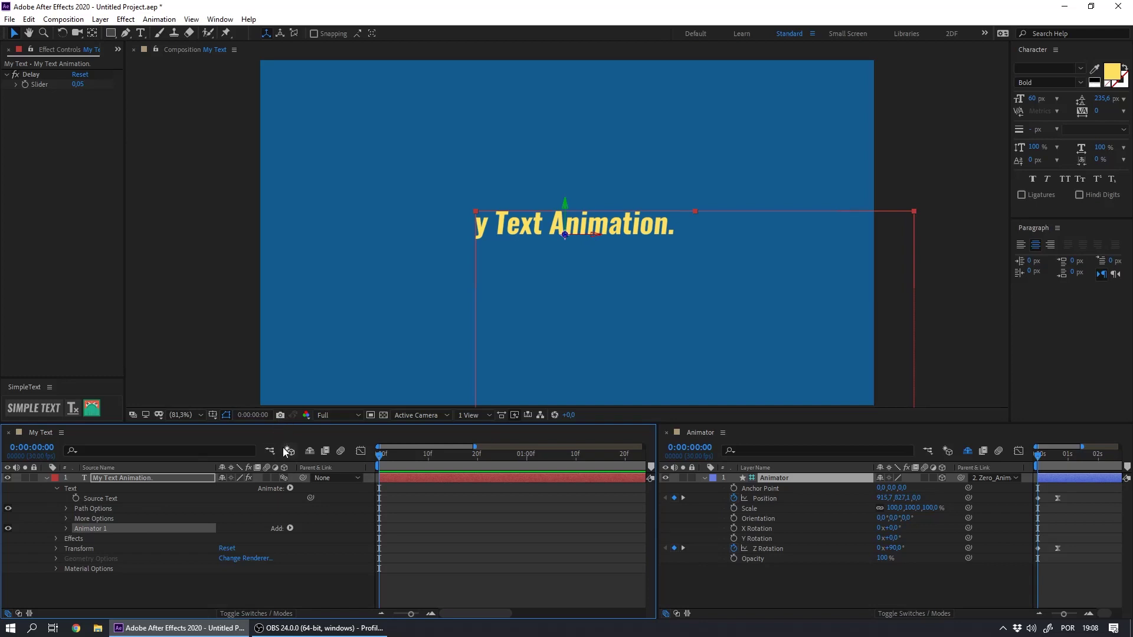
key(ctrl+d)
key(ctrl+d)
key(ctrl+d)
key(ctrl+d)
key(ctrl+d)
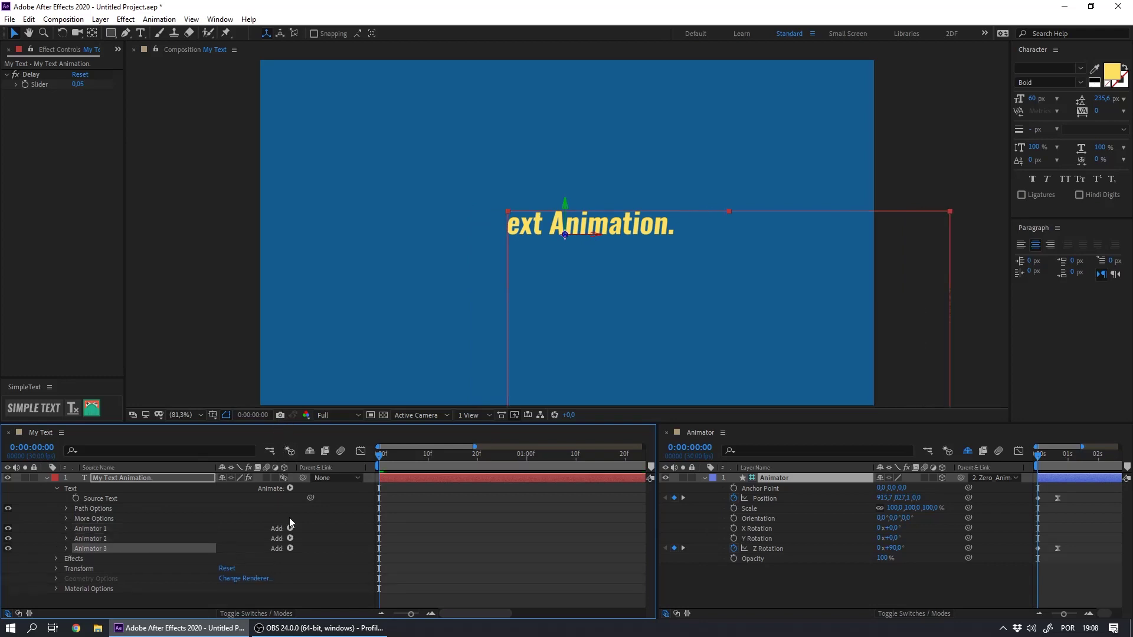
key(ctrl+d)
key(ctrl+d)
key(ctrl+d)
key(ctrl+d)
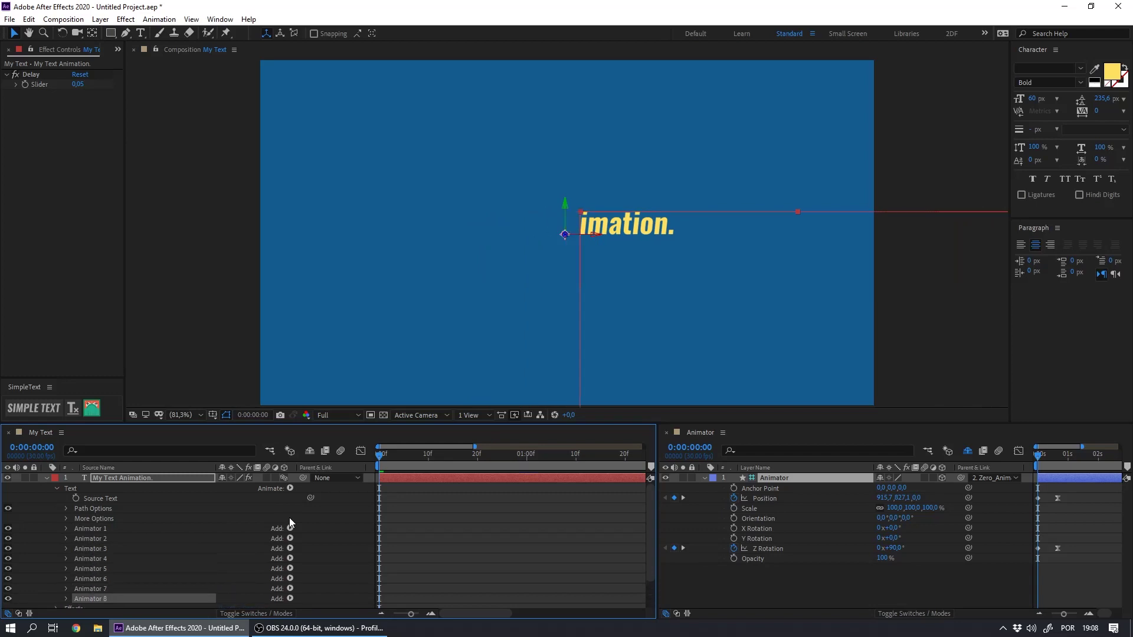
key(ctrl+d)
key(ctrl+d)
key(ctrl+d)
key(ctrl+d)
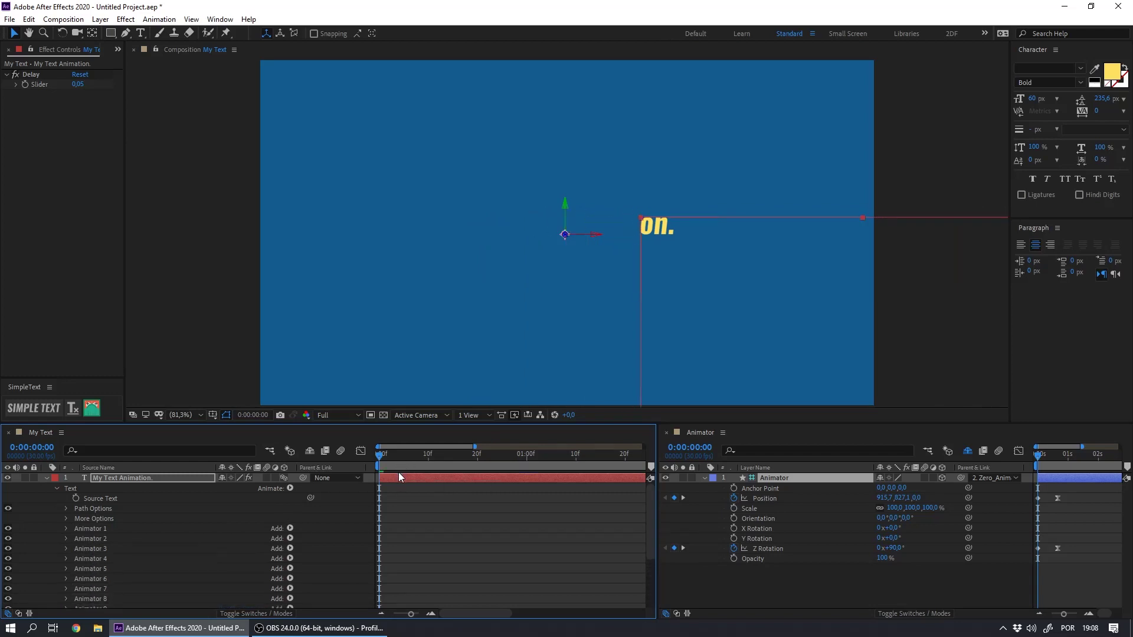
mouse_move(649, 529)
mouse_down()
mouse_move(650, 579)
mouse_move(649, 522)
mouse_up()
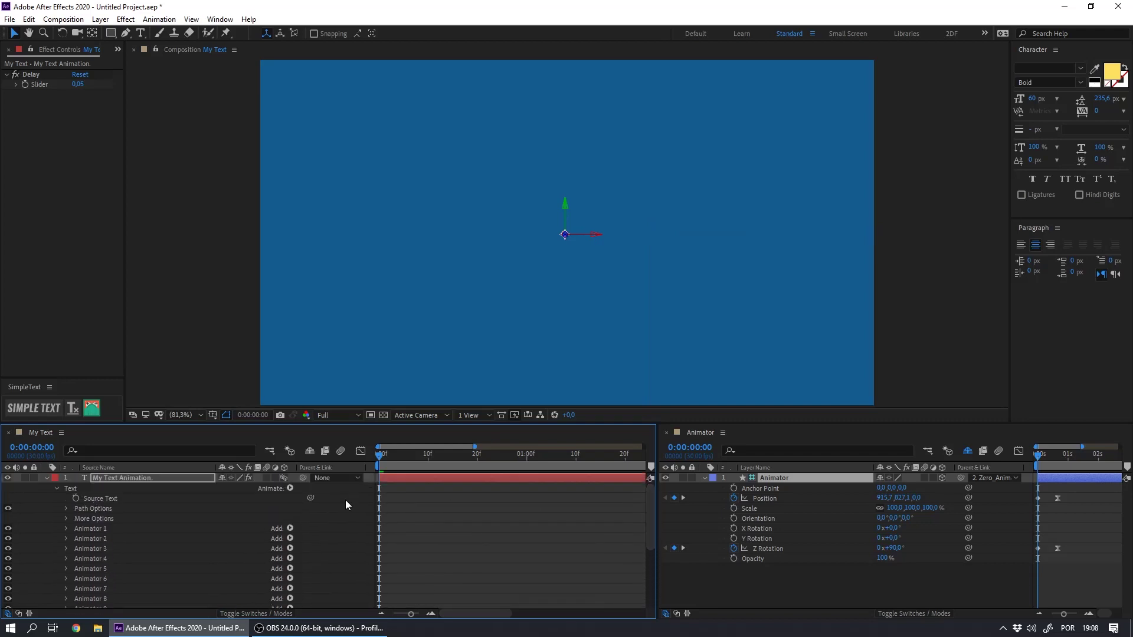
Collapse the layer's Text group and preview the staggered character animation.
click(55, 490)
key(space)
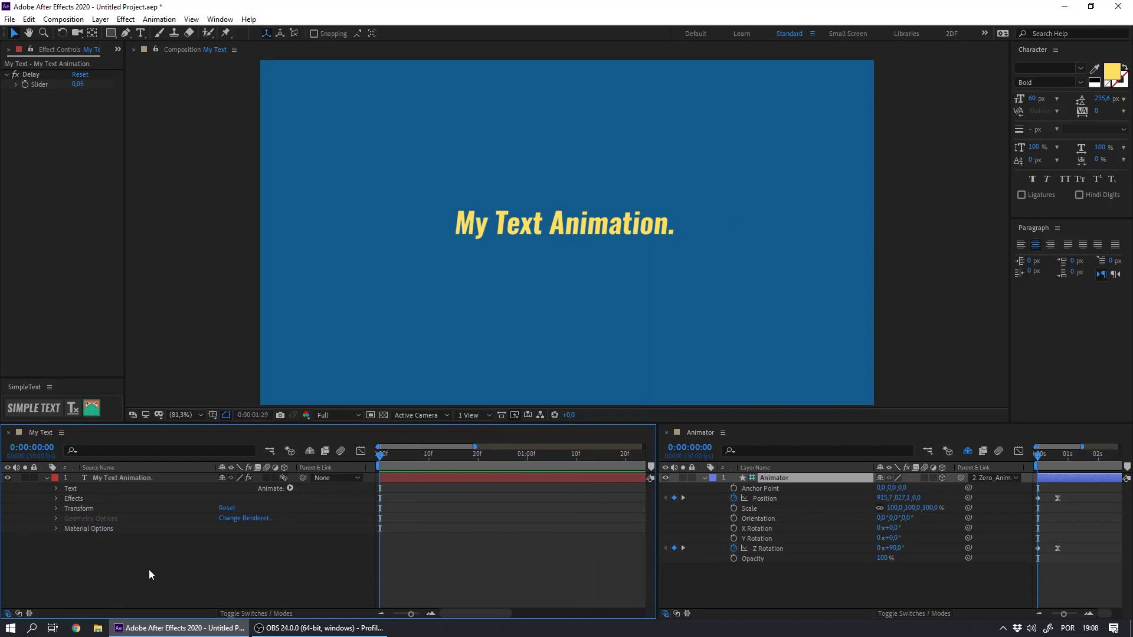
key(space)
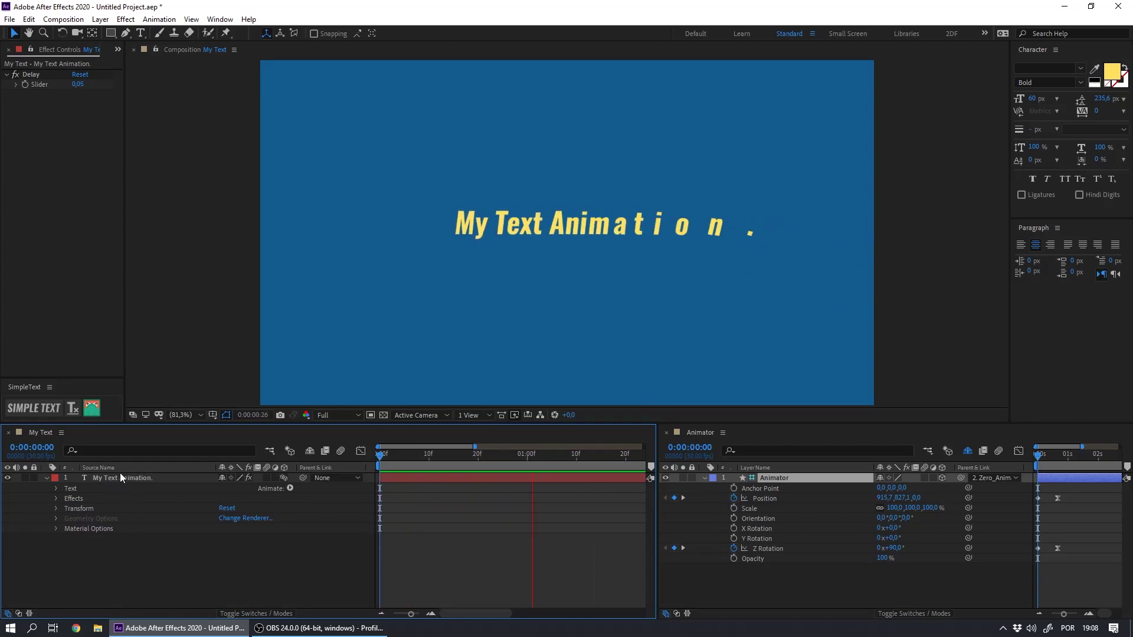
At frame 22, set the text layer's Delay slider to 0,10 and preview the longer stagger.
click(125, 476)
drag(383, 454, 487, 486)
click(76, 84)
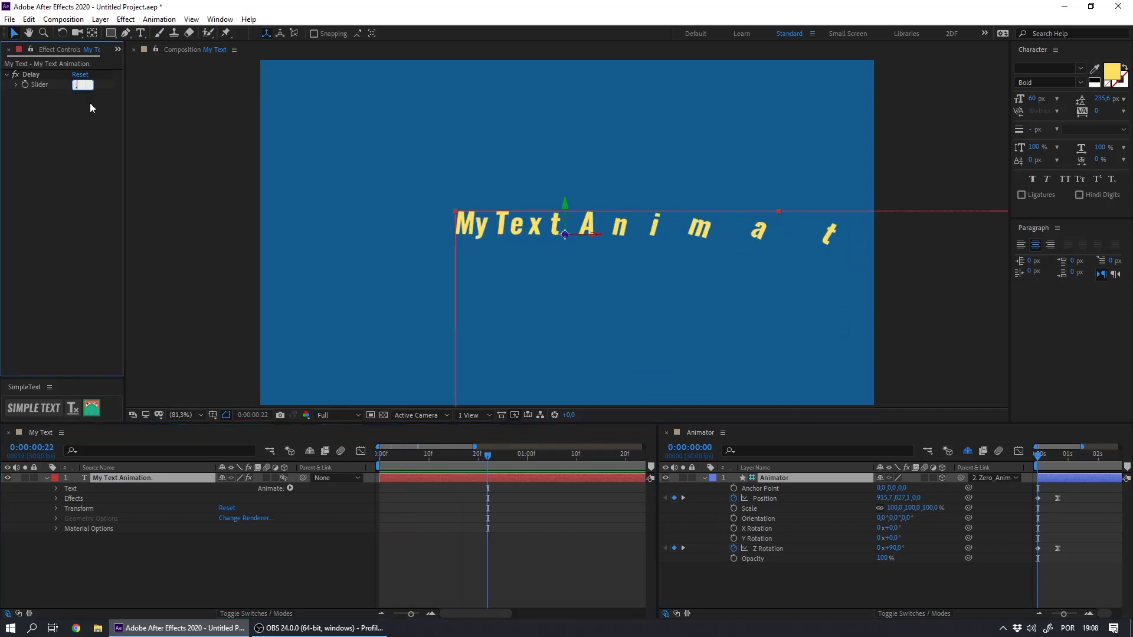
text(0,10)
key(Return)
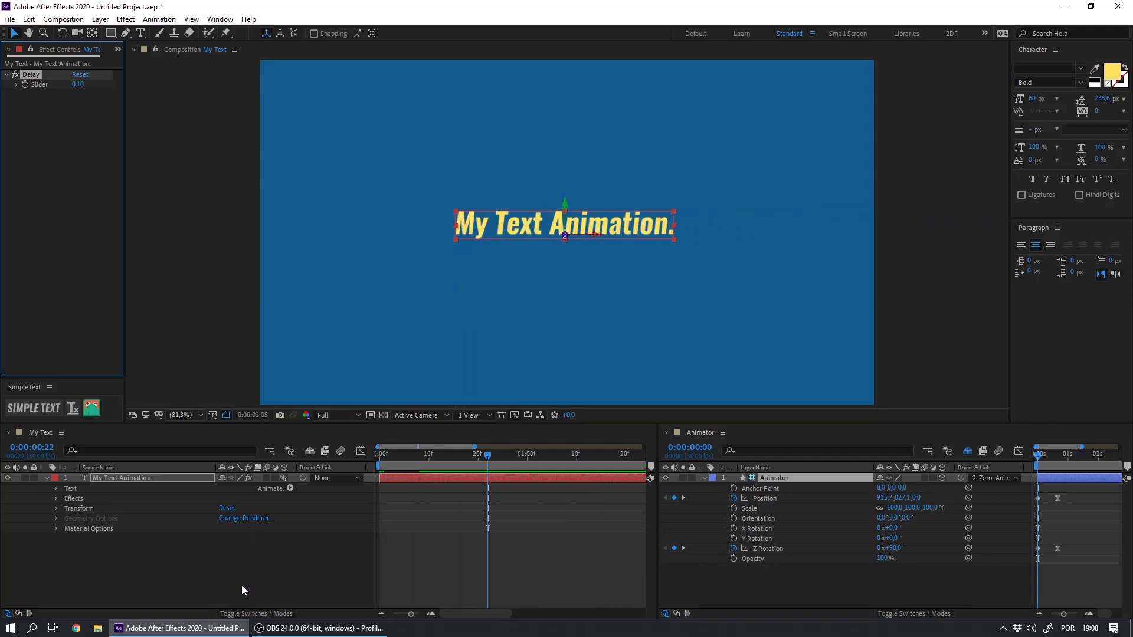
click(41, 434)
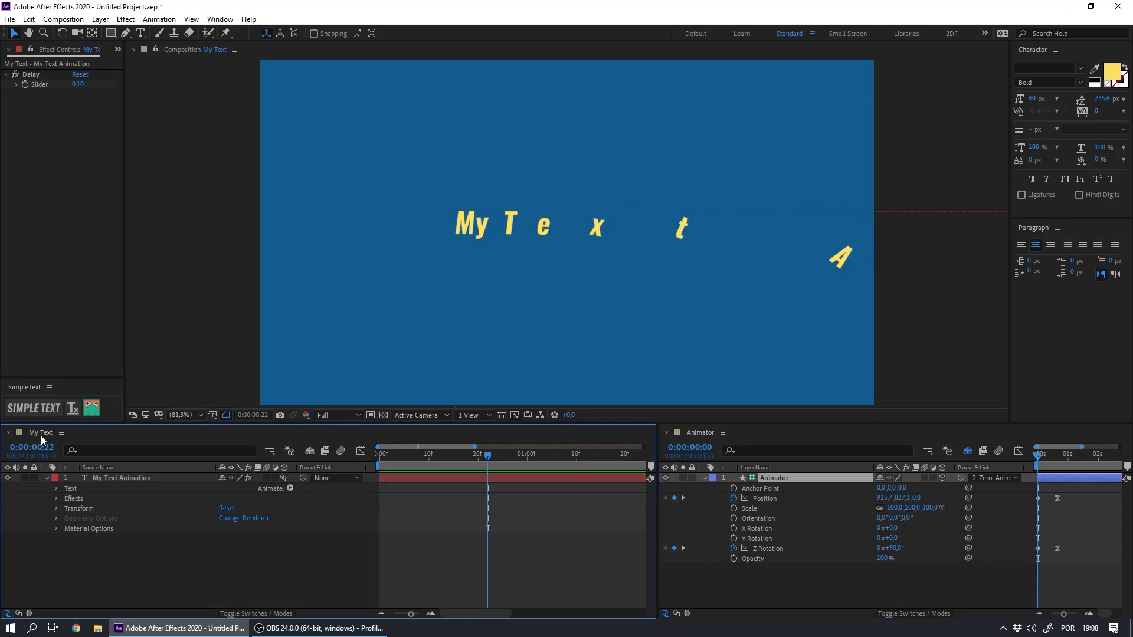
Dock the My Text and Animator timelines together in one full-width group and bring My Text to the front.
drag(667, 445, 123, 445)
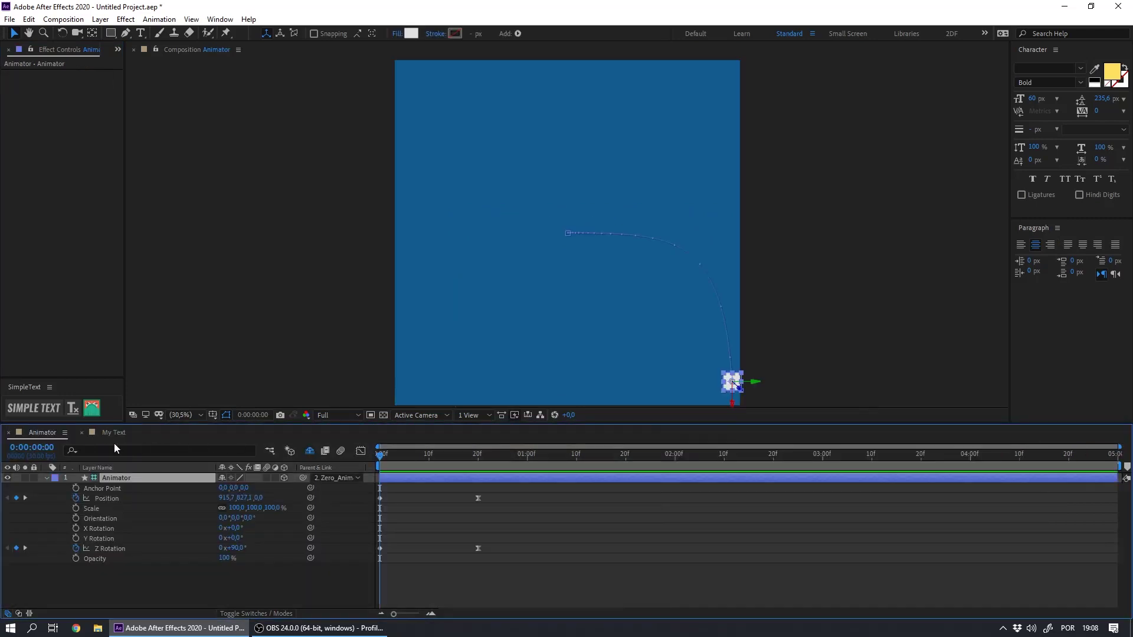
key(space)
click(482, 455)
click(102, 433)
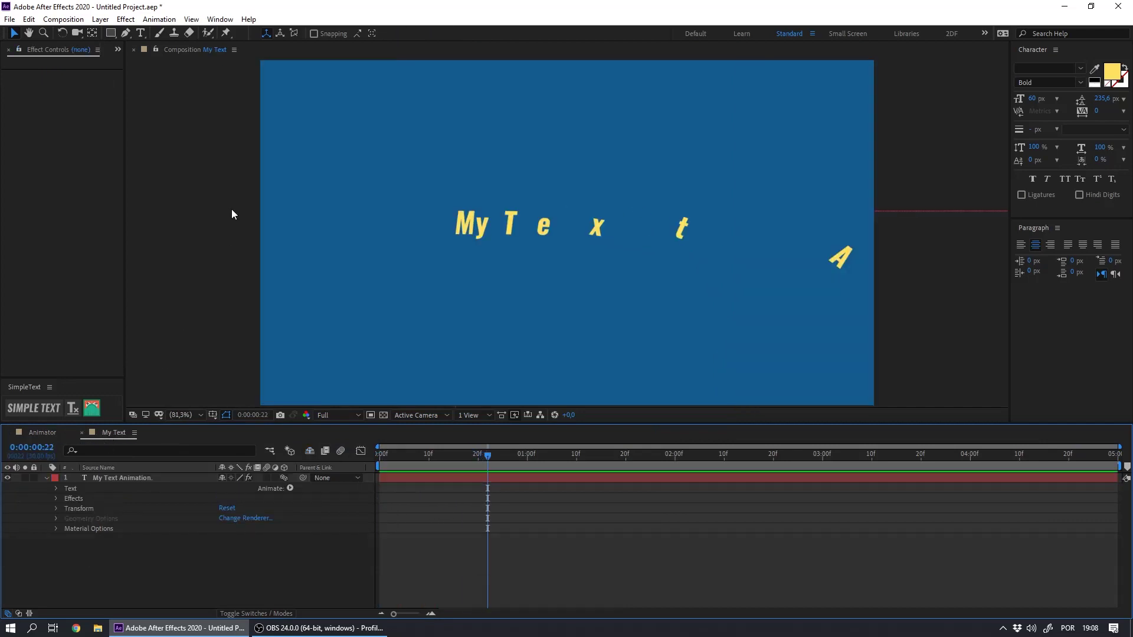
Lock the My Text composition viewer and show the Animator composition in a new second viewer.
click(154, 49)
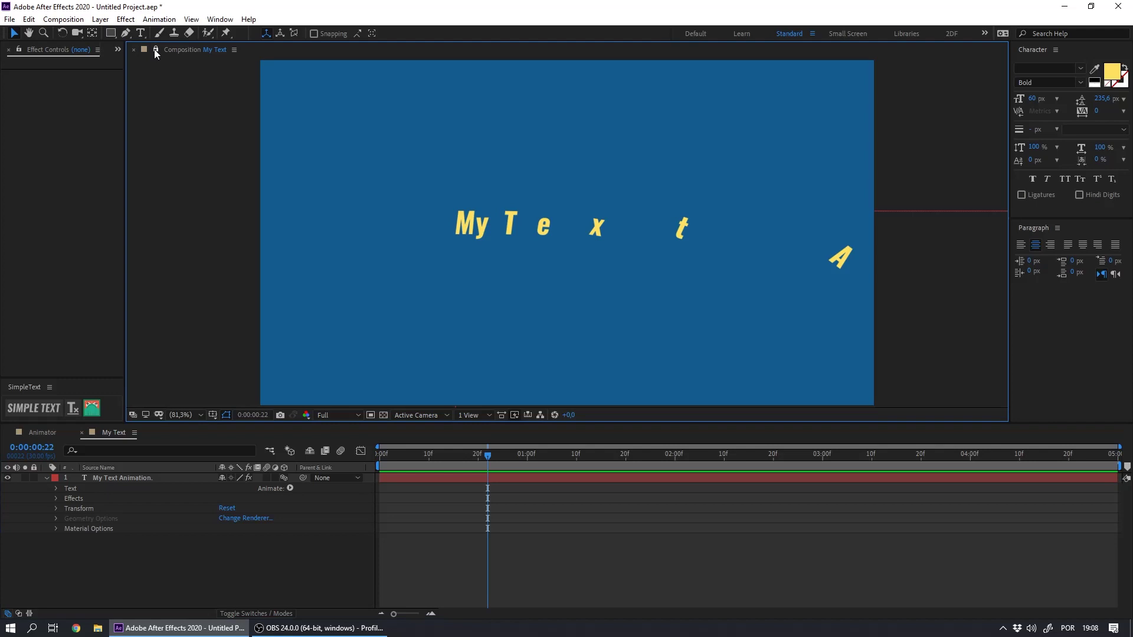
click(214, 51)
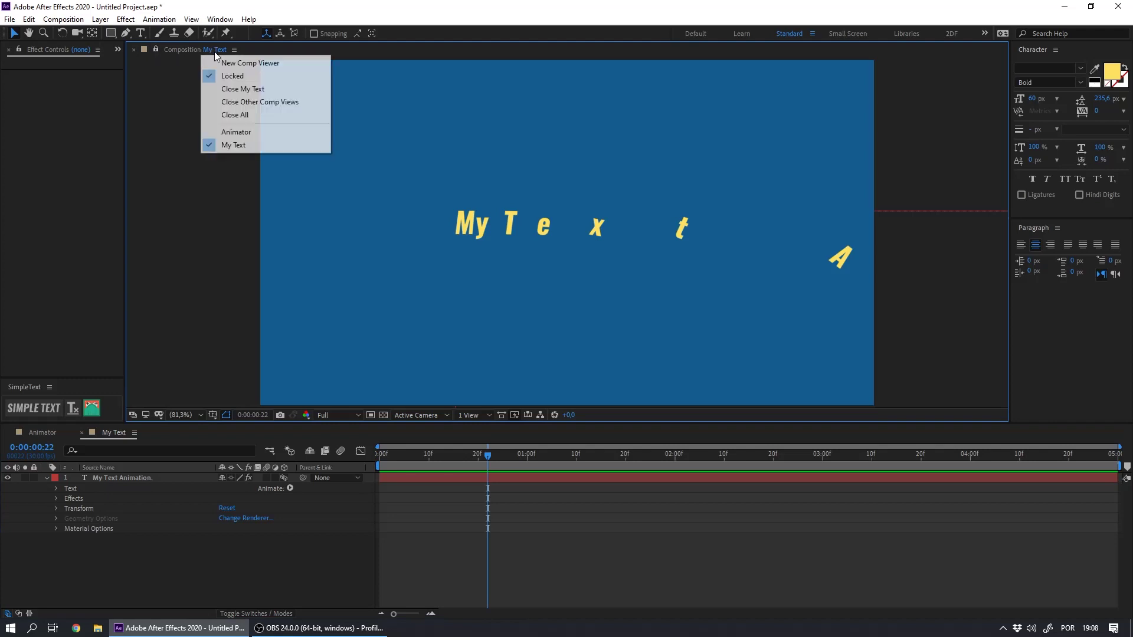
click(225, 64)
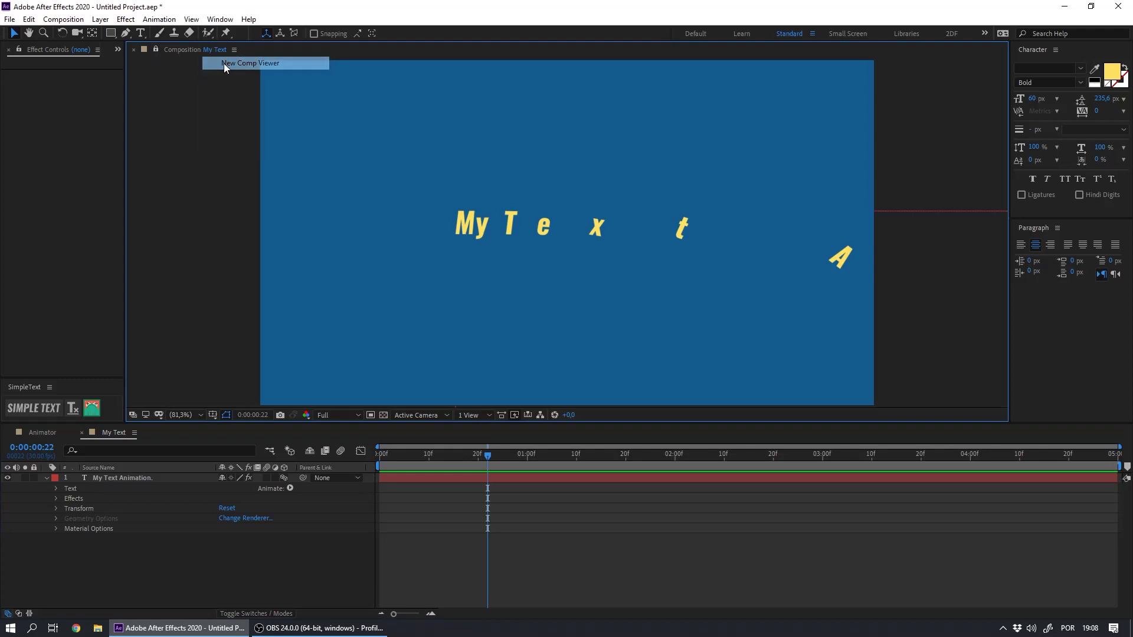
click(51, 431)
At frame 9, move the Animator shape to about X 493, Y -393 as a new Position keyframe and bend the path towards its end.
click(479, 459)
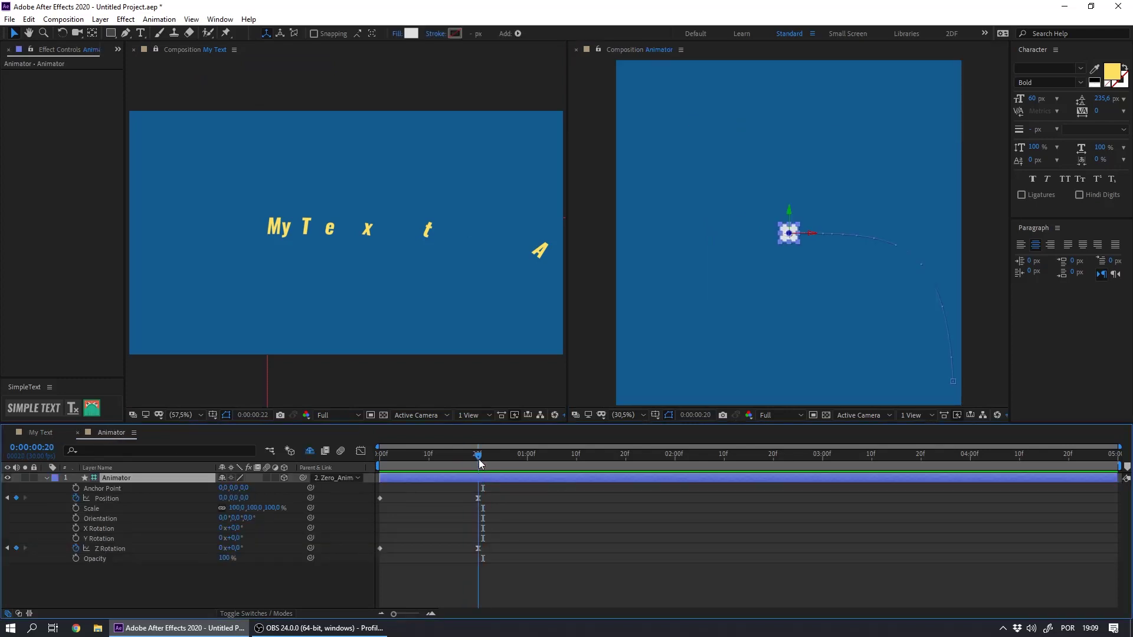
drag(458, 456, 423, 470)
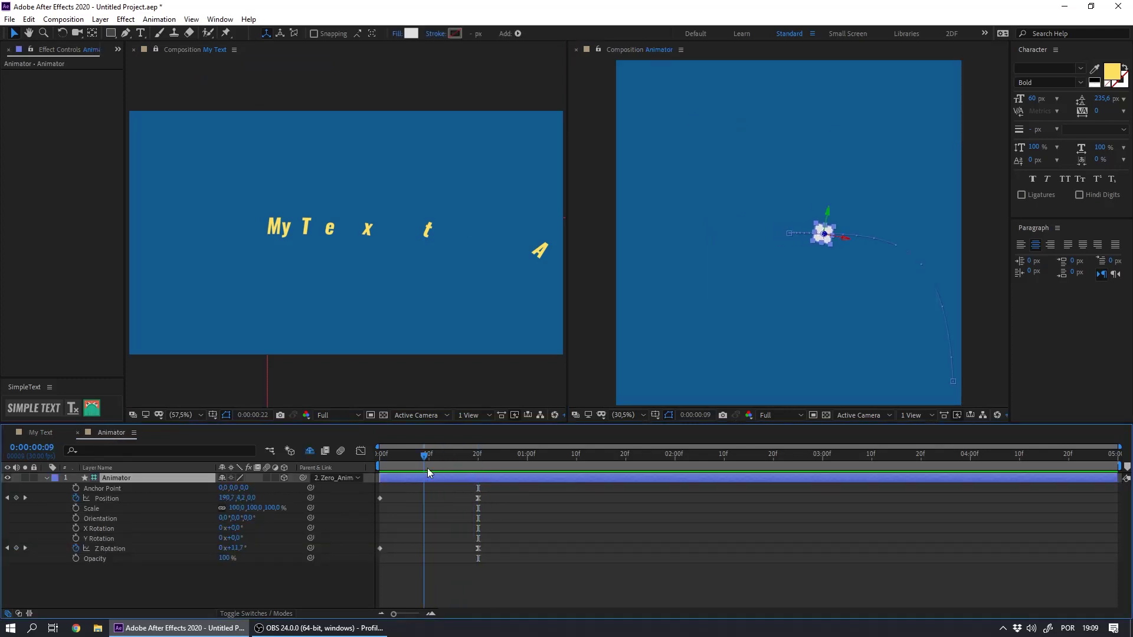
click(781, 281)
drag(825, 231, 878, 163)
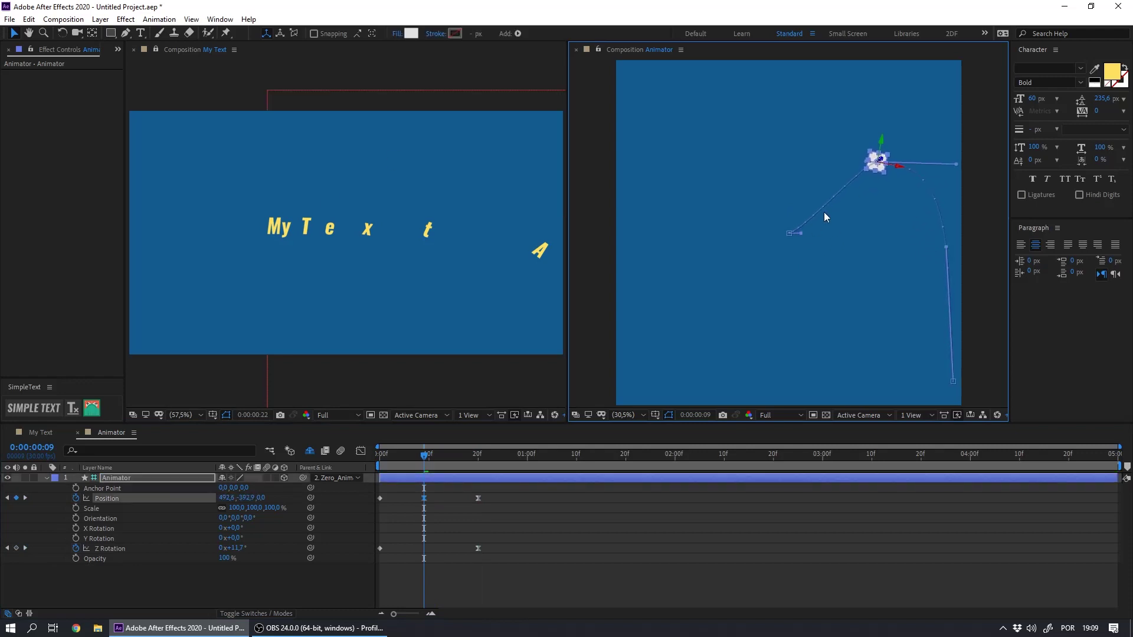
Preview the My Text composition with the new motion path and scrub it to 0:00:02:12.
click(429, 391)
key(space)
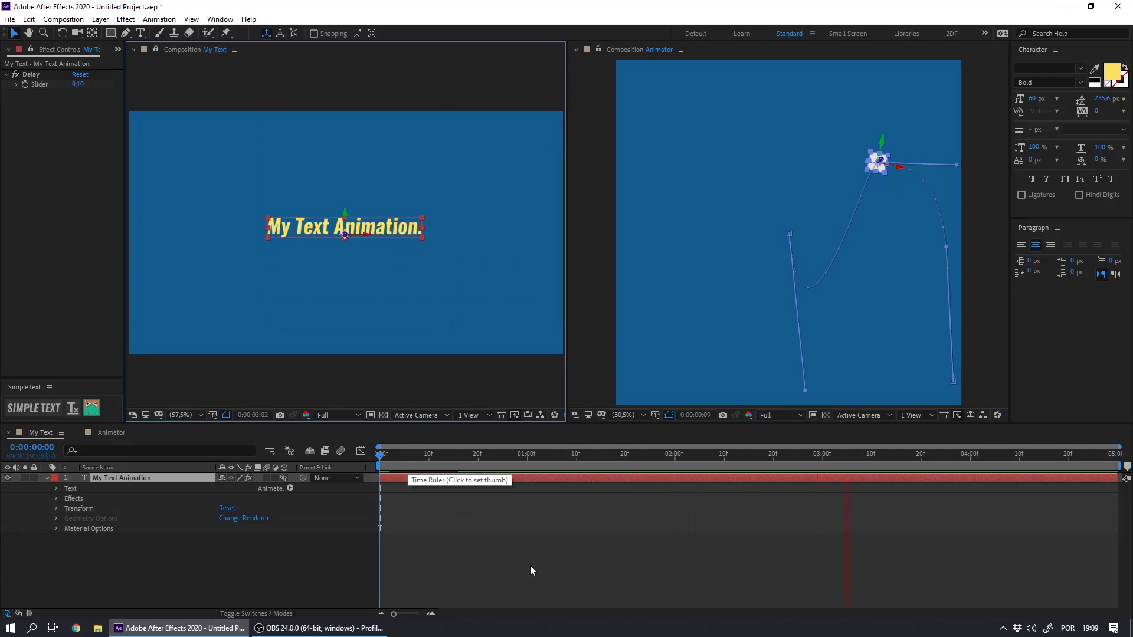
click(519, 593)
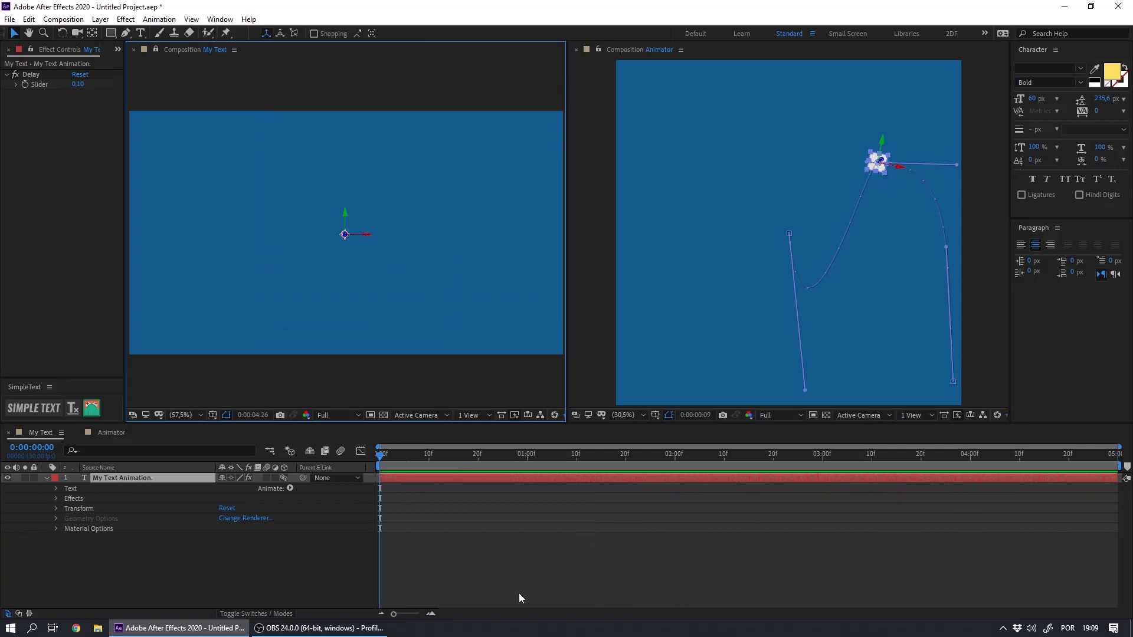
drag(383, 454, 735, 468)
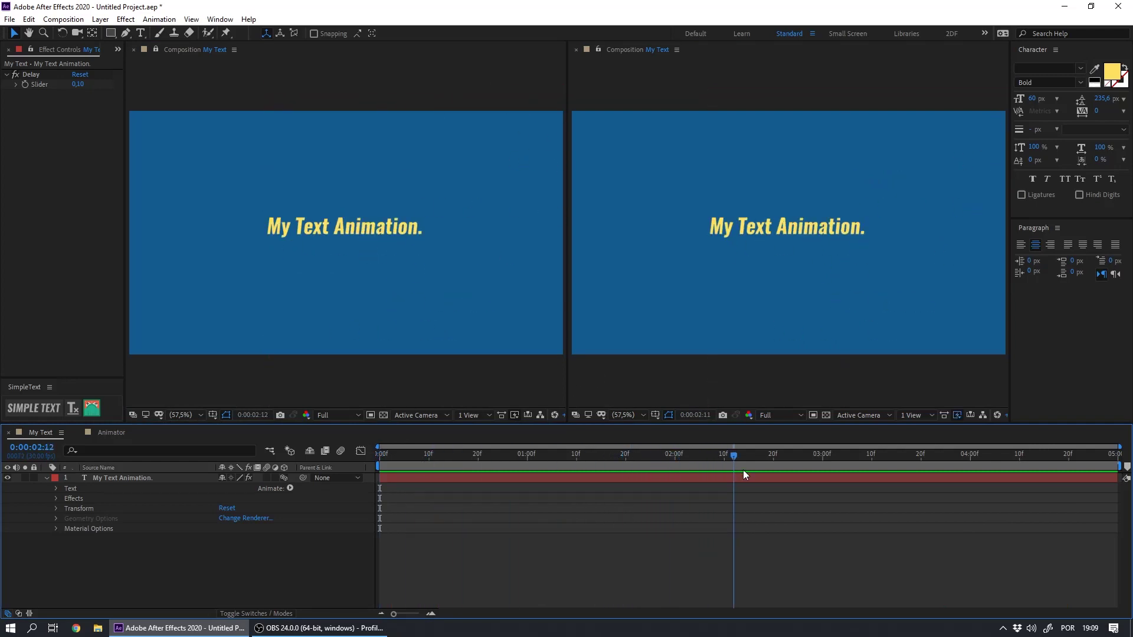